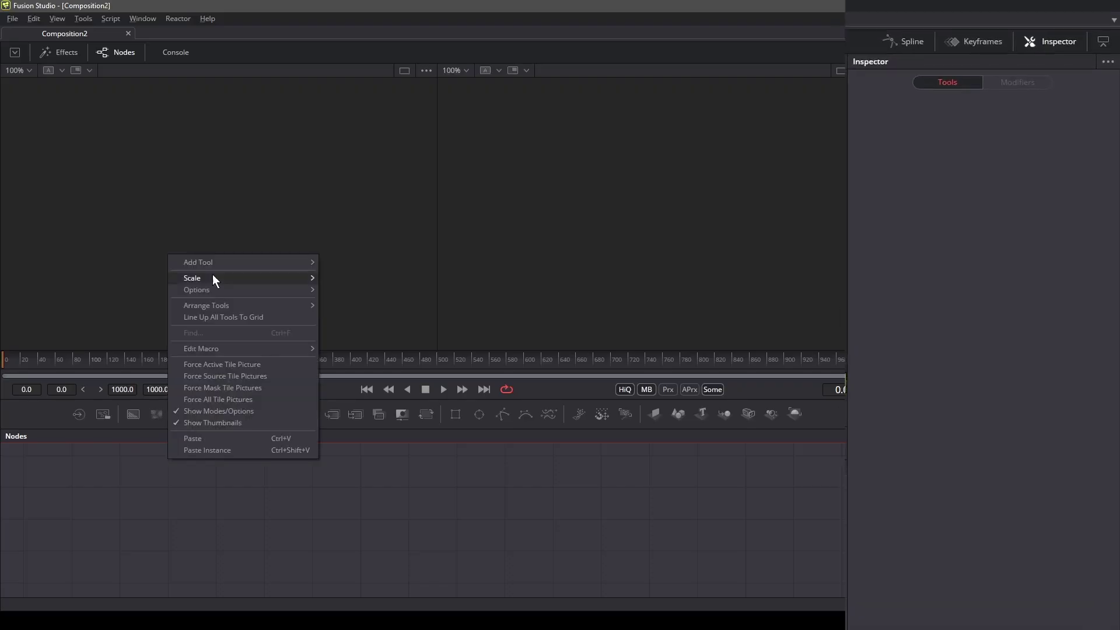
Add a Shape3D node to the node graph and show it in a single viewer
{"action": "mouse_move", "coordinate": [233, 262]}
{"action": "mouse_move", "coordinate": [342, 250]}
{"action": "left_click", "coordinate": [460, 525]}
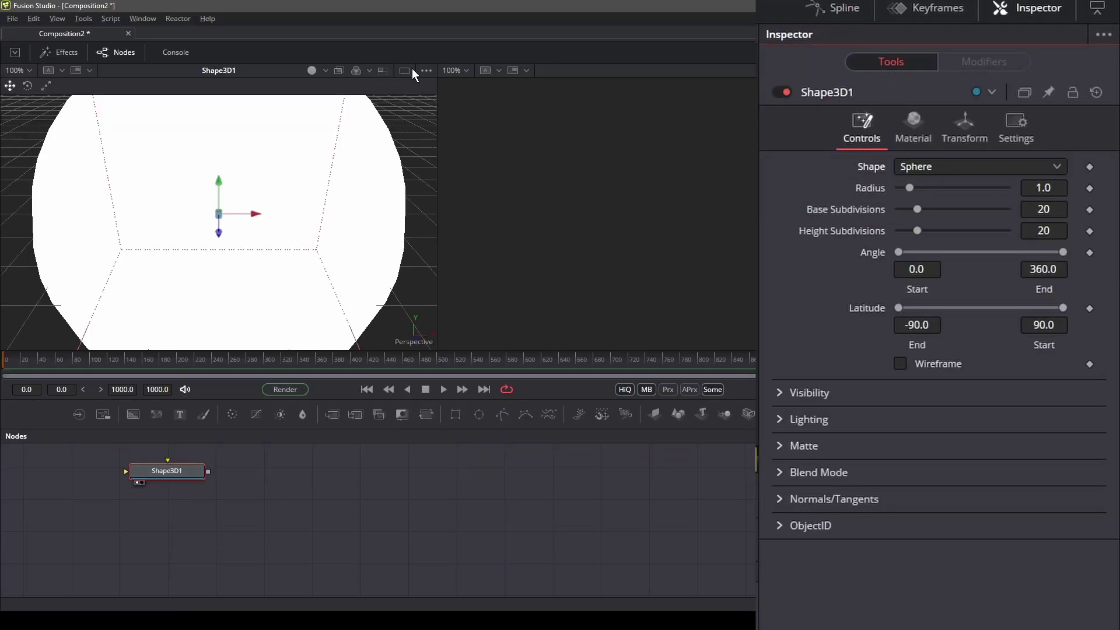
{"action": "left_click", "coordinate": [406, 70]}
{"action": "scroll", "coordinate": [522, 181], "scroll_direction": "down", "scroll_amount": 5}
Try the Cube shape on the Shape3D node and switch it back to Sphere
{"action": "left_click", "coordinate": [978, 167]}
{"action": "left_click", "coordinate": [977, 167]}
{"action": "left_click", "coordinate": [977, 166]}
{"action": "left_click", "coordinate": [945, 145]}
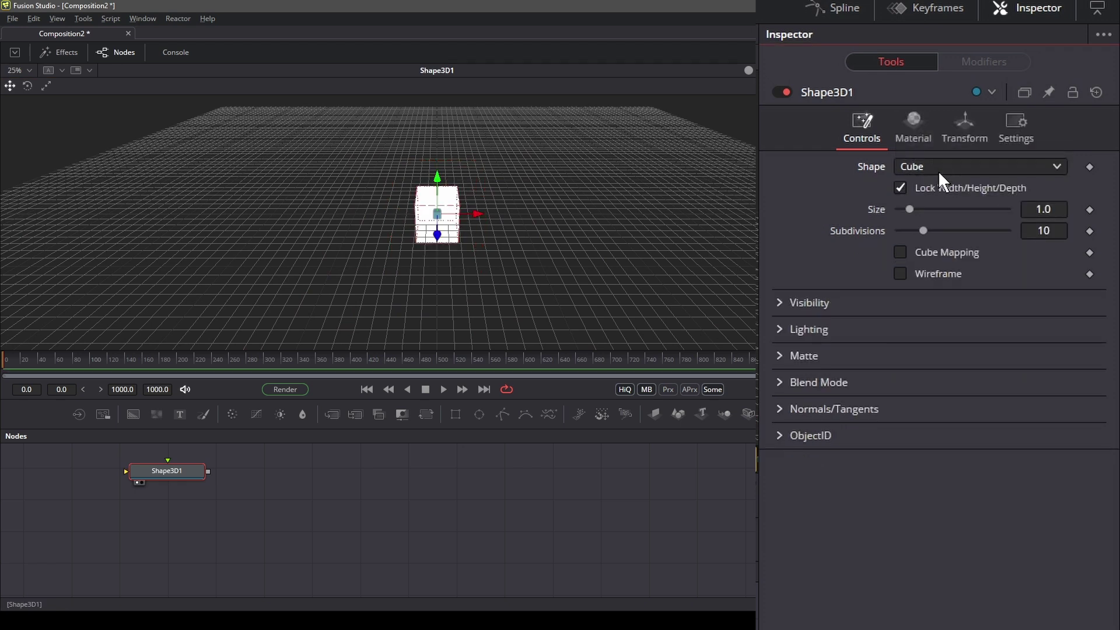
{"action": "left_click", "coordinate": [938, 171]}
{"action": "left_click", "coordinate": [935, 187]}
Move the sphere along X to about -7.82 and keyframe its X, Y and Z translation at frame 0
{"action": "left_click", "coordinate": [985, 141]}
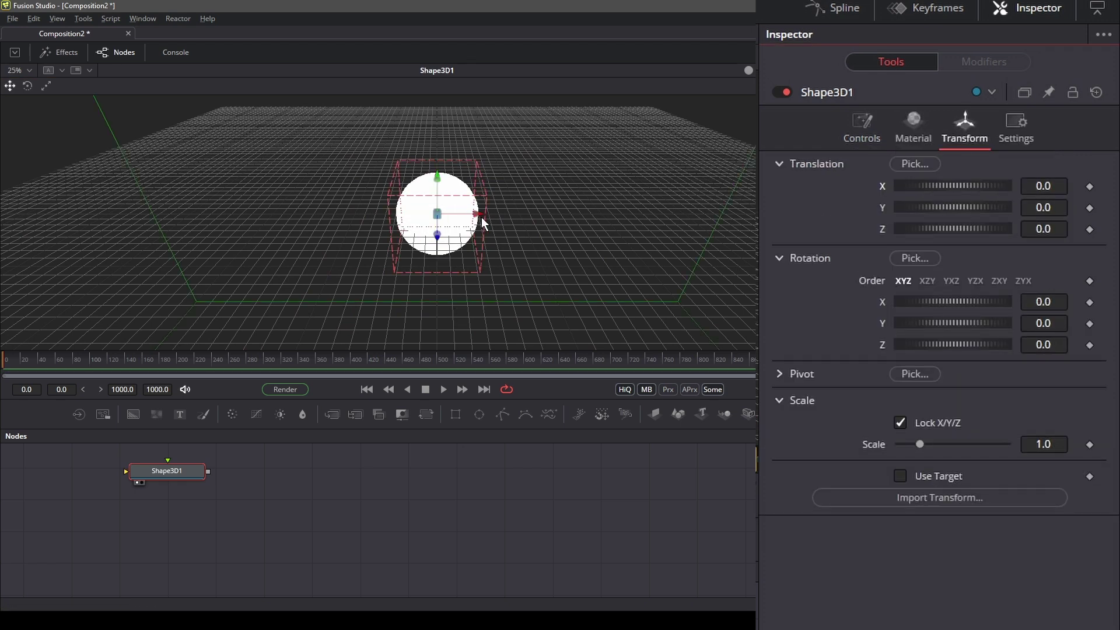
{"action": "left_click_drag", "start_coordinate": [480, 219], "coordinate": [154, 217]}
{"action": "left_click", "coordinate": [1089, 186]}
{"action": "left_click", "coordinate": [1089, 228]}
{"action": "left_click", "coordinate": [1089, 208]}
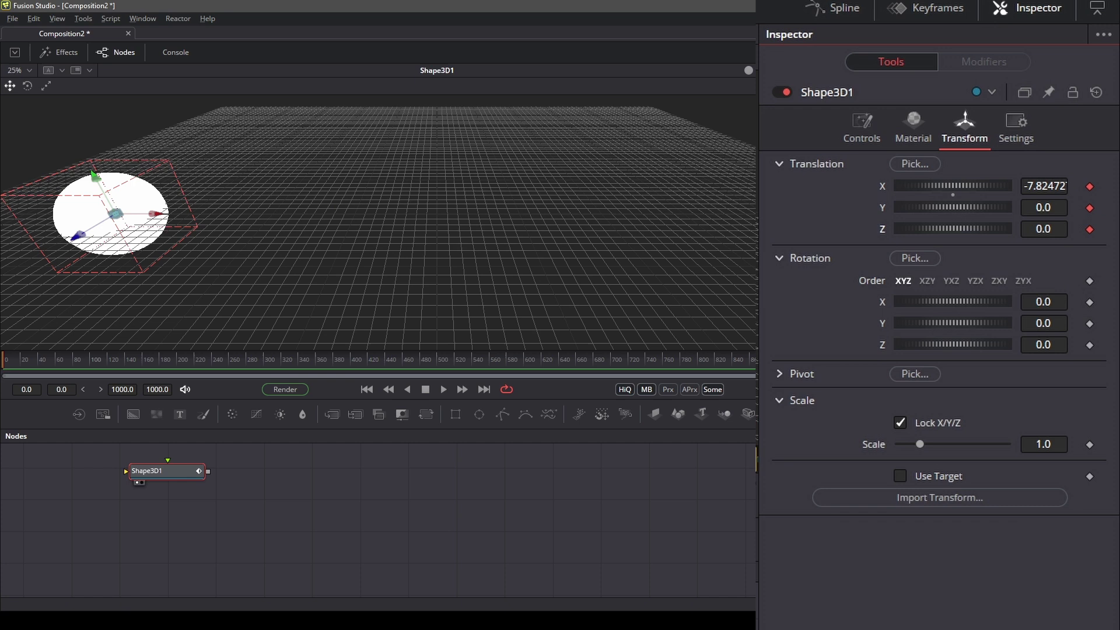
Set the composition's global end time to 100
{"action": "scroll", "coordinate": [349, 272], "scroll_direction": "down", "scroll_amount": 2}
{"action": "left_click", "coordinate": [158, 389]}
{"action": "type", "text": "100"}
{"action": "key", "text": "Return"}
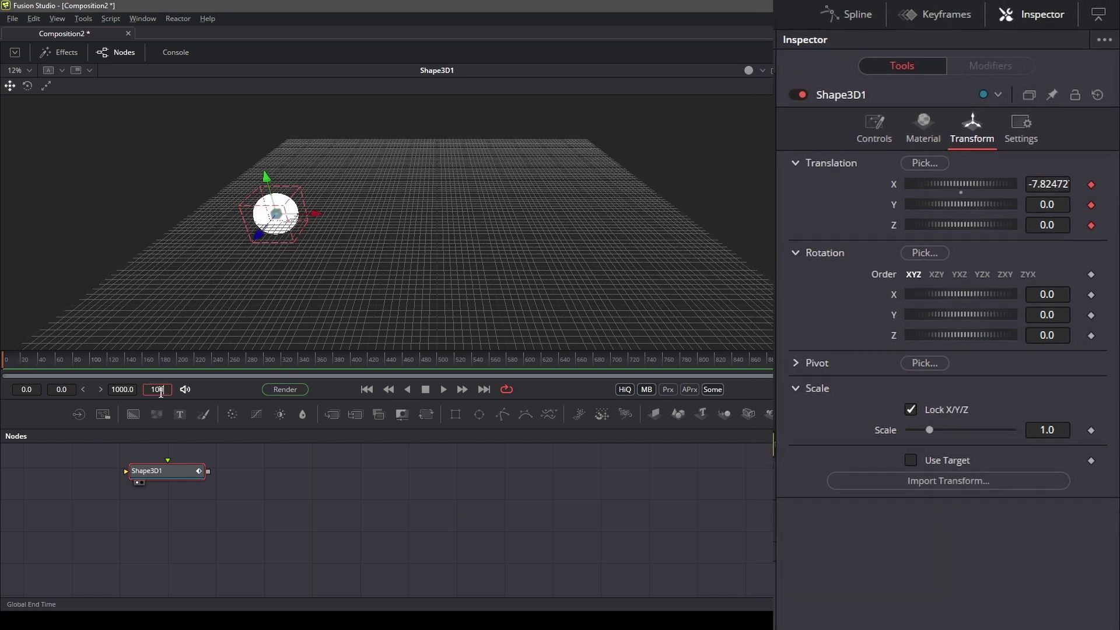
Keyframe the sphere's path by moving it to about X -2.57, Z -5.54 at frame 13 and to new positions at further frames
{"action": "left_click", "coordinate": [115, 360]}
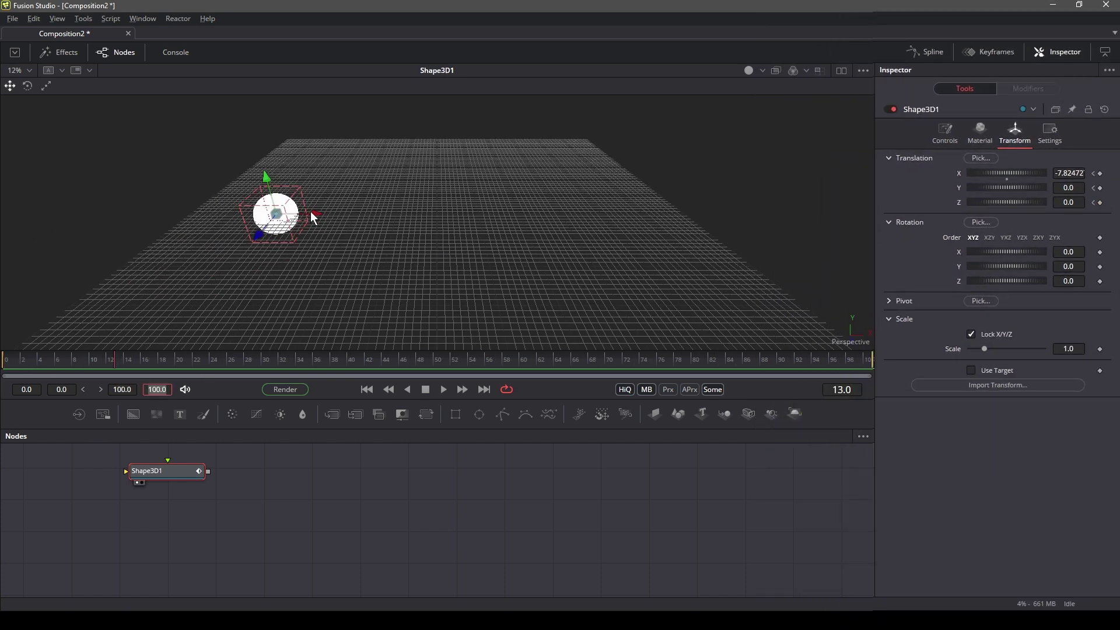
{"action": "left_click_drag", "start_coordinate": [311, 212], "coordinate": [389, 242]}
{"action": "left_click_drag", "start_coordinate": [257, 232], "coordinate": [288, 183]}
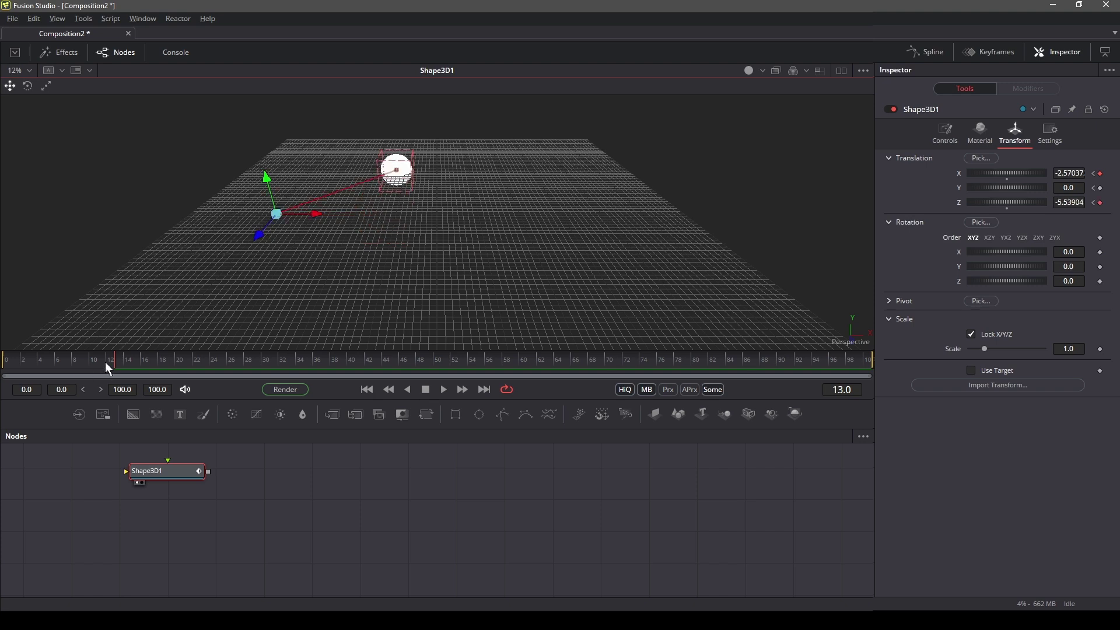
{"action": "left_click", "coordinate": [175, 360]}
{"action": "left_click_drag", "start_coordinate": [433, 170], "coordinate": [548, 168]}
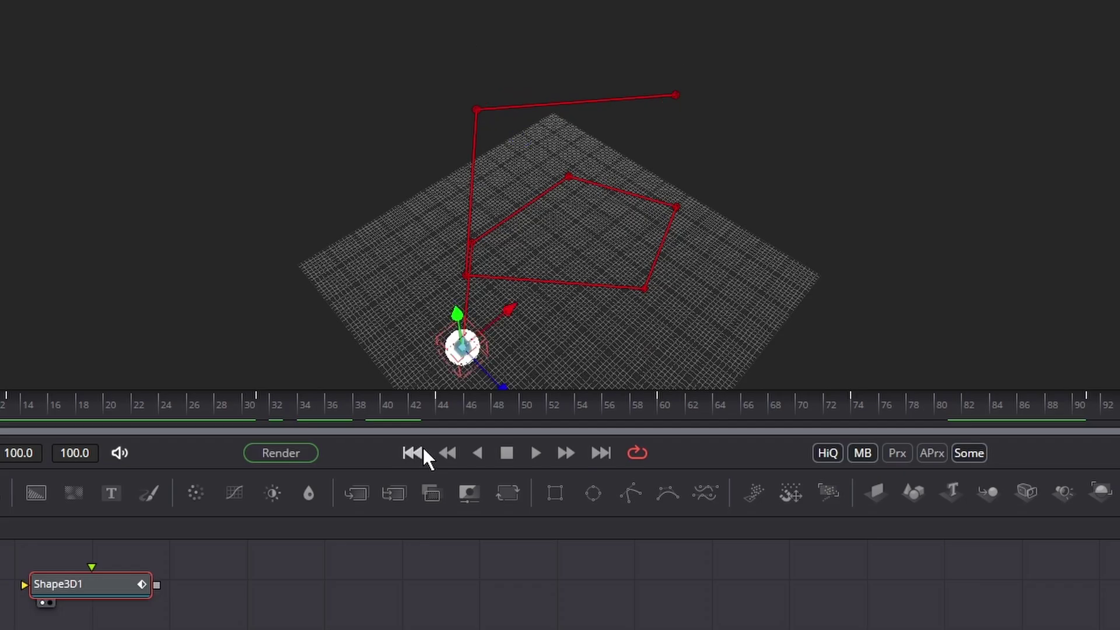
Play back the sphere's animation, stop it and return to the first frame
{"action": "left_click", "coordinate": [537, 453]}
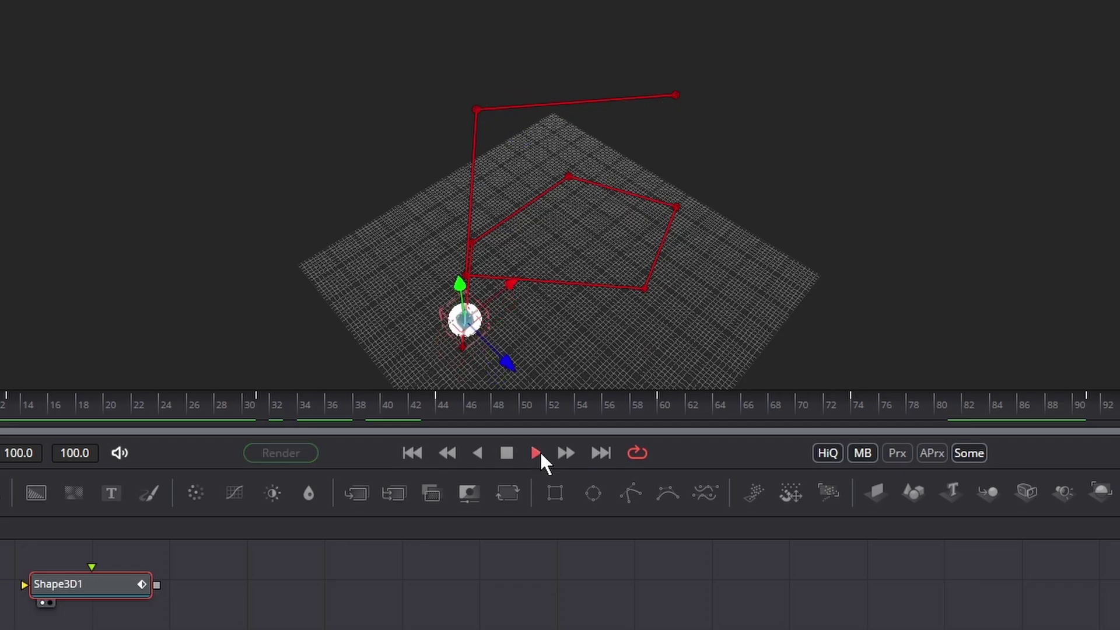
{"action": "left_click", "coordinate": [506, 454]}
{"action": "left_click", "coordinate": [413, 453]}
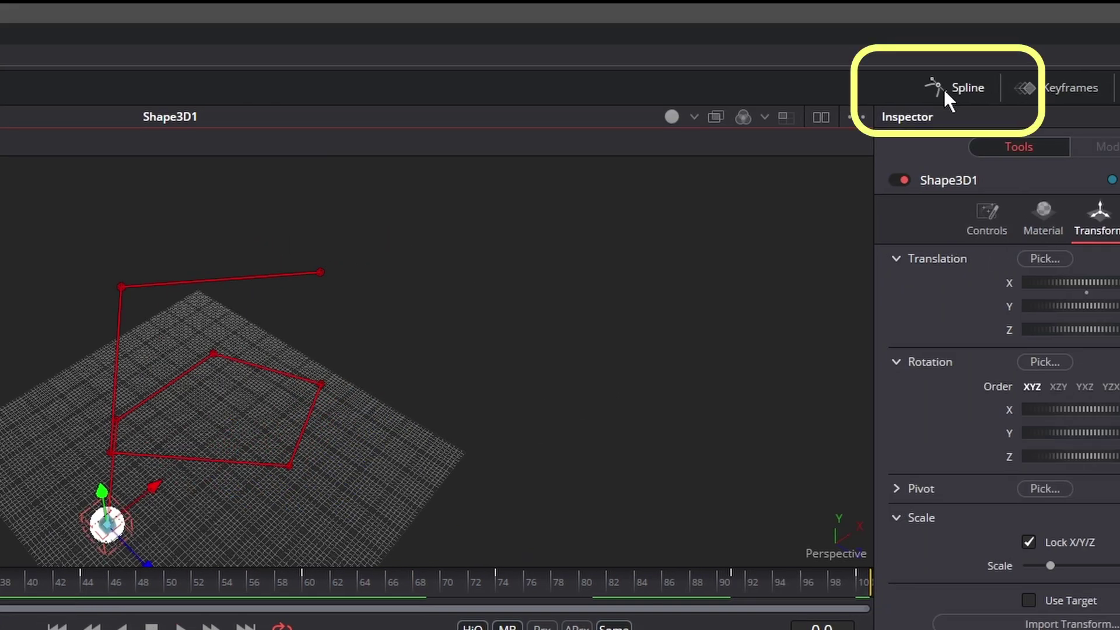
Display Shape3D1's X, Y and Z Offset curves in the Spline editor and smooth all their keyframes
{"action": "left_click", "coordinate": [943, 87]}
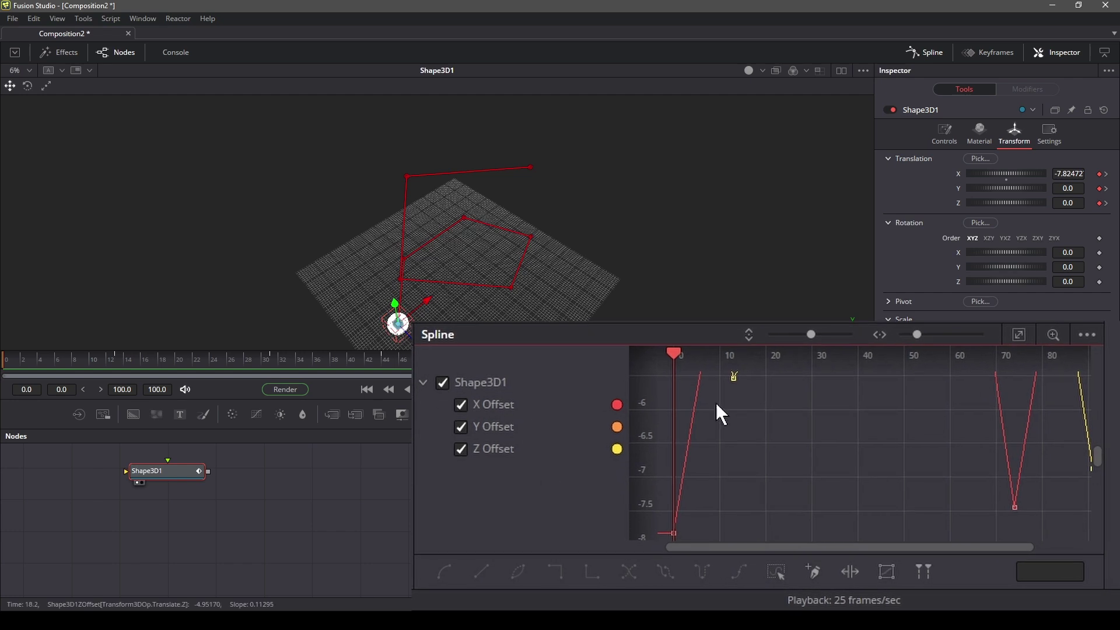
{"action": "scroll", "coordinate": [776, 405], "scroll_direction": "down", "scroll_amount": 8}
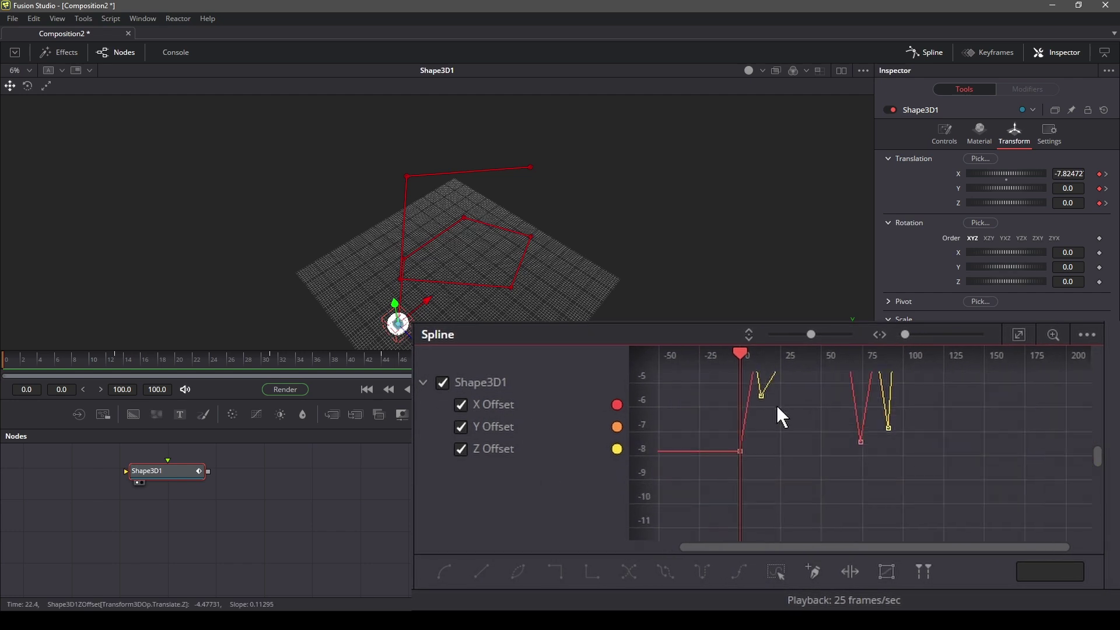
{"action": "left_click_drag", "start_coordinate": [831, 458], "coordinate": [947, 492]}
{"action": "scroll", "coordinate": [947, 493], "scroll_direction": "up", "scroll_amount": 1}
{"action": "scroll", "coordinate": [816, 364], "scroll_direction": "up", "scroll_amount": 8}
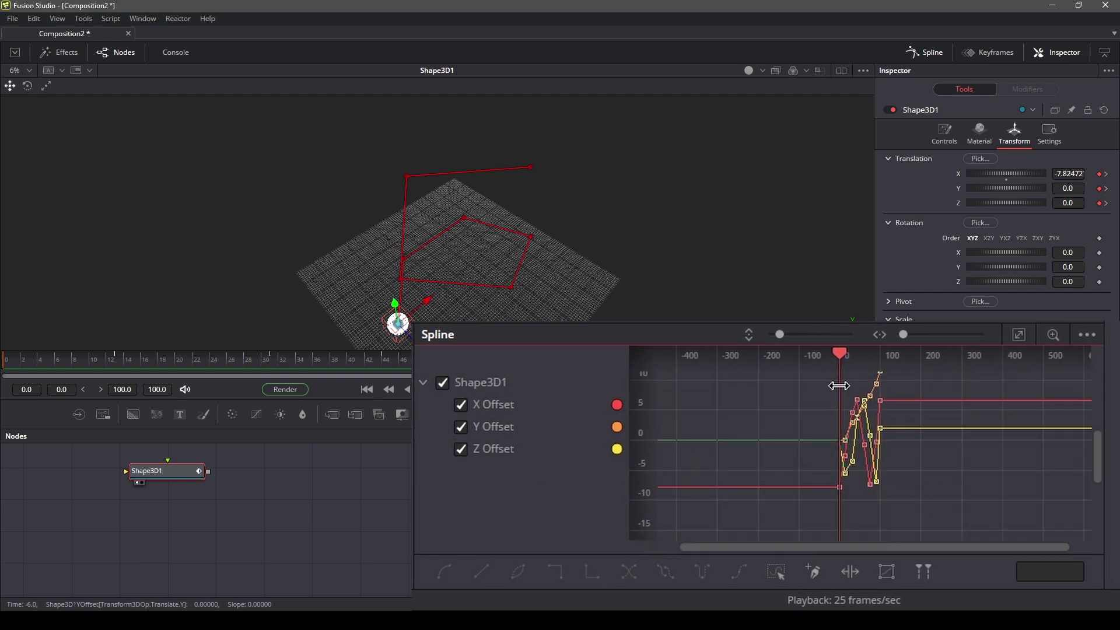
{"action": "scroll", "coordinate": [800, 420], "scroll_direction": "down", "scroll_amount": 1}
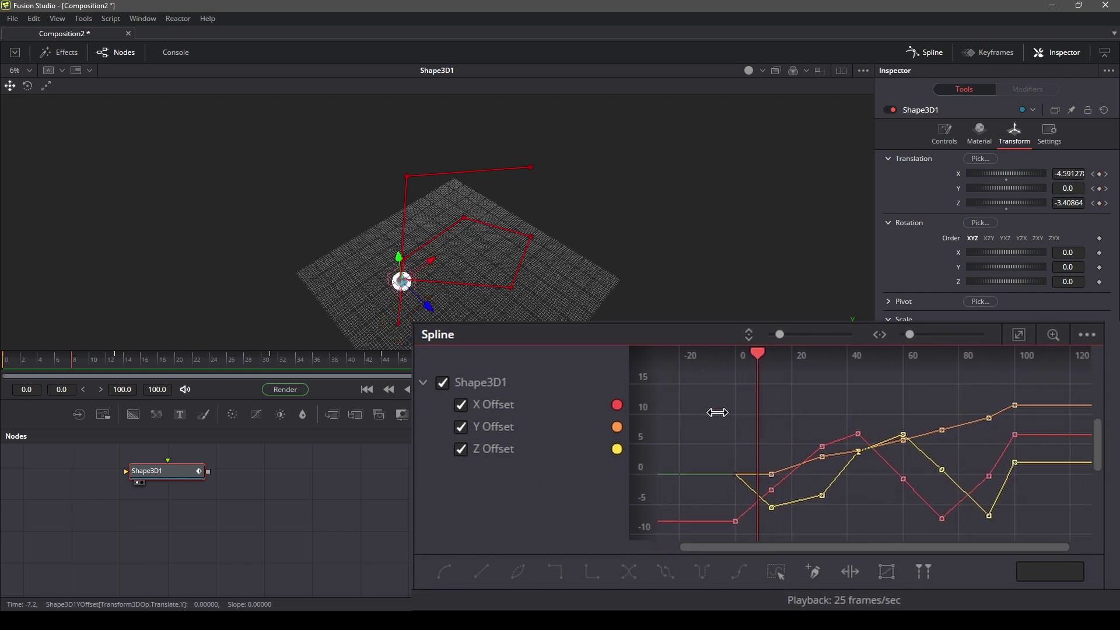
{"action": "left_click_drag", "start_coordinate": [682, 383], "coordinate": [1030, 557]}
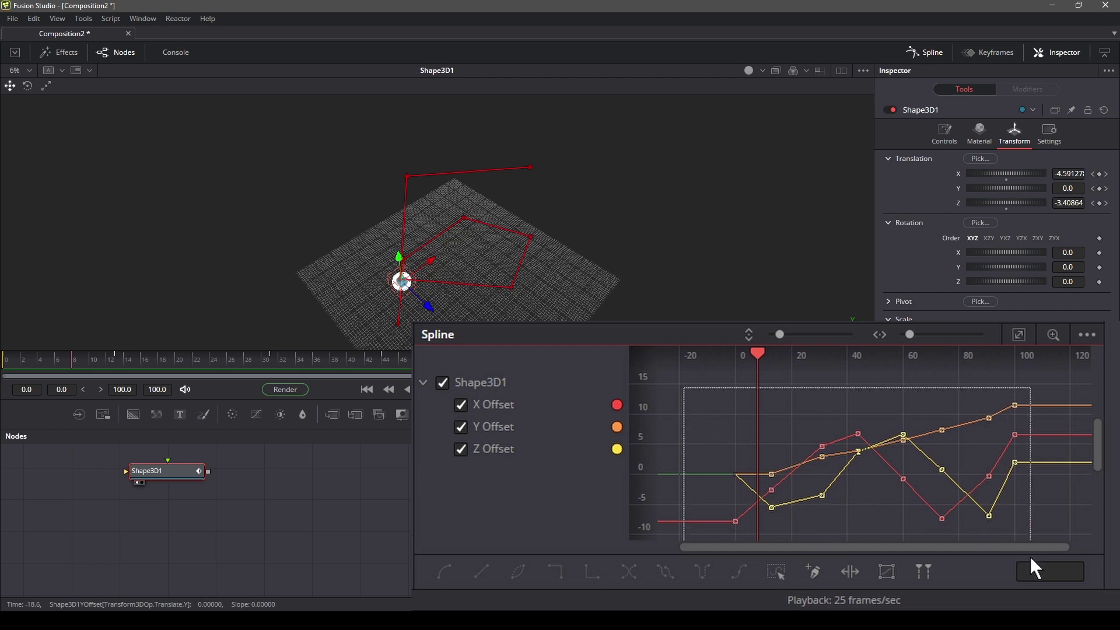
{"action": "left_click", "coordinate": [444, 572]}
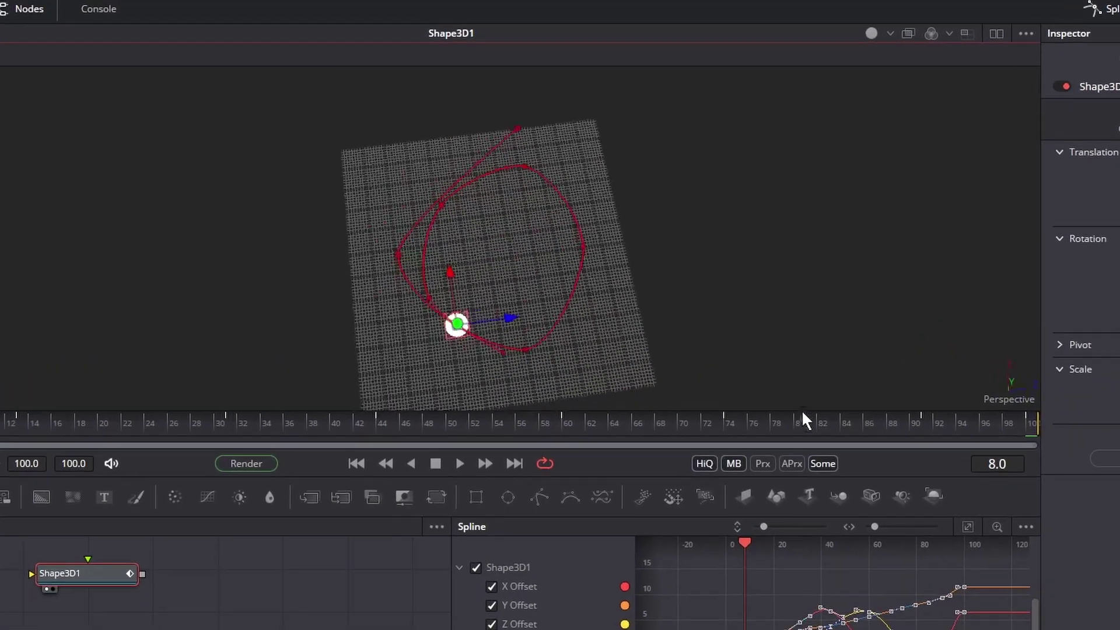
Play the smoothed animation, view the sphere's curved path from different angles and stop playback
{"action": "left_click", "coordinate": [461, 465]}
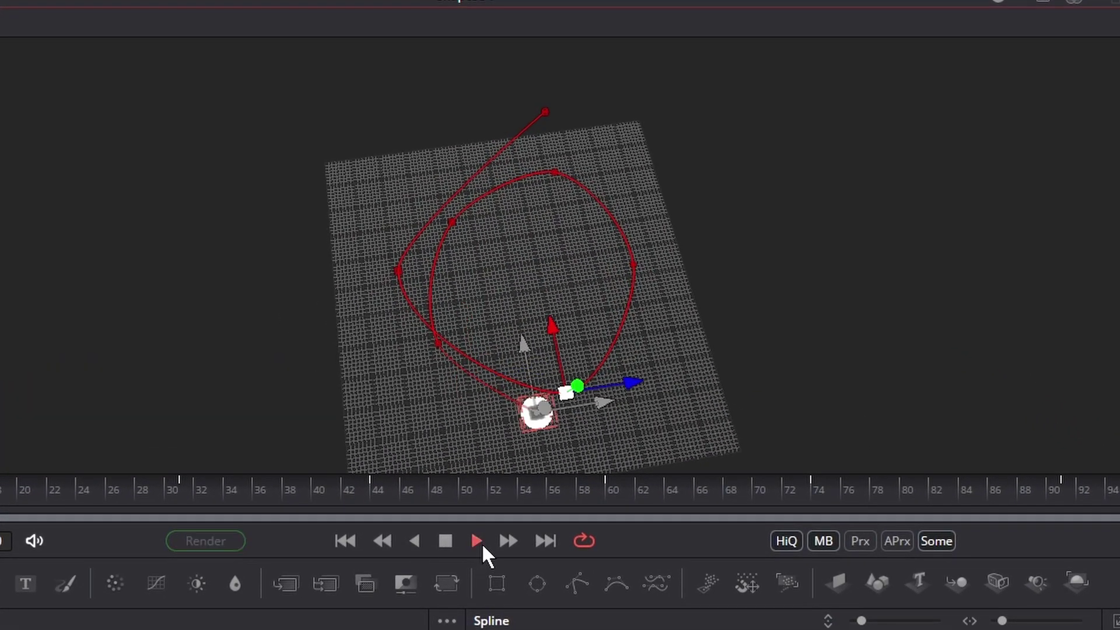
{"action": "left_click_drag", "start_coordinate": [703, 308], "coordinate": [465, 168]}
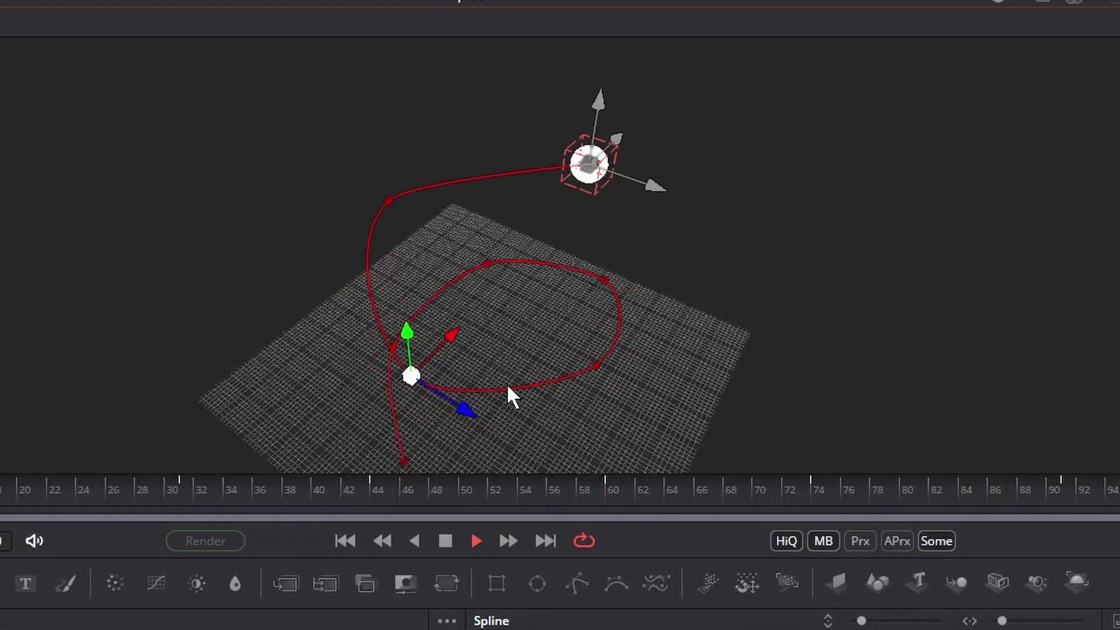
{"action": "left_click", "coordinate": [446, 538]}
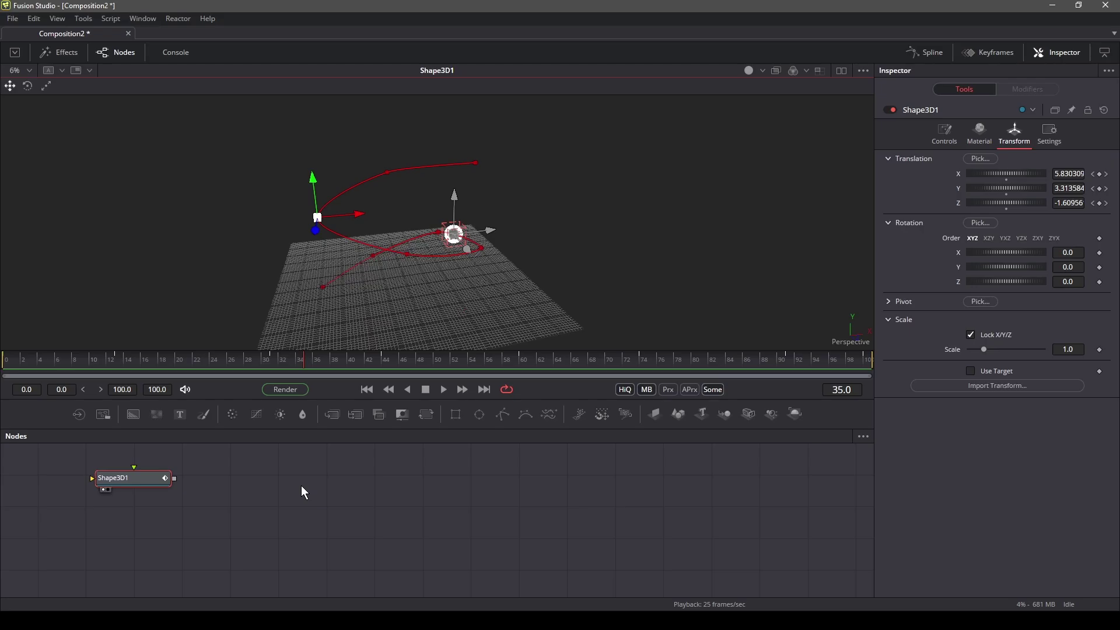
Add a pEmitter particle node beside the Shape3D1 node
{"action": "right_click", "coordinate": [226, 465]}
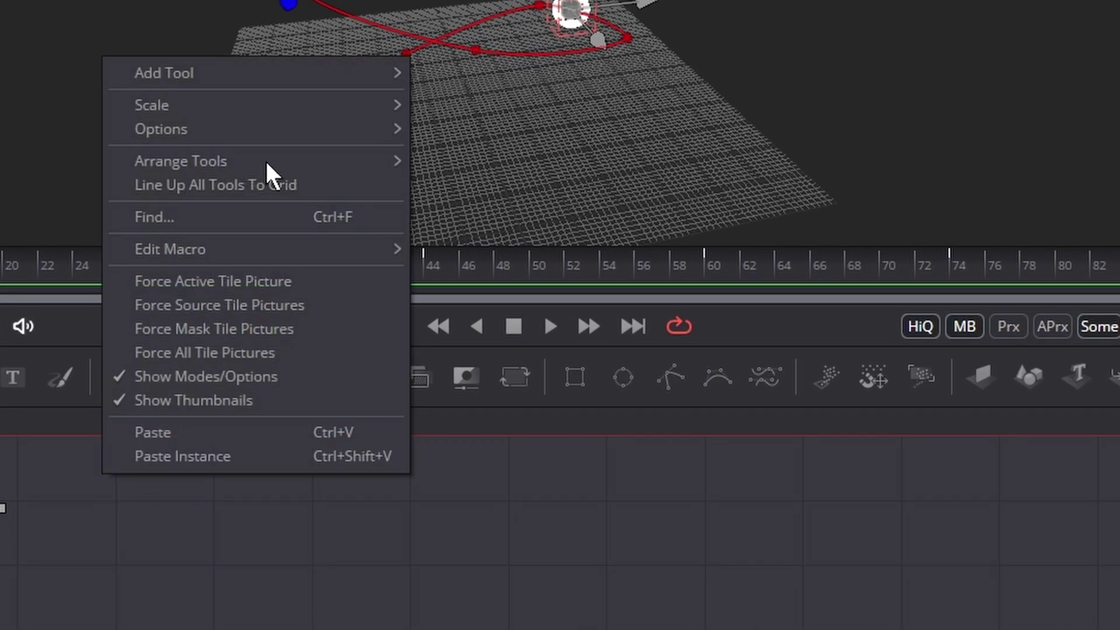
{"action": "mouse_move", "coordinate": [314, 261]}
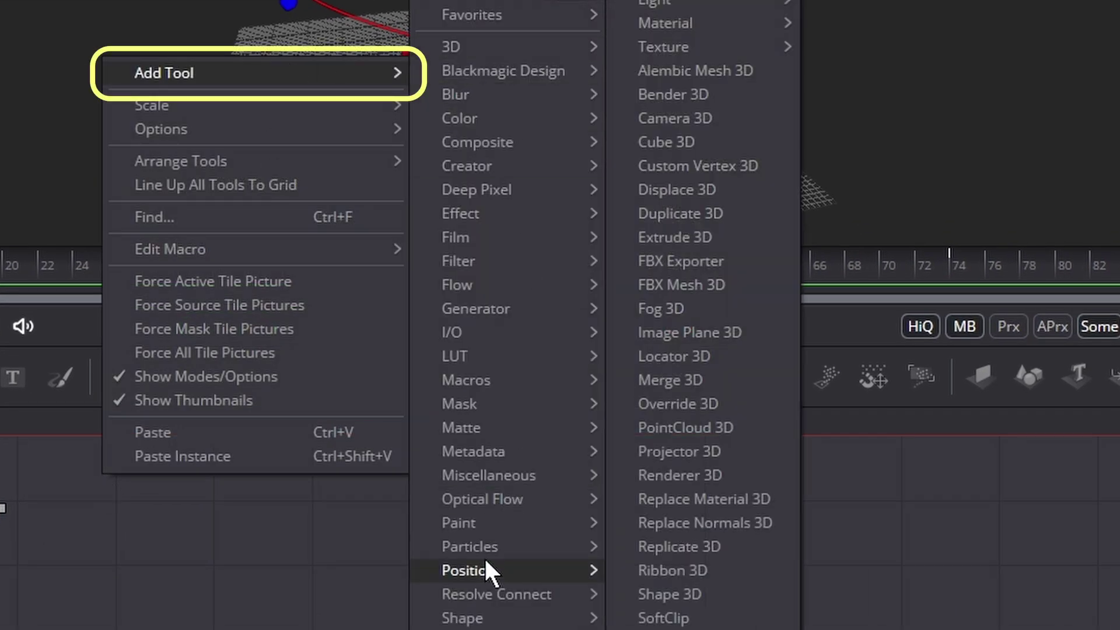
{"action": "mouse_move", "coordinate": [476, 546]}
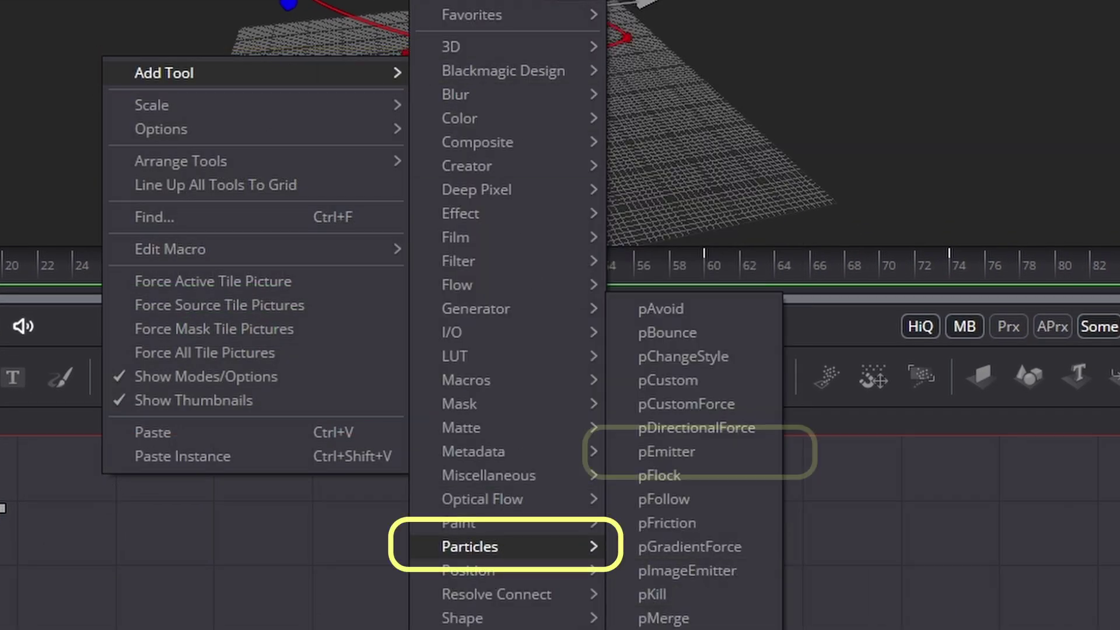
{"action": "left_click", "coordinate": [666, 450]}
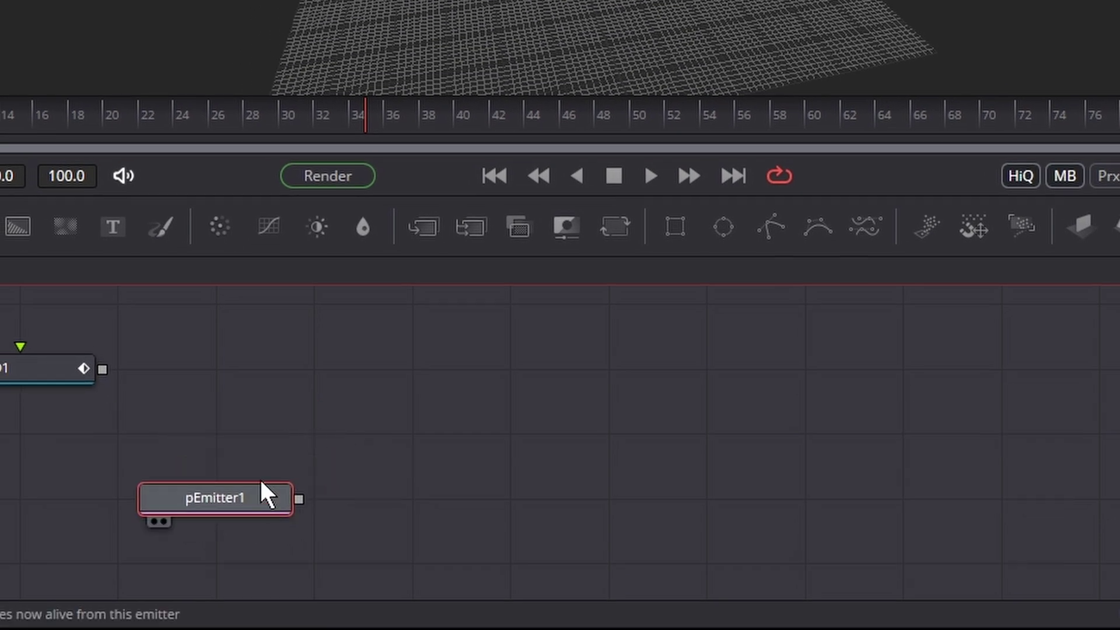
Add a pCustom particle node after pEmitter1 and duplicate it to get a second pCustom node
{"action": "right_click", "coordinate": [318, 352]}
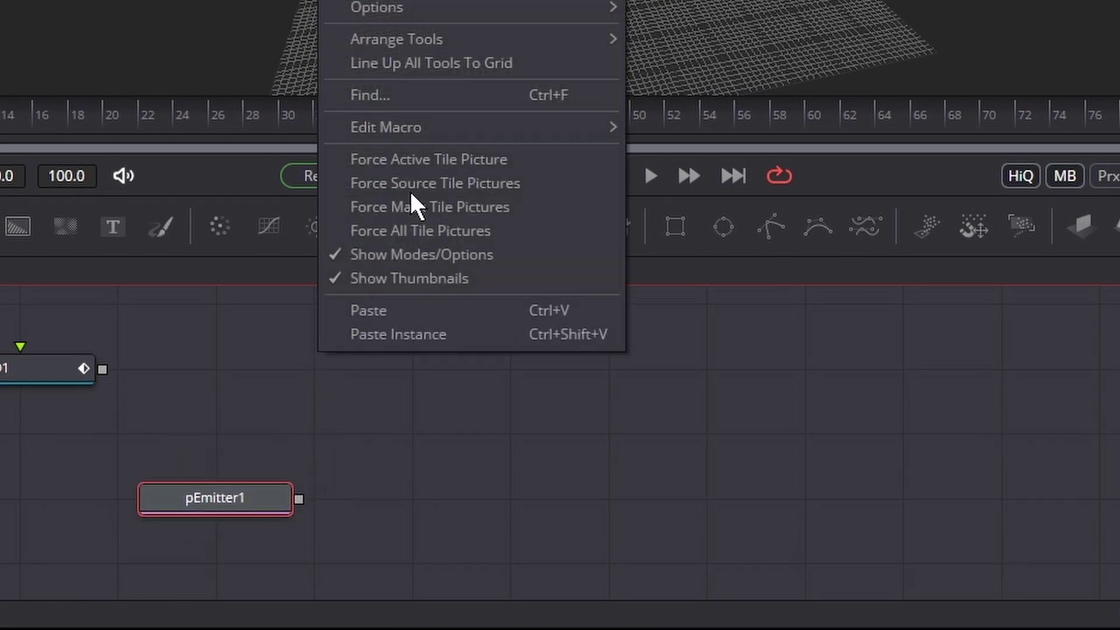
{"action": "mouse_move", "coordinate": [408, 1]}
{"action": "mouse_move", "coordinate": [735, 396]}
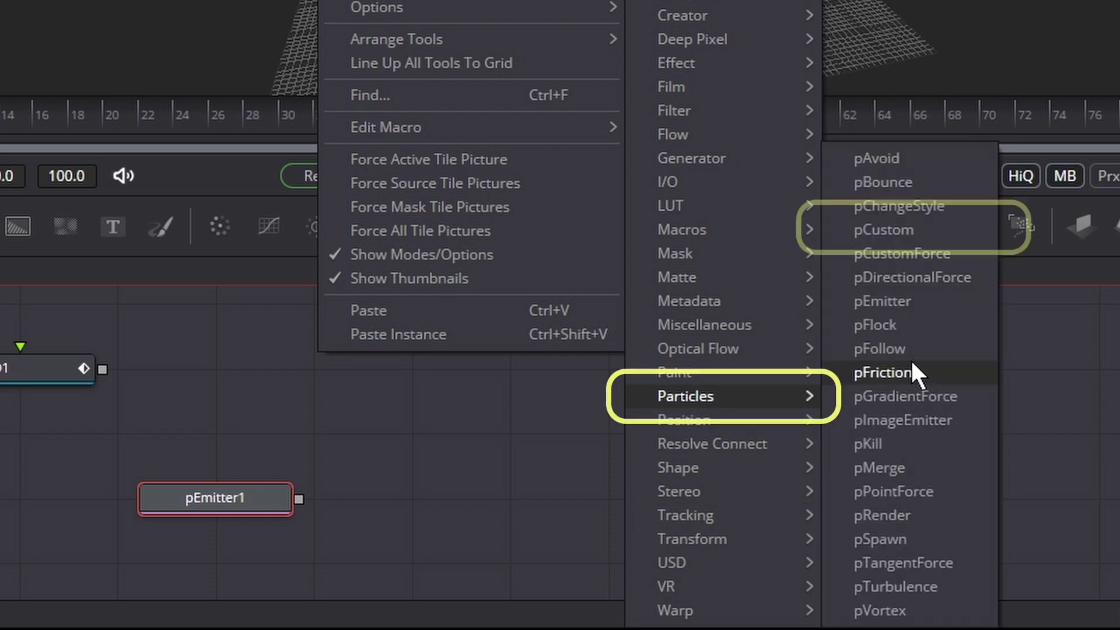
{"action": "left_click", "coordinate": [915, 229]}
{"action": "left_click_drag", "start_coordinate": [348, 378], "coordinate": [447, 509]}
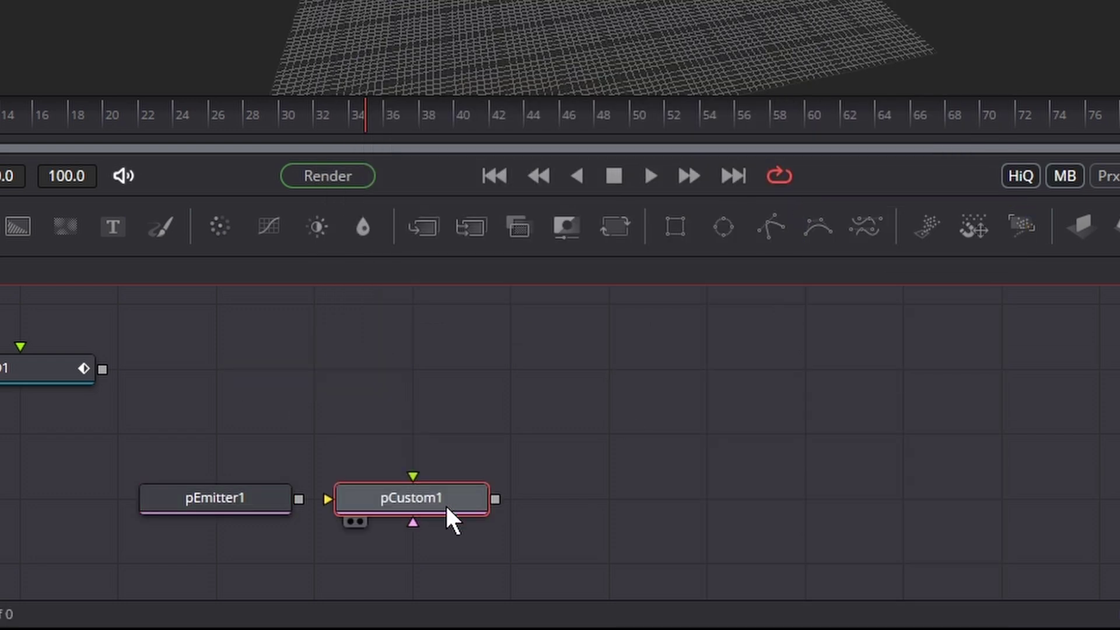
{"action": "key", "text": "ctrl+c"}
{"action": "key", "text": "ctrl+v"}
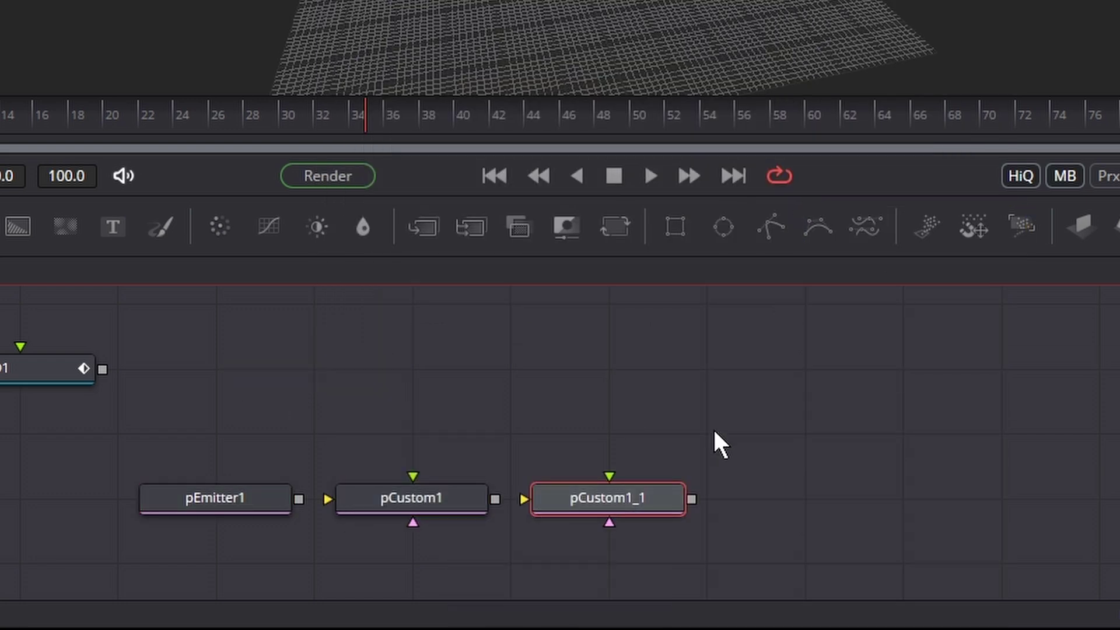
Add a pRender node and connect pEmitter1, both pCustom nodes and the pRender node in one chain
{"action": "left_click", "coordinate": [877, 354]}
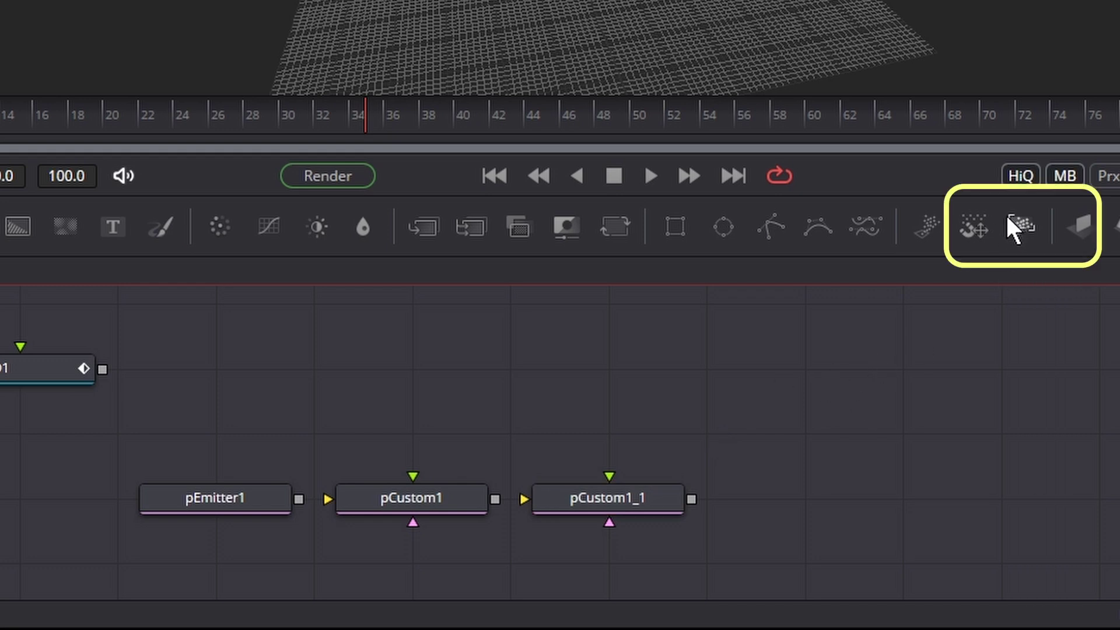
{"action": "left_click_drag", "start_coordinate": [1012, 220], "coordinate": [753, 513]}
{"action": "left_click_drag", "start_coordinate": [299, 498], "coordinate": [329, 497]}
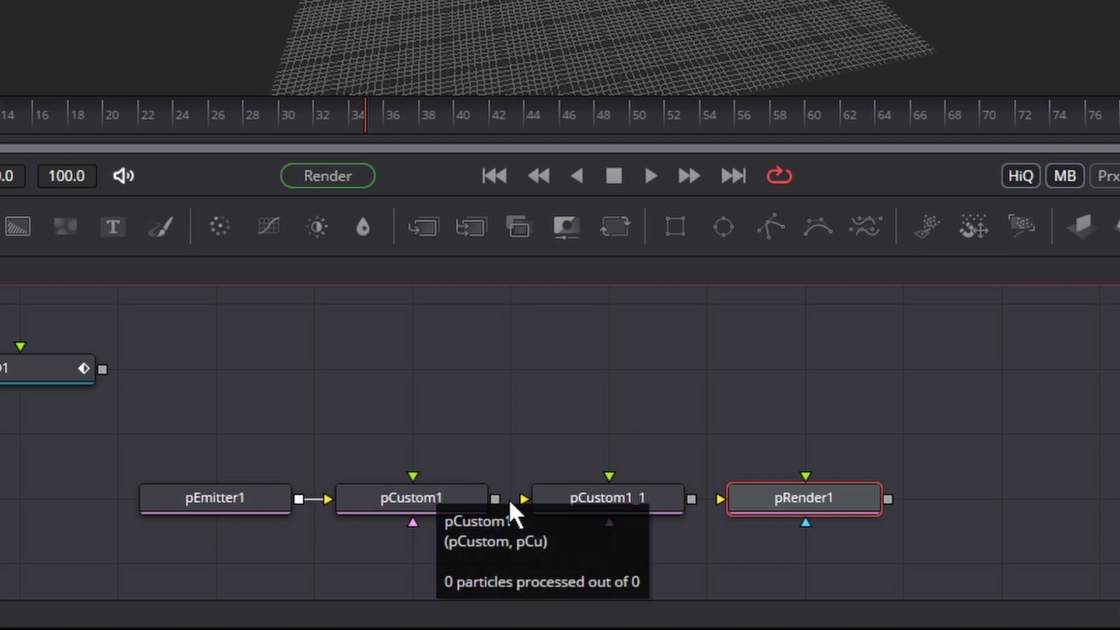
{"action": "left_click_drag", "start_coordinate": [496, 499], "coordinate": [524, 499]}
{"action": "left_click_drag", "start_coordinate": [692, 499], "coordinate": [829, 494]}
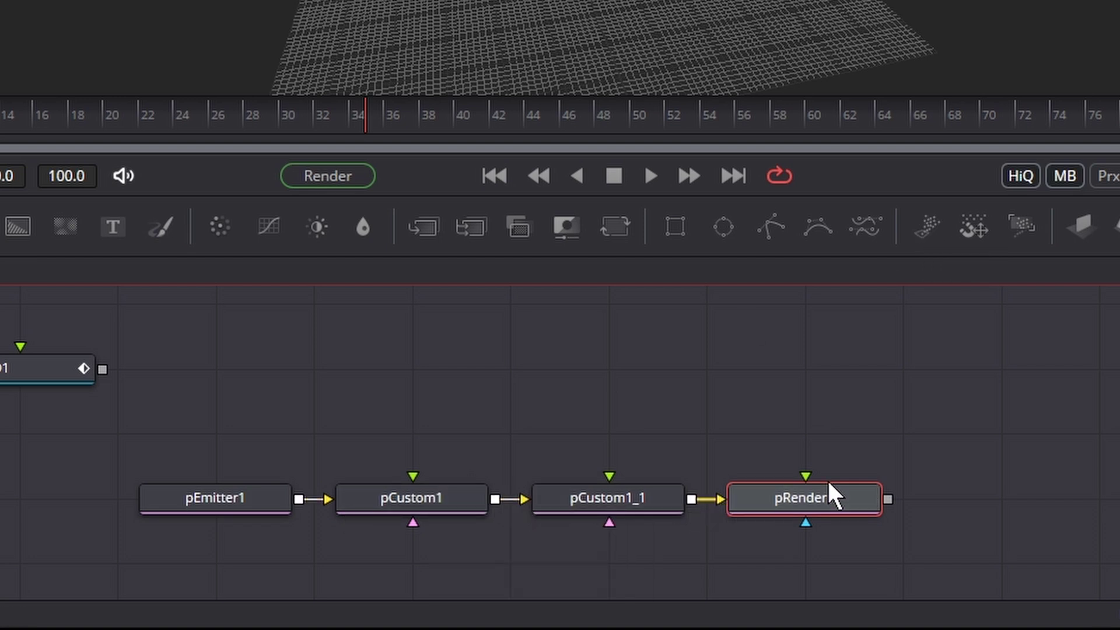
{"action": "left_click", "coordinate": [193, 503]}
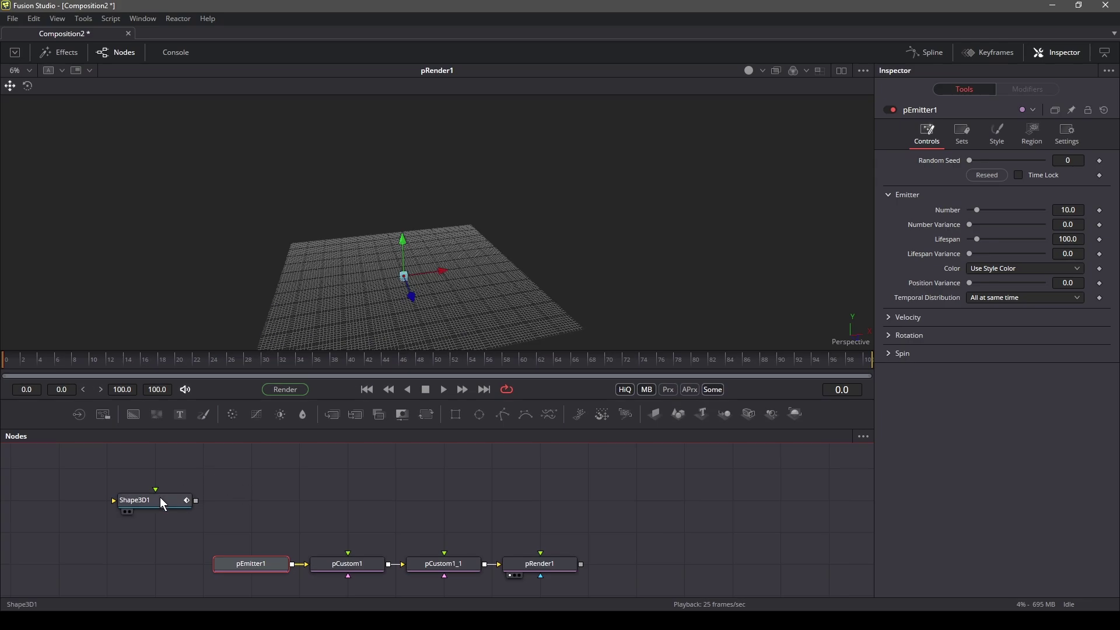
{"action": "left_click_drag", "start_coordinate": [222, 299], "coordinate": [293, 285]}
{"action": "left_click", "coordinate": [185, 500]}
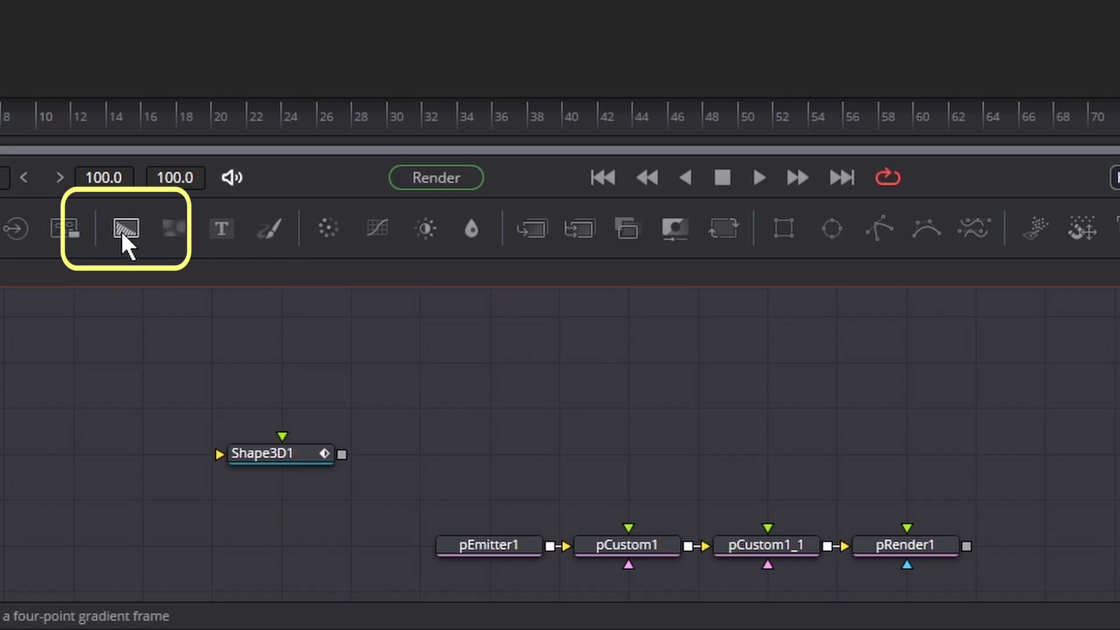
Add a Background node above the pCustom1 node
{"action": "left_click_drag", "start_coordinate": [133, 415], "coordinate": [383, 487]}
{"action": "left_click_drag", "start_coordinate": [634, 369], "coordinate": [634, 365]}
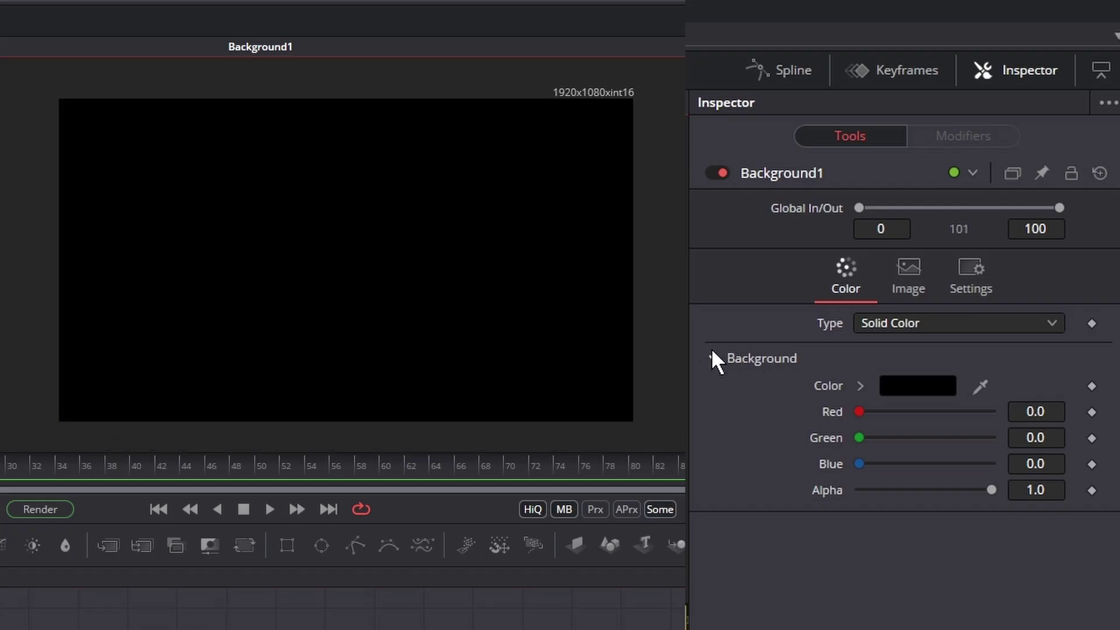
Set the Background1 image to 100 by 32 pixels with 32-bit float depth
{"action": "left_click", "coordinate": [914, 290]}
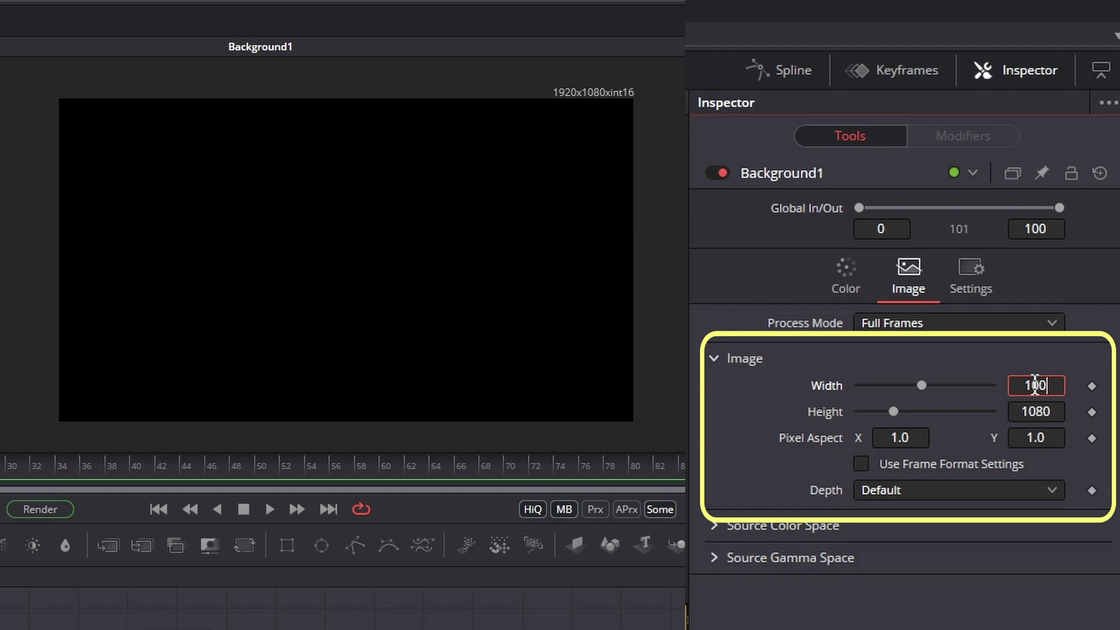
{"action": "key", "text": "Tab"}
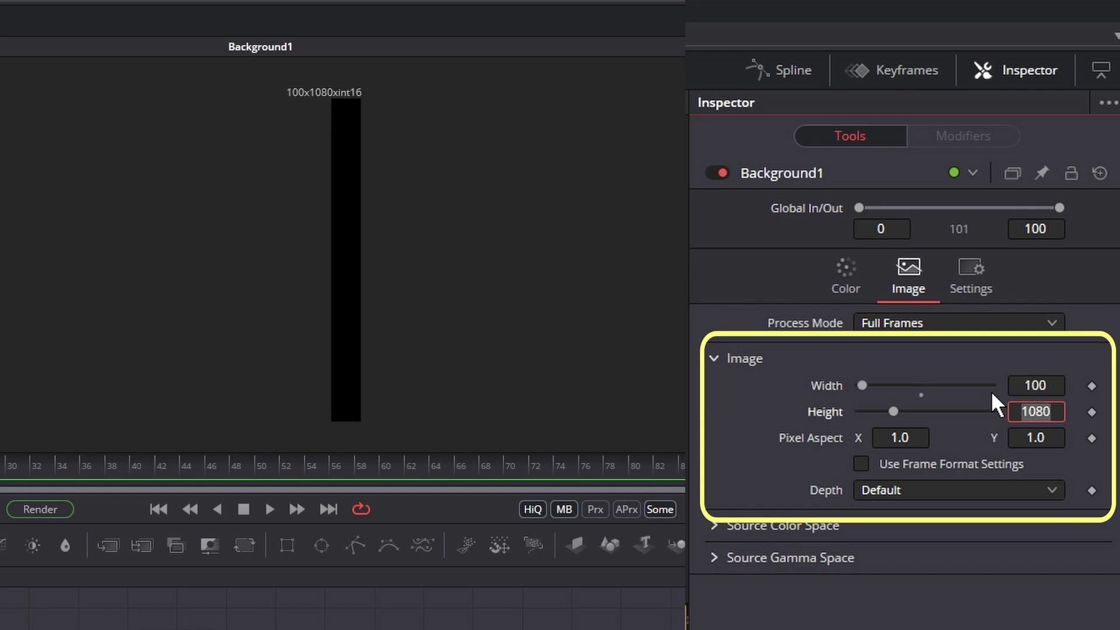
{"action": "type", "text": "32"}
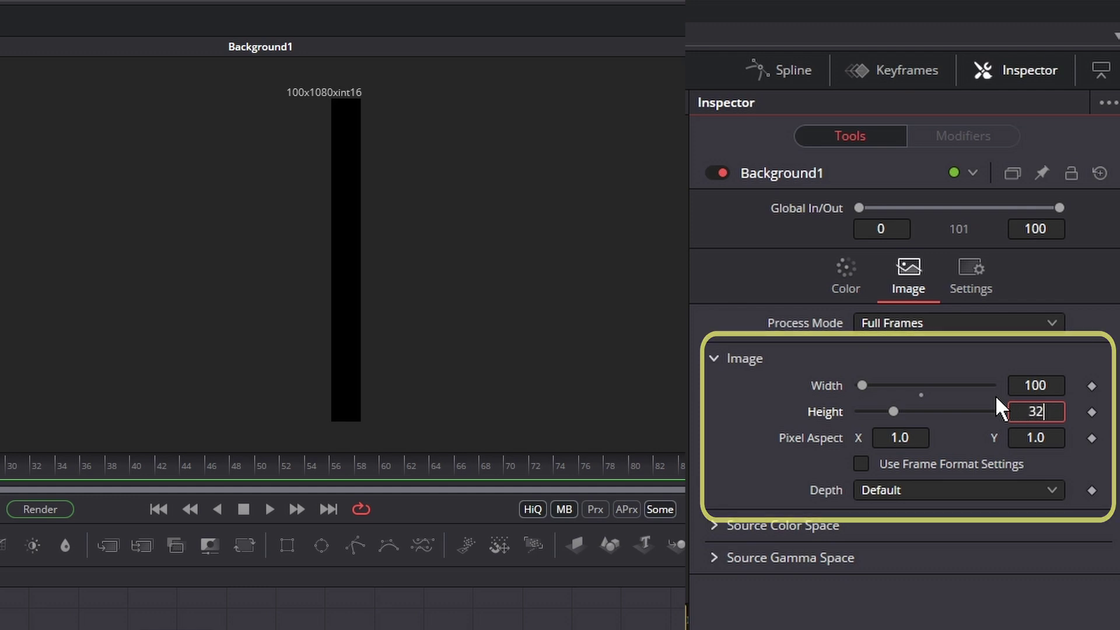
{"action": "key", "text": "Tab"}
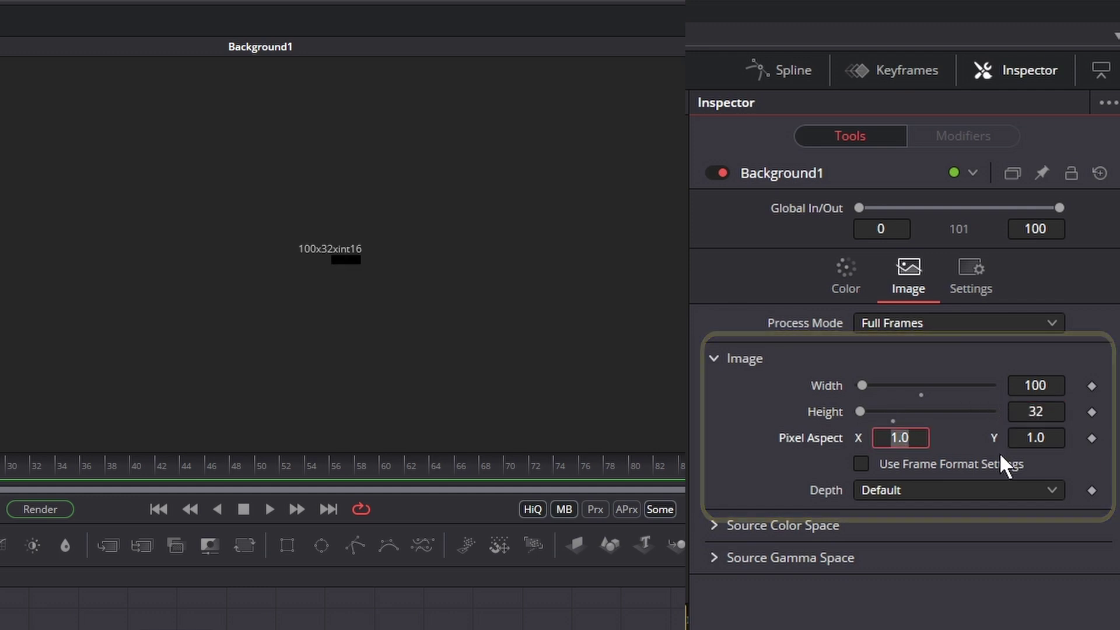
{"action": "left_click", "coordinate": [962, 489]}
{"action": "left_click", "coordinate": [899, 585]}
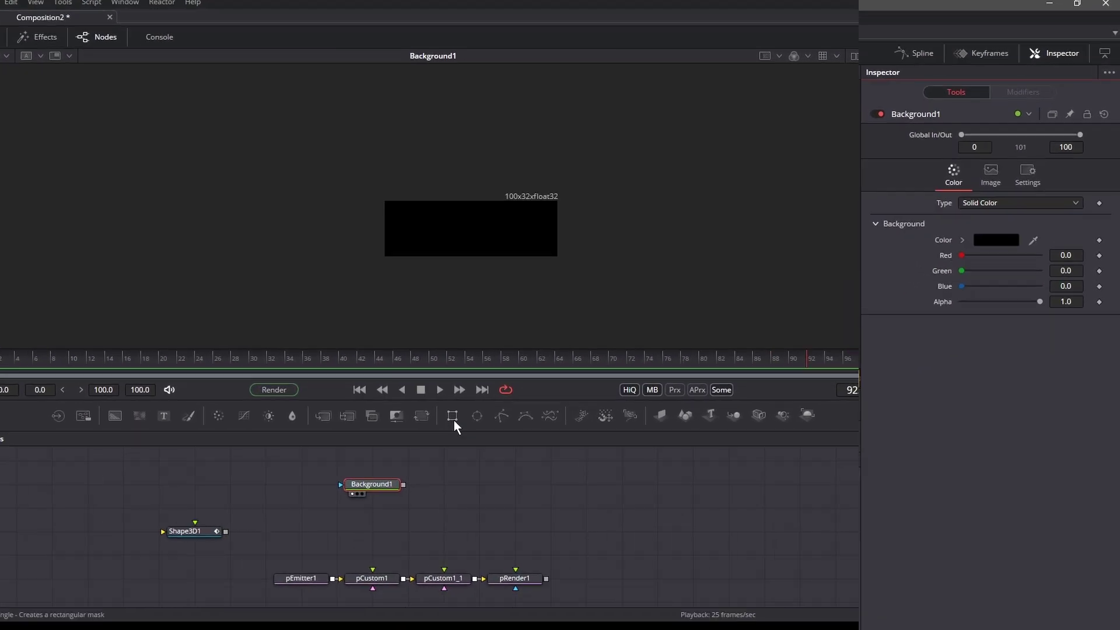
Add a Rectangle mask feeding Background1 and set its width to 0.01 and its height to 1
{"action": "left_click_drag", "start_coordinate": [456, 413], "coordinate": [313, 479]}
{"action": "left_click_drag", "start_coordinate": [213, 548], "coordinate": [281, 554]}
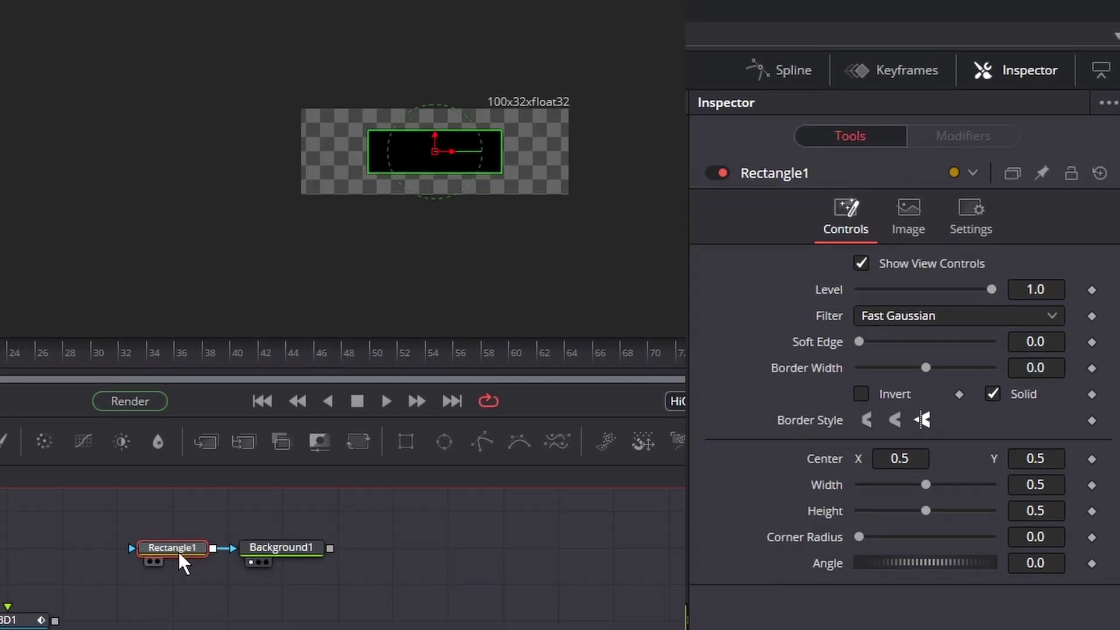
{"action": "left_click", "coordinate": [1039, 484]}
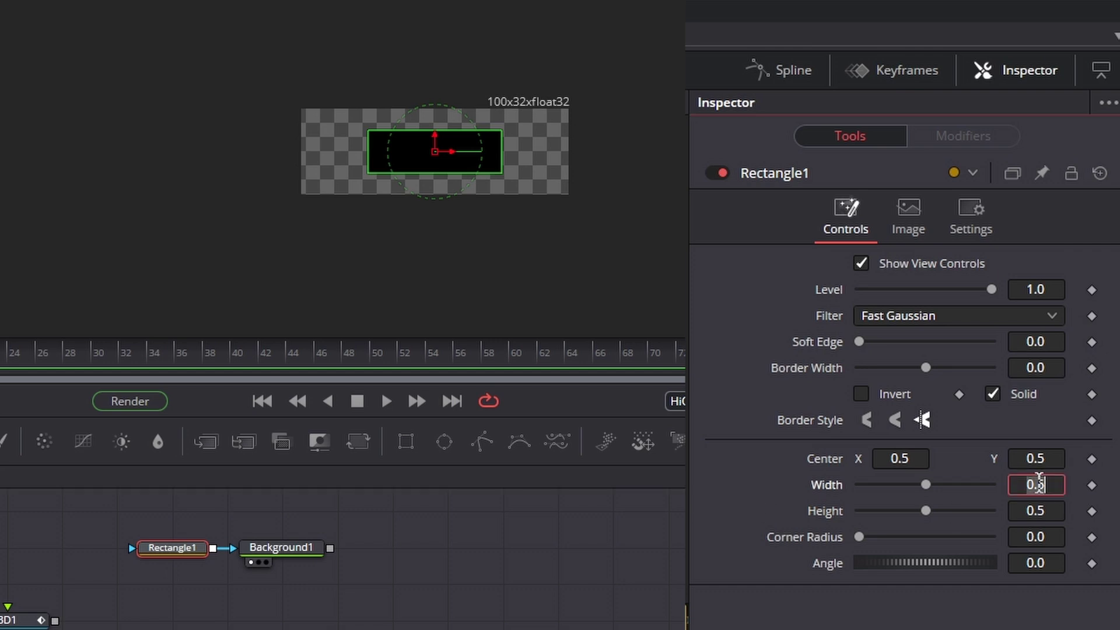
{"action": "type", "text": ".01"}
{"action": "key", "text": "Tab"}
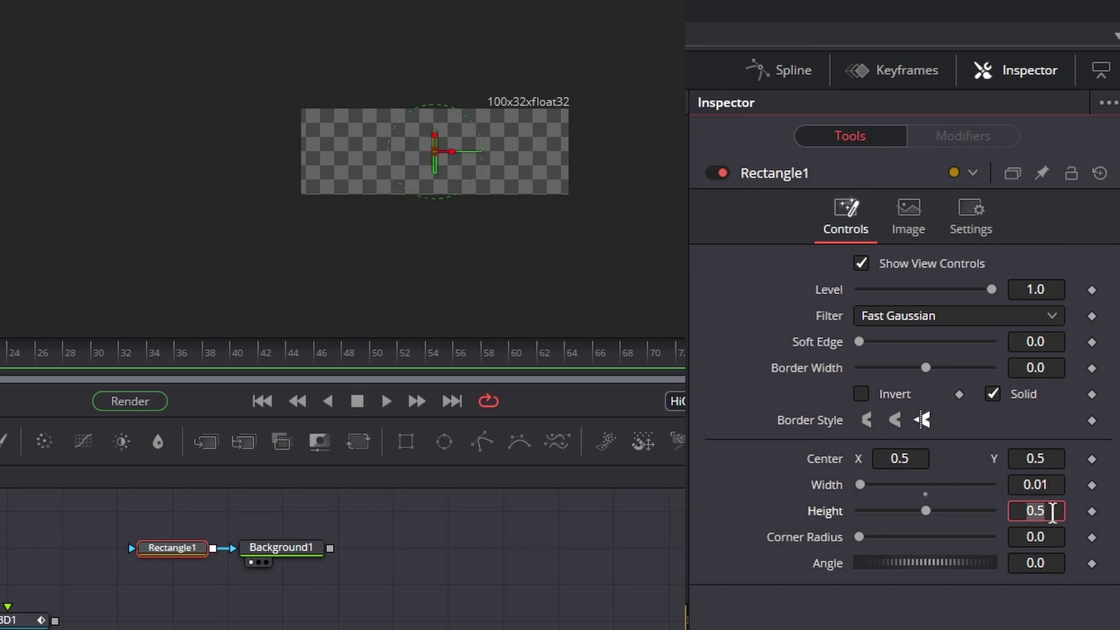
{"action": "type", "text": "1"}
{"action": "key", "text": "Tab"}
Drive the rectangle mask's Center with the expression Point((time/100)-1/200,0.5) and play back Background1 from the first frame
{"action": "scroll", "coordinate": [437, 133], "scroll_direction": "up", "scroll_amount": 4}
{"action": "right_click", "coordinate": [816, 459]}
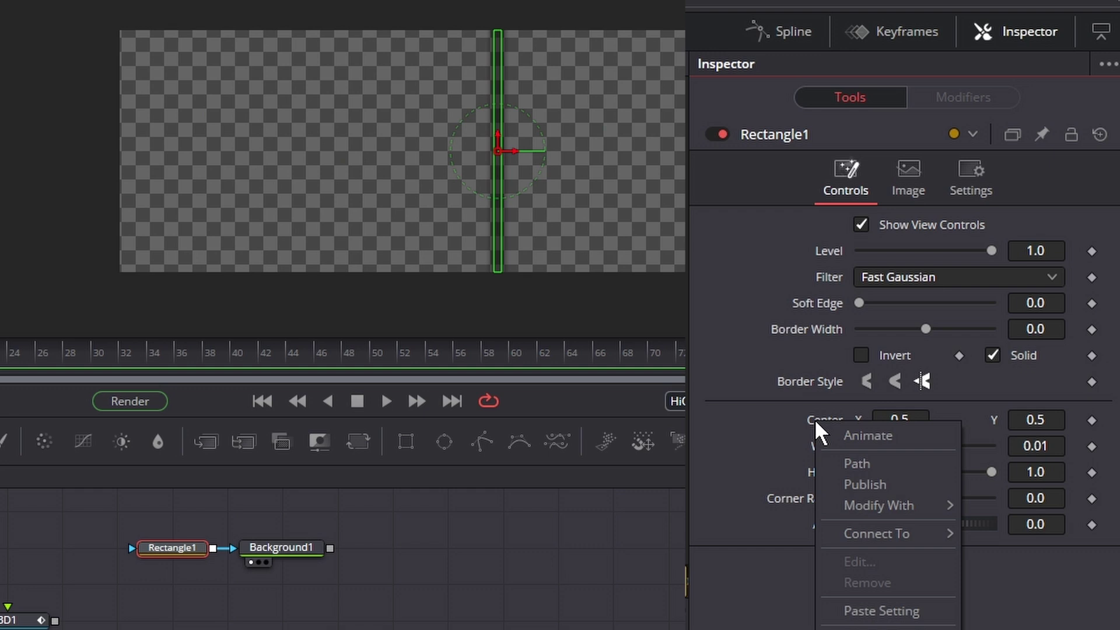
{"action": "left_click", "coordinate": [858, 593]}
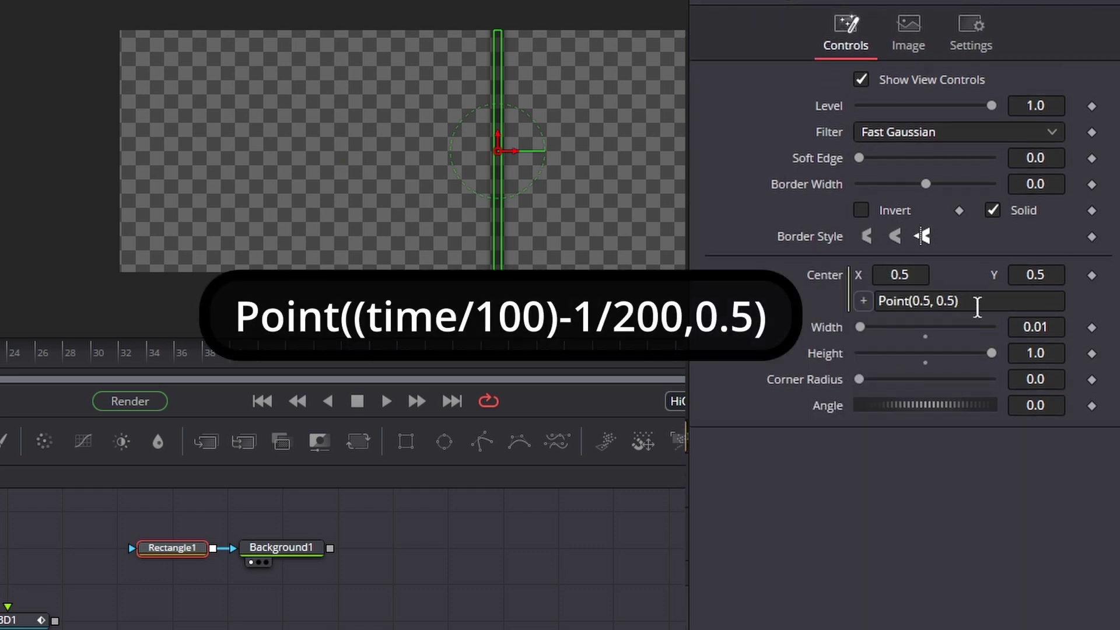
{"action": "left_click_drag", "start_coordinate": [977, 307], "coordinate": [845, 306]}
{"action": "type", "text": "Point((time/100)-1/200,0.5)"}
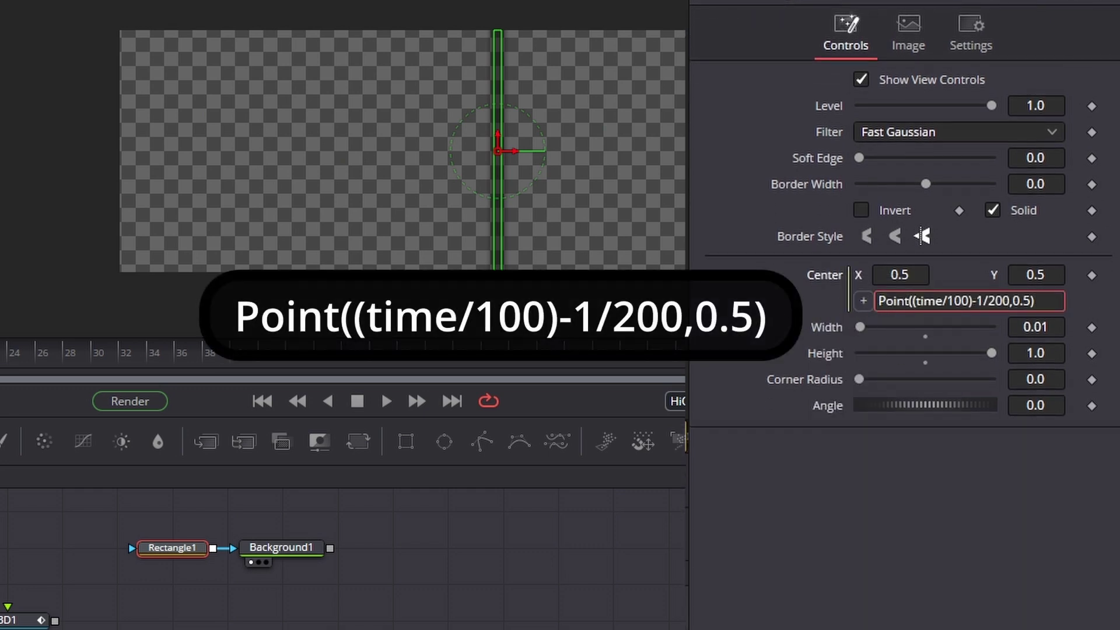
{"action": "key", "text": "Return"}
{"action": "left_click", "coordinate": [281, 547]}
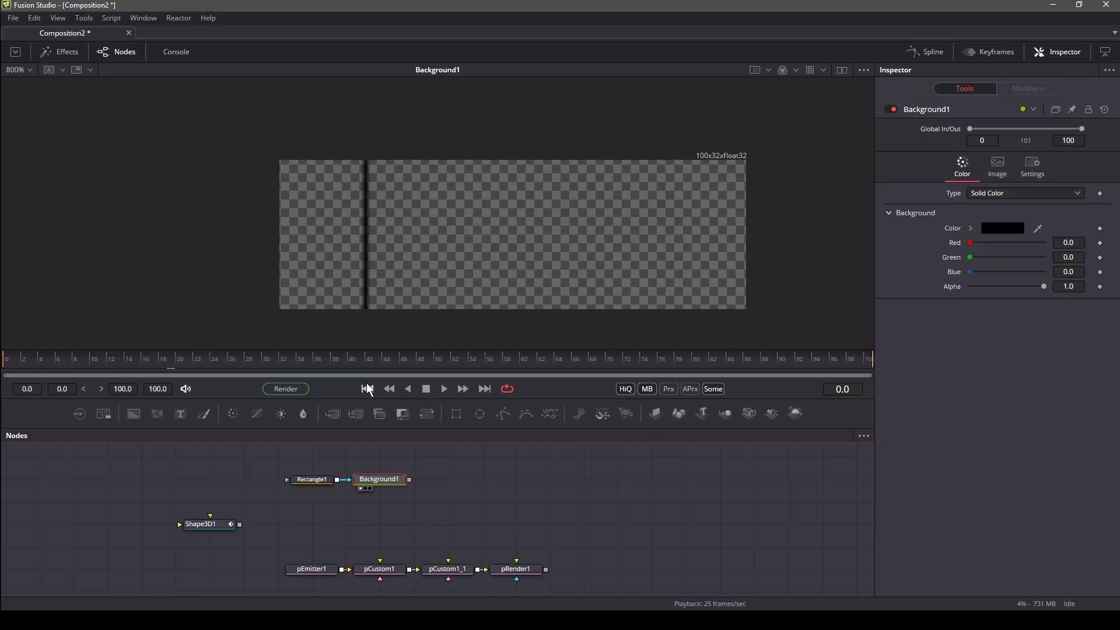
{"action": "left_click", "coordinate": [442, 388]}
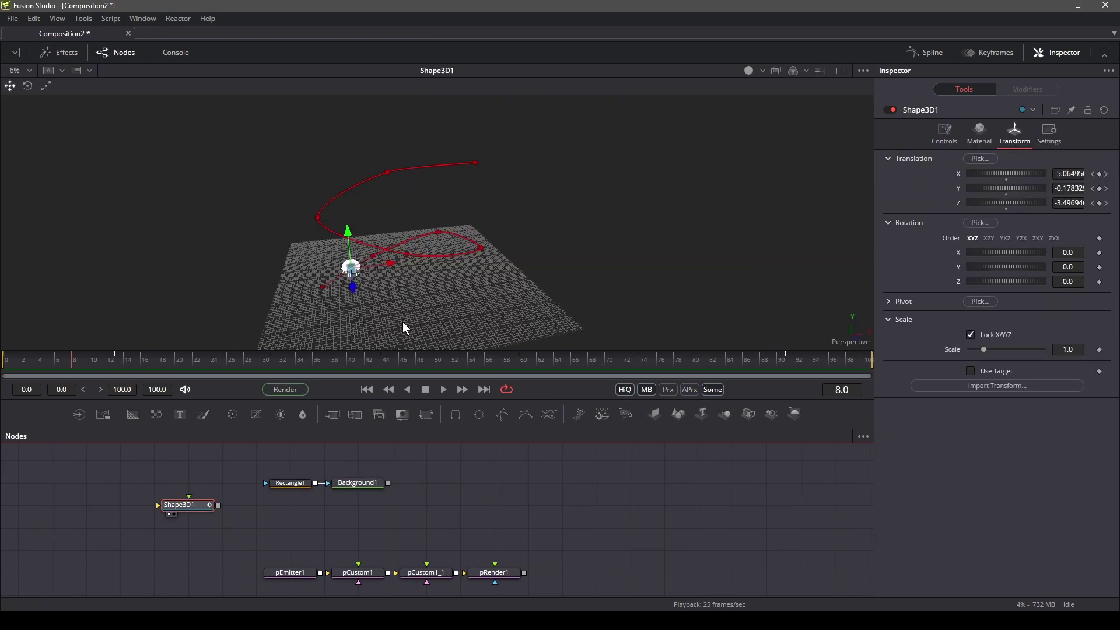
Modify Background1's Red value with CoordTransform Position and assign Shape3D1 as the modifier's target object
{"action": "left_click", "coordinate": [357, 484]}
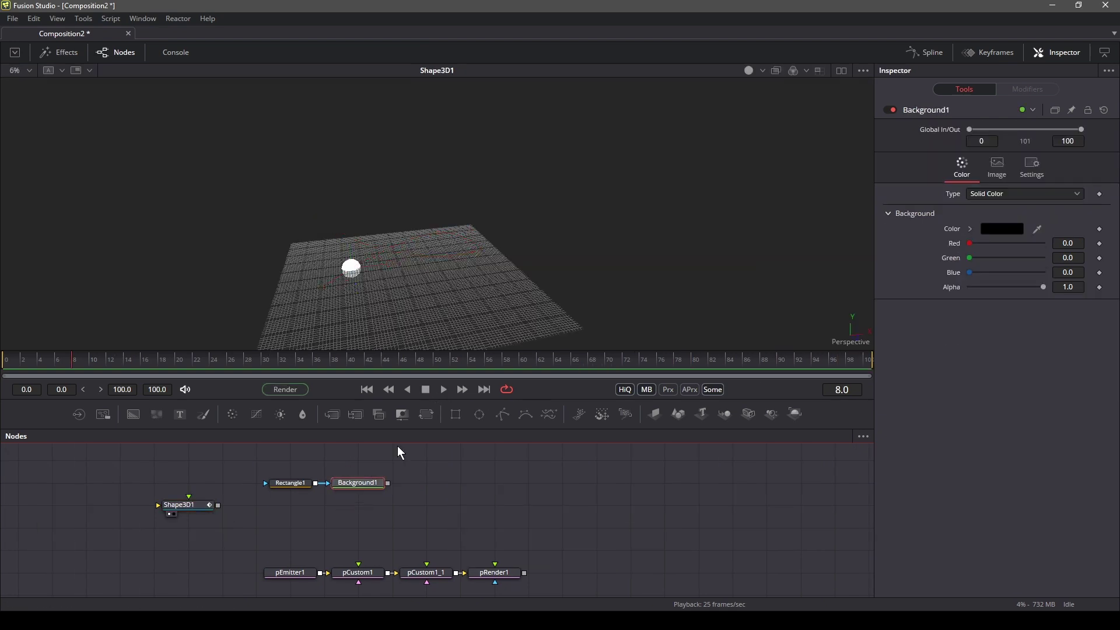
{"action": "right_click", "coordinate": [933, 244]}
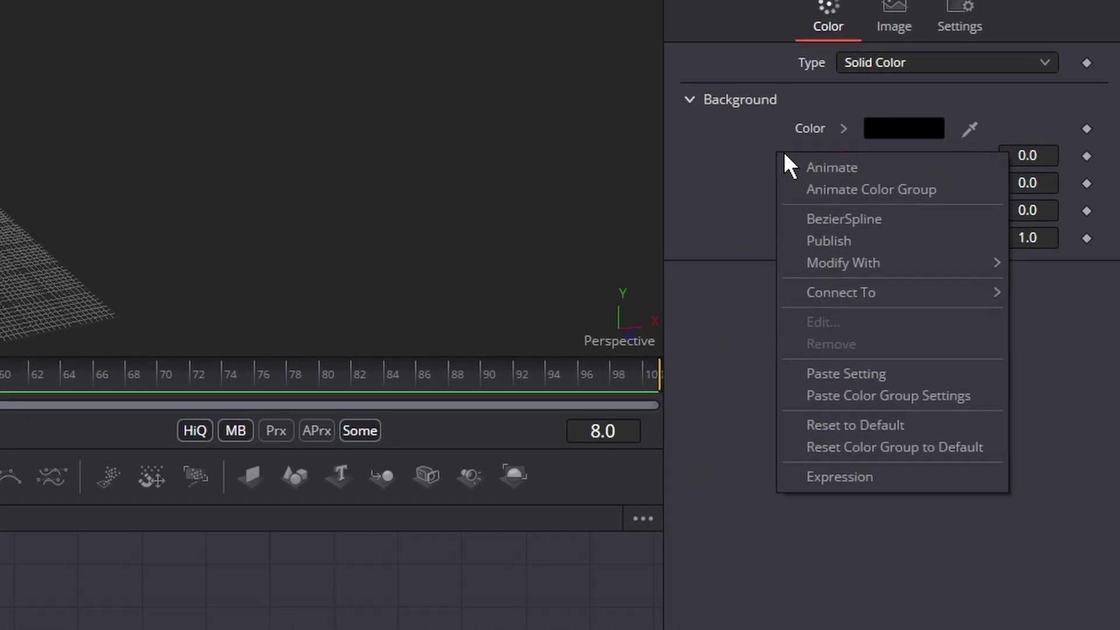
{"action": "mouse_move", "coordinate": [836, 258]}
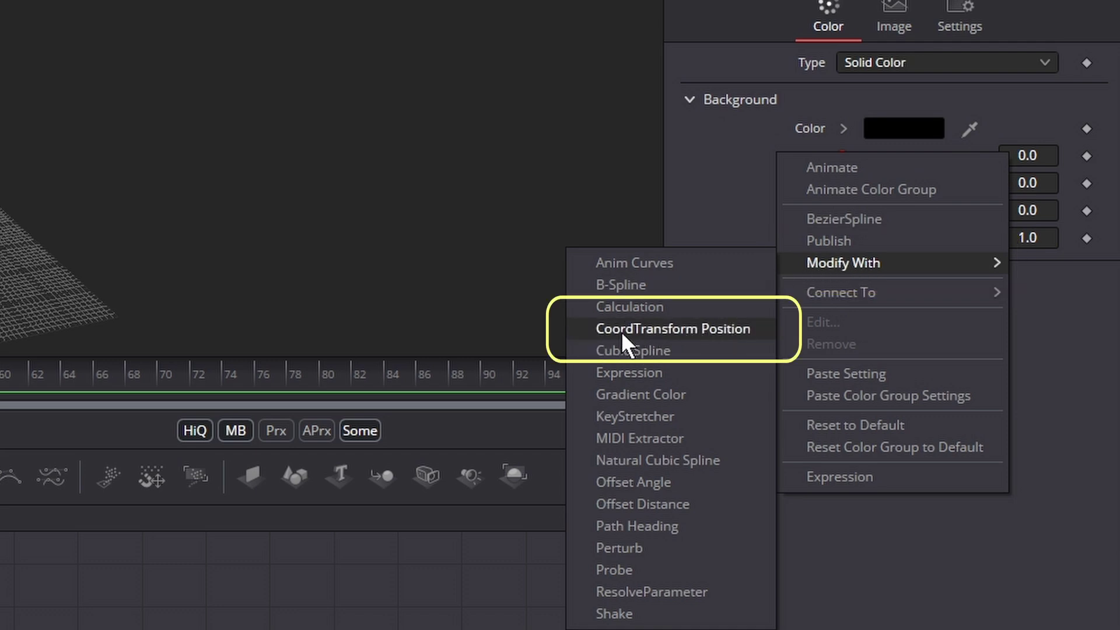
{"action": "left_click", "coordinate": [690, 327]}
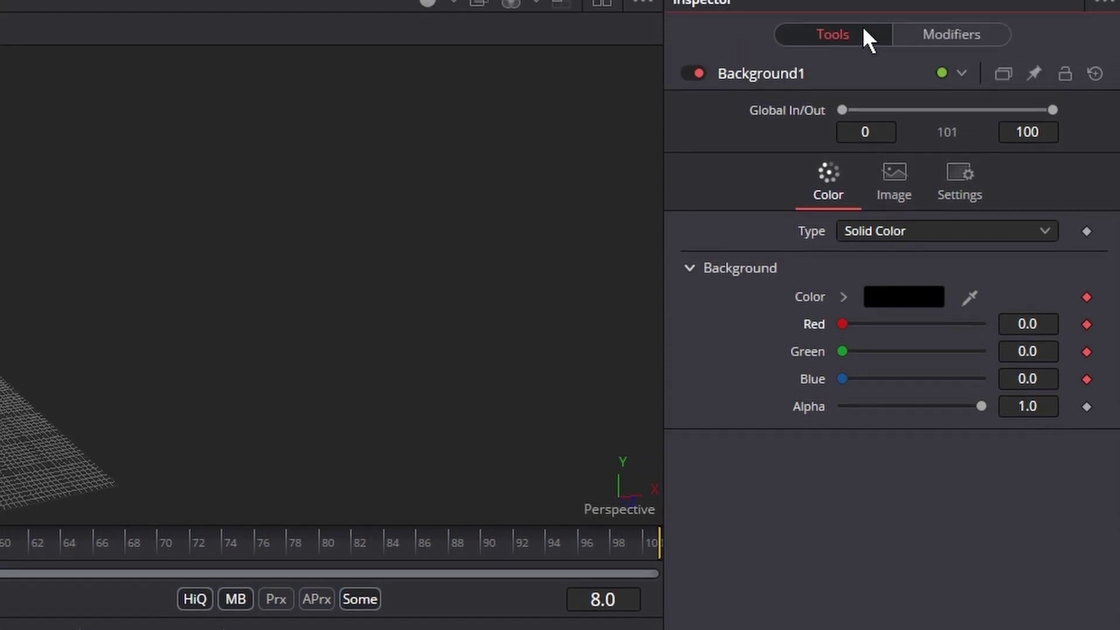
{"action": "left_click", "coordinate": [939, 62]}
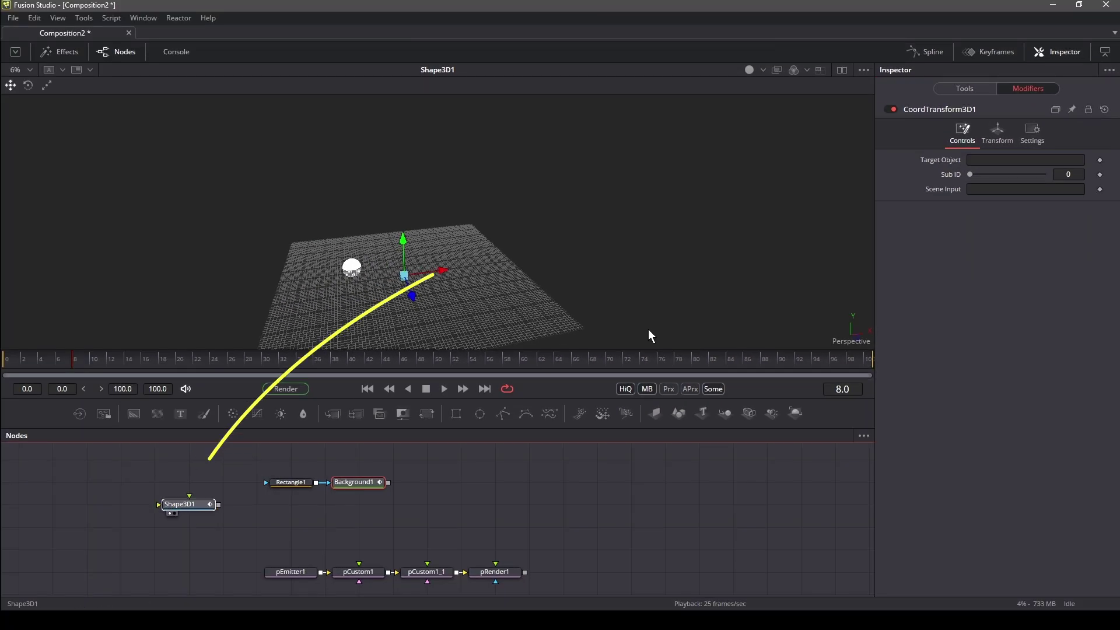
{"action": "left_click_drag", "start_coordinate": [971, 165], "coordinate": [981, 163]}
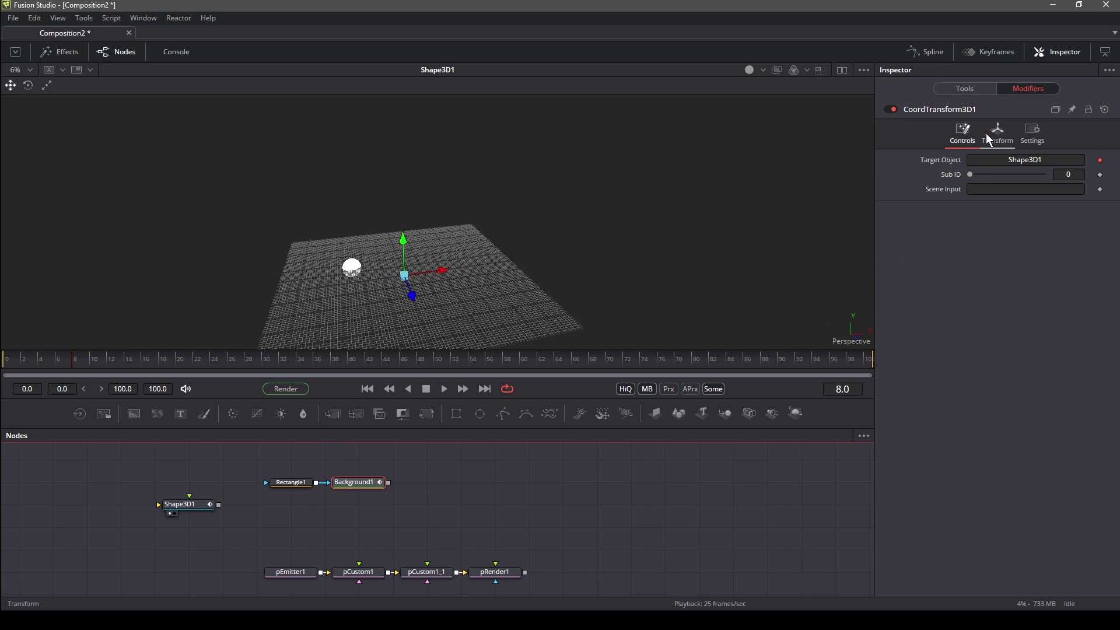
Add a Trails node after Background1
{"action": "left_click", "coordinate": [372, 483]}
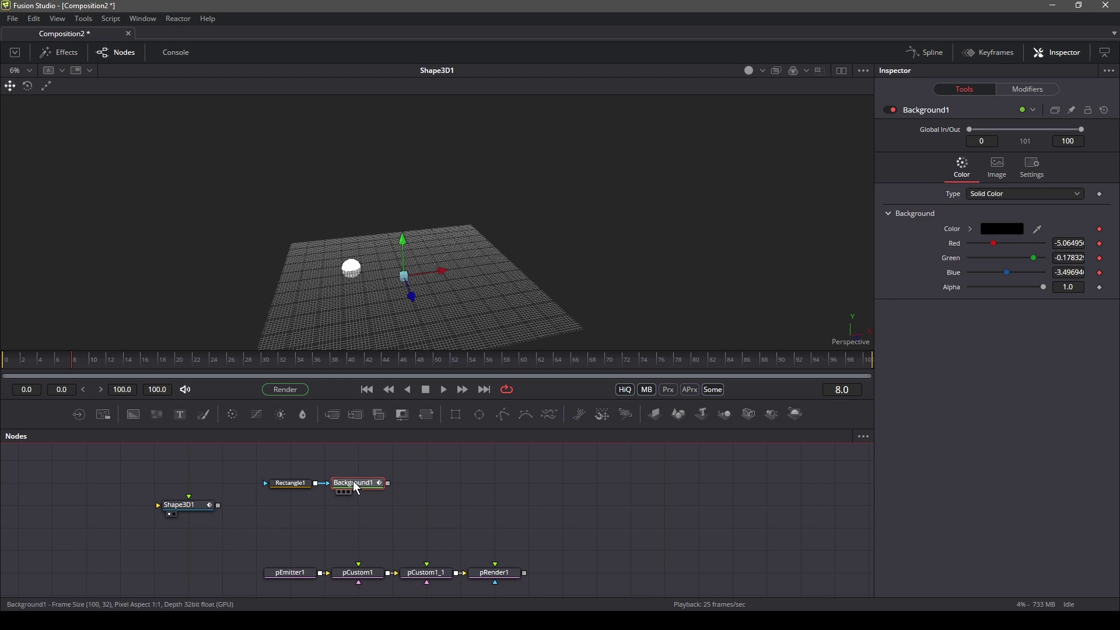
{"action": "key", "text": "shift+space"}
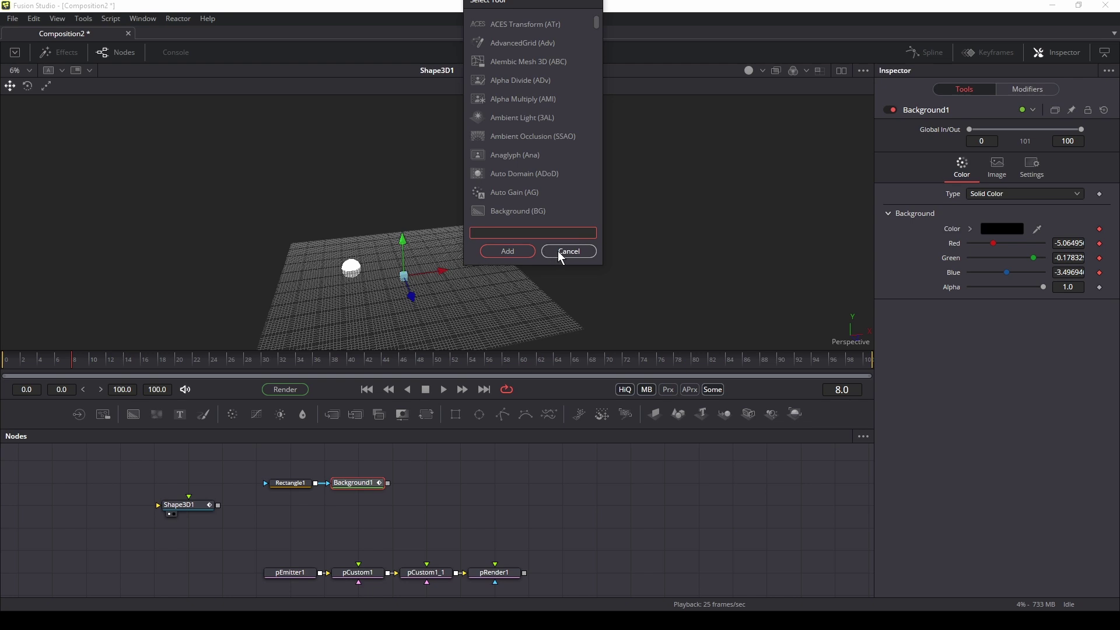
{"action": "type", "text": "trail"}
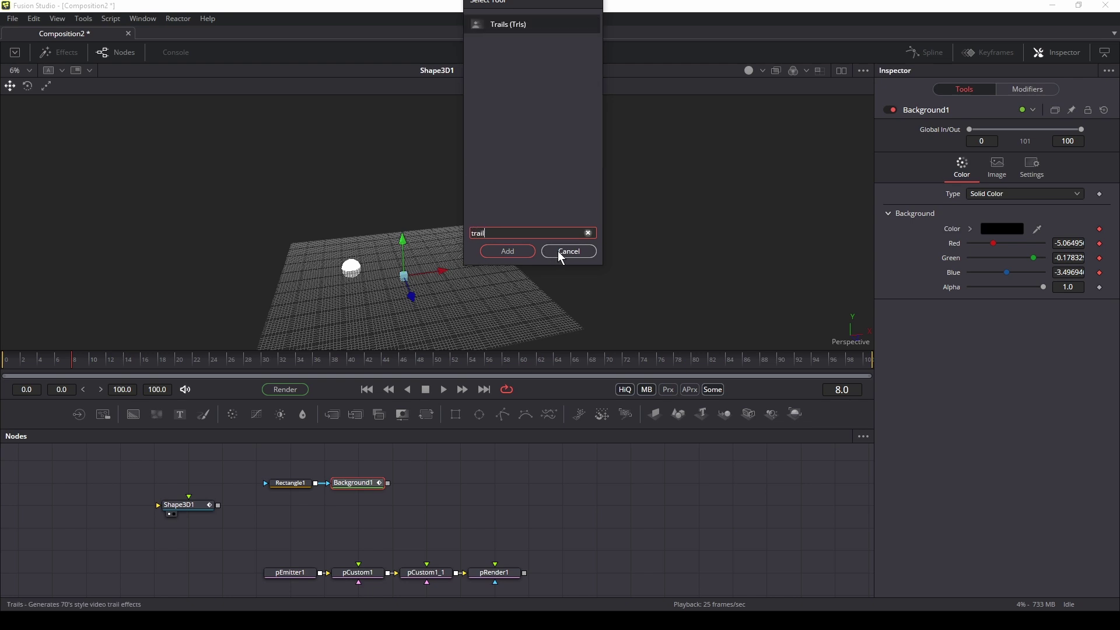
{"action": "left_click", "coordinate": [518, 256]}
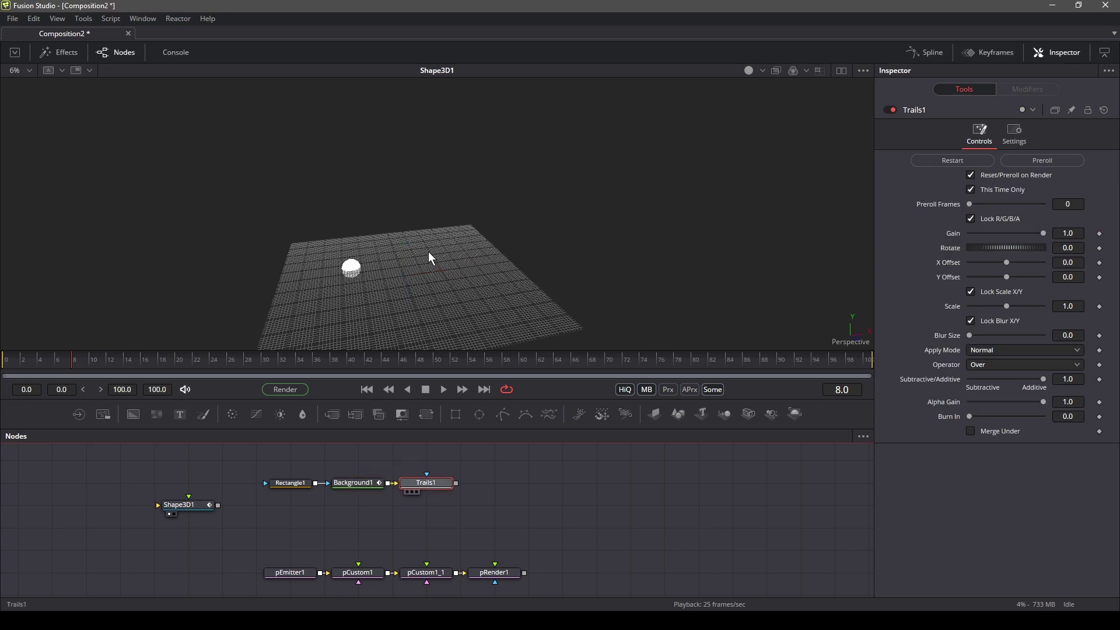
View Trails1 at the first frame, restart its trails, and play the whole frame range to accumulate the colour strip
{"action": "key", "text": "1"}
{"action": "left_click", "coordinate": [365, 388]}
{"action": "scroll", "coordinate": [401, 219], "scroll_direction": "up", "scroll_amount": 5}
{"action": "left_click_drag", "start_coordinate": [476, 220], "coordinate": [419, 233]}
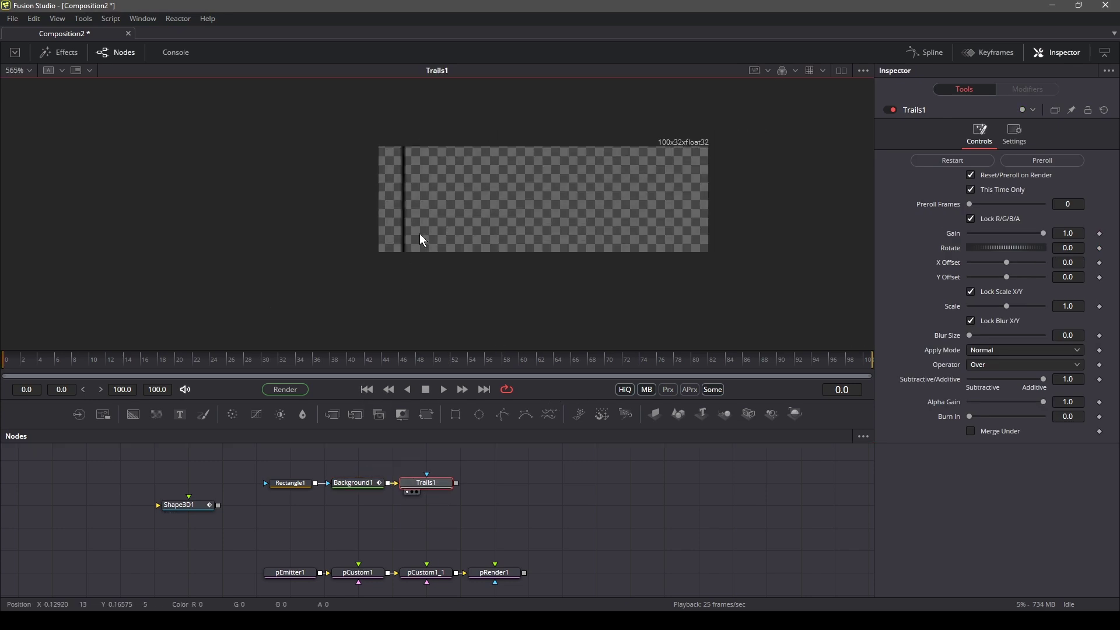
{"action": "scroll", "coordinate": [488, 228], "scroll_direction": "up", "scroll_amount": 2}
{"action": "left_click", "coordinate": [952, 161]}
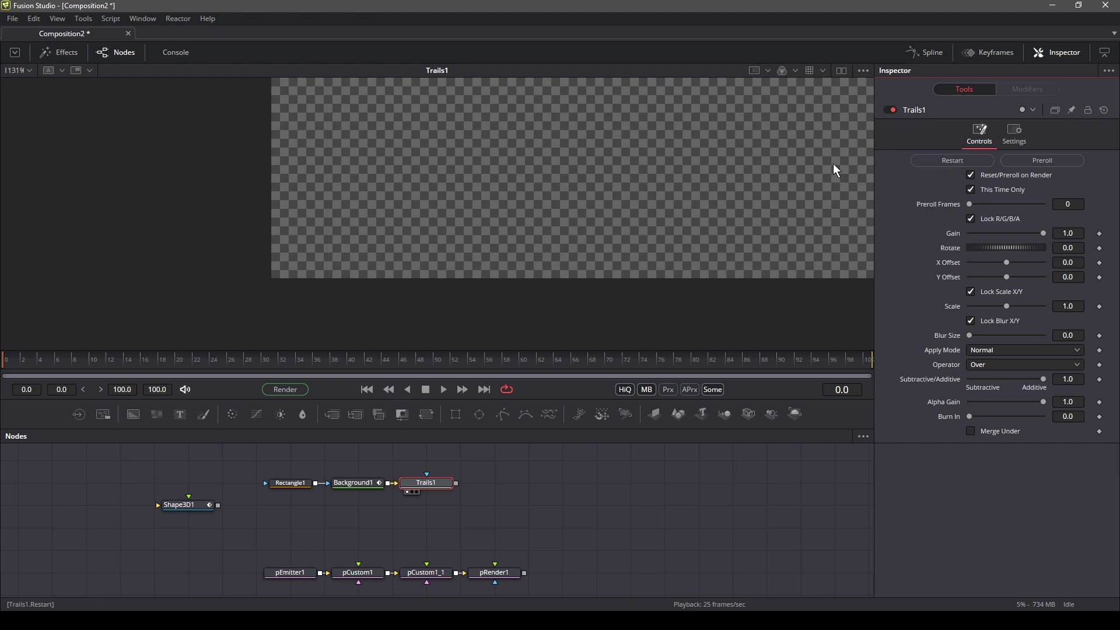
{"action": "scroll", "coordinate": [380, 166], "scroll_direction": "down", "scroll_amount": 1}
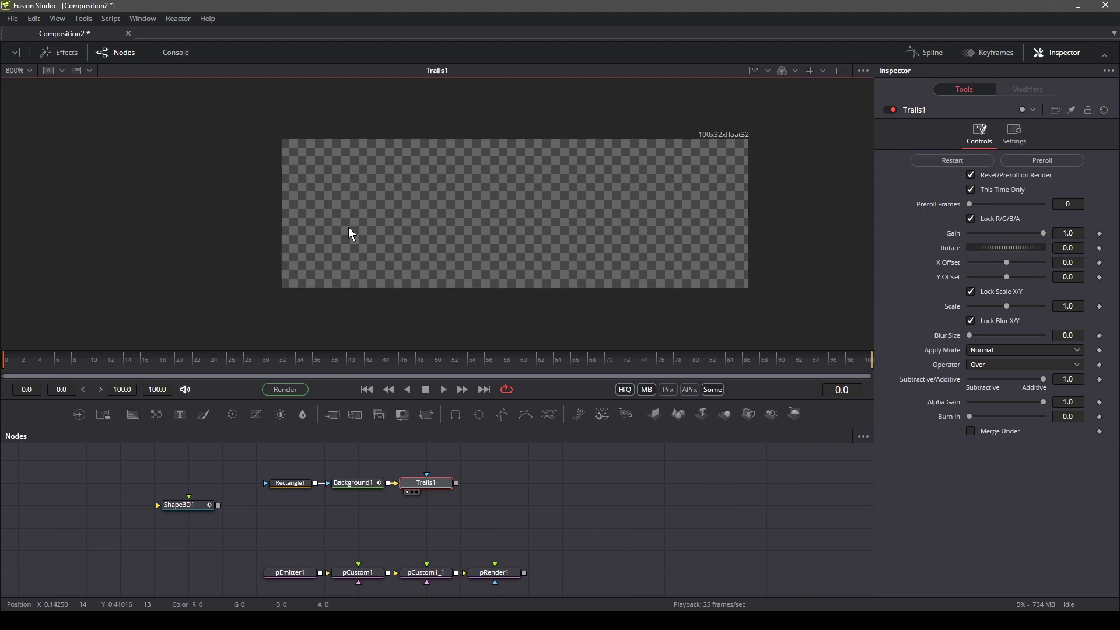
{"action": "left_click", "coordinate": [444, 389]}
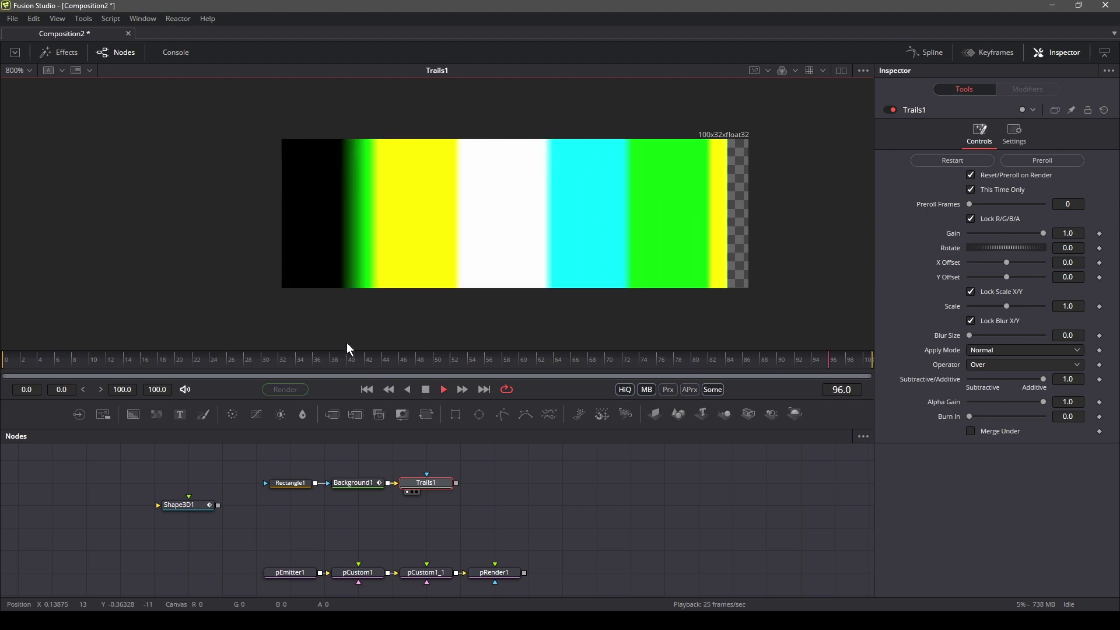
{"action": "left_click", "coordinate": [426, 390]}
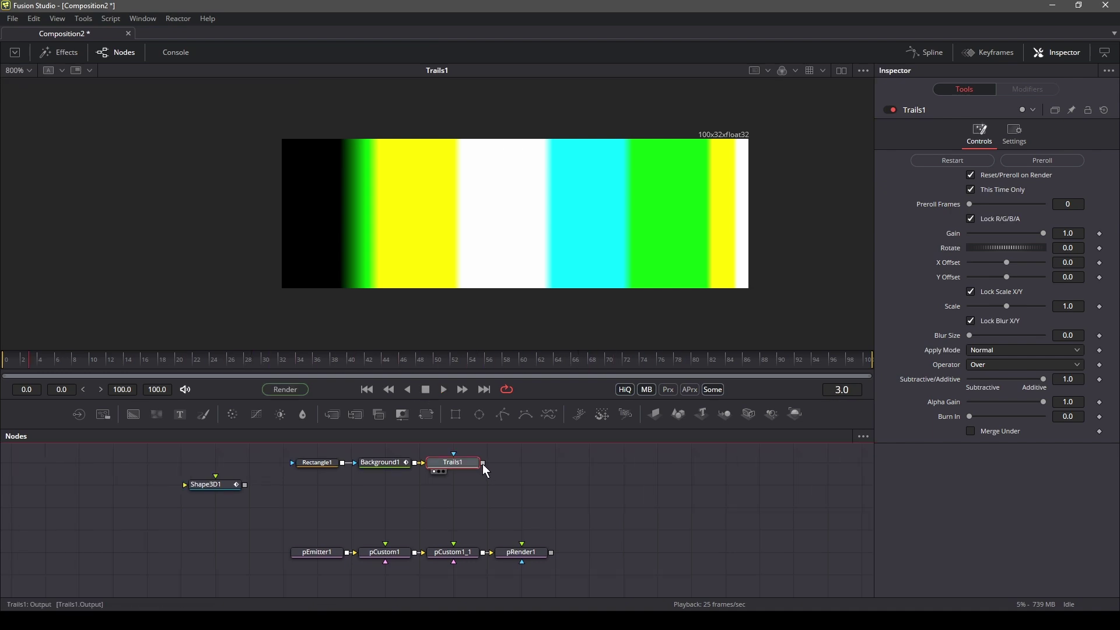
Connect the Trails1 output to the image input of pCustom1_1 and play pRender1 in the viewer from the first frame
{"action": "left_click_drag", "start_coordinate": [482, 464], "coordinate": [454, 545]}
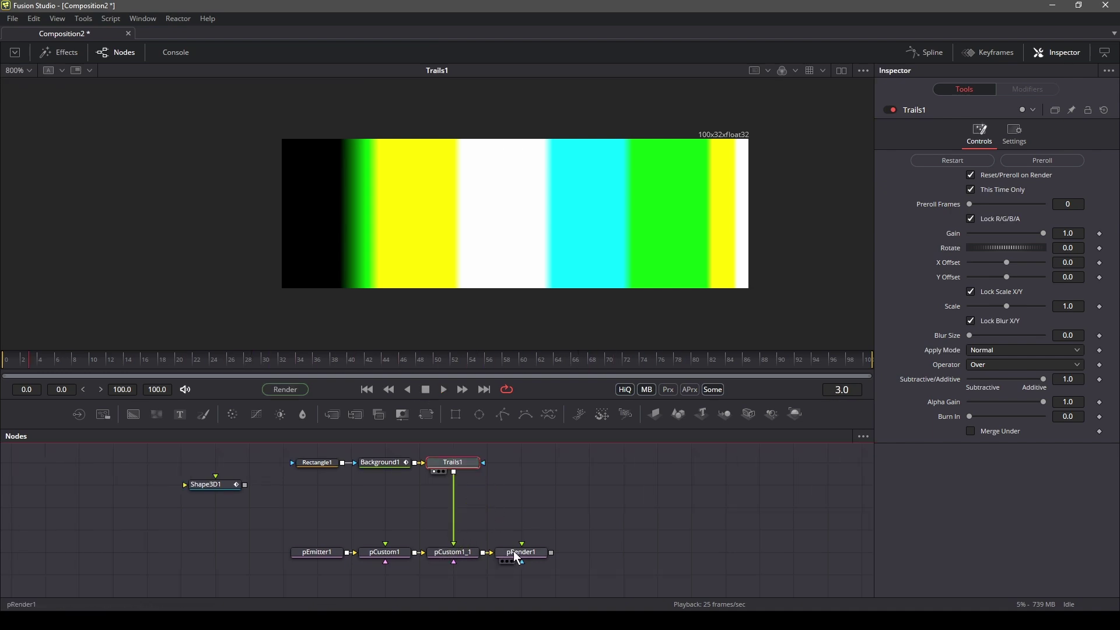
{"action": "left_click_drag", "start_coordinate": [524, 553], "coordinate": [533, 271]}
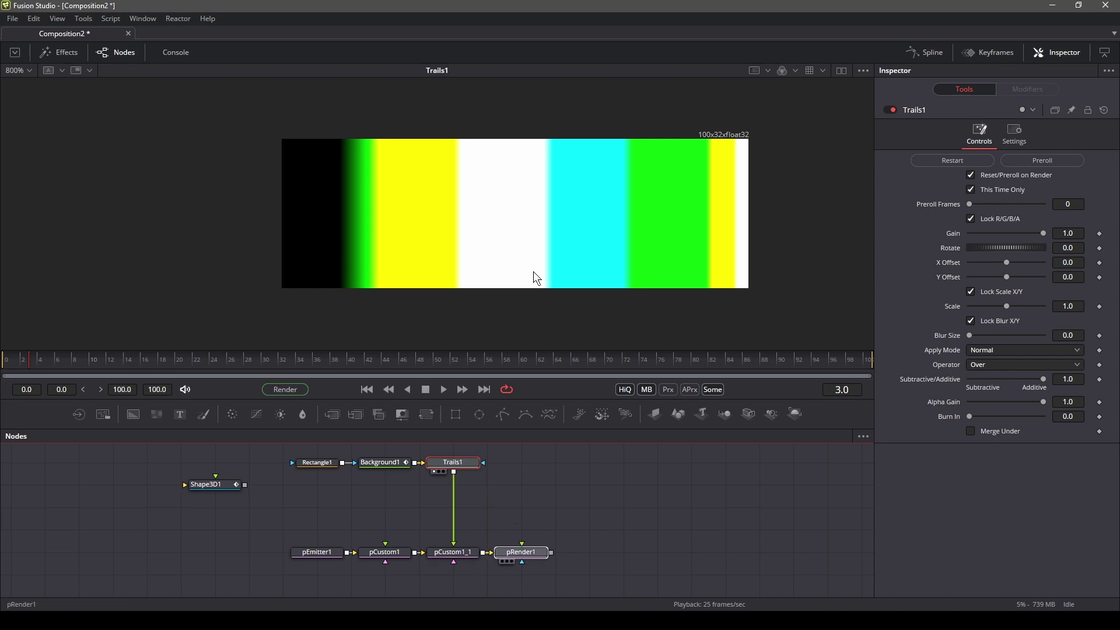
{"action": "key", "text": "1"}
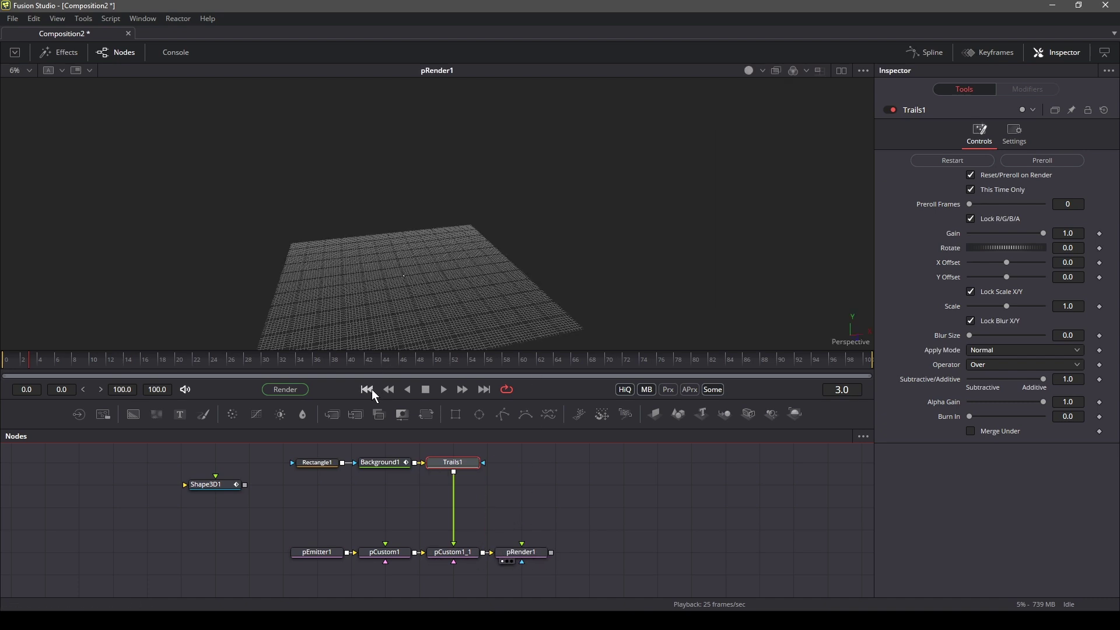
{"action": "left_click", "coordinate": [369, 390]}
{"action": "left_click", "coordinate": [445, 390]}
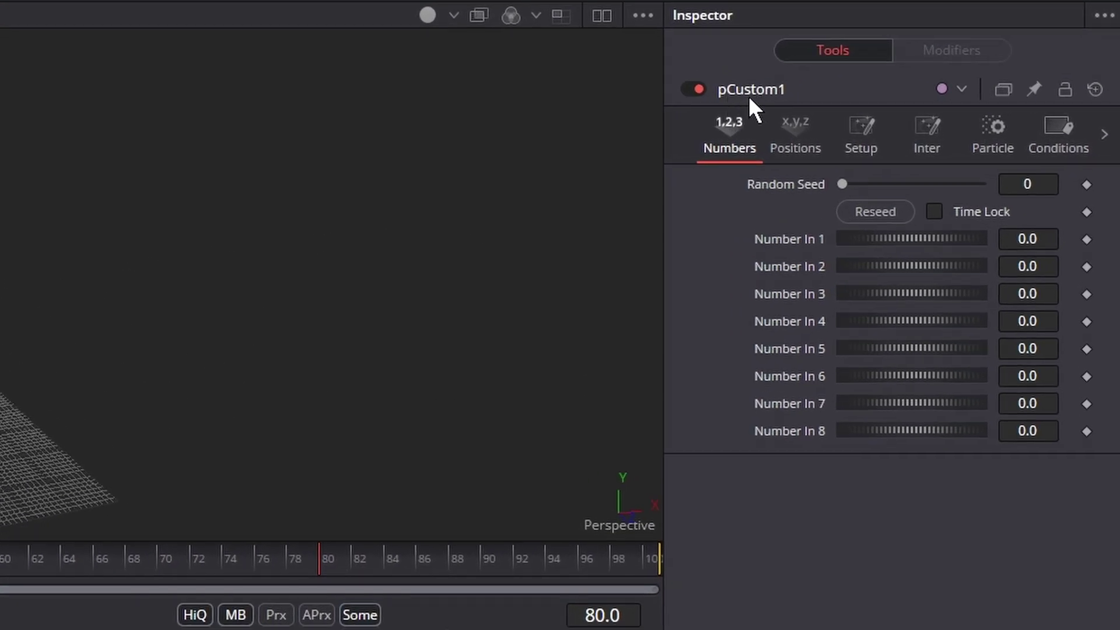
Set the particle Mass expression of pCustom1 to rand(0,100)/100
{"action": "left_click", "coordinate": [995, 150]}
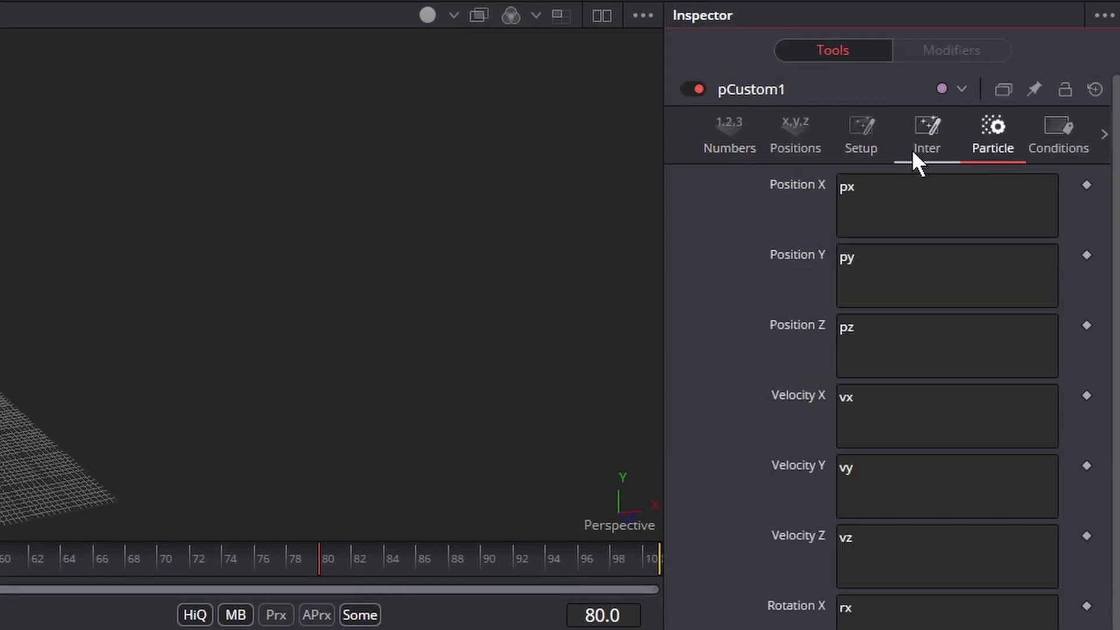
{"action": "scroll", "coordinate": [794, 568], "scroll_direction": "down", "scroll_amount": 8}
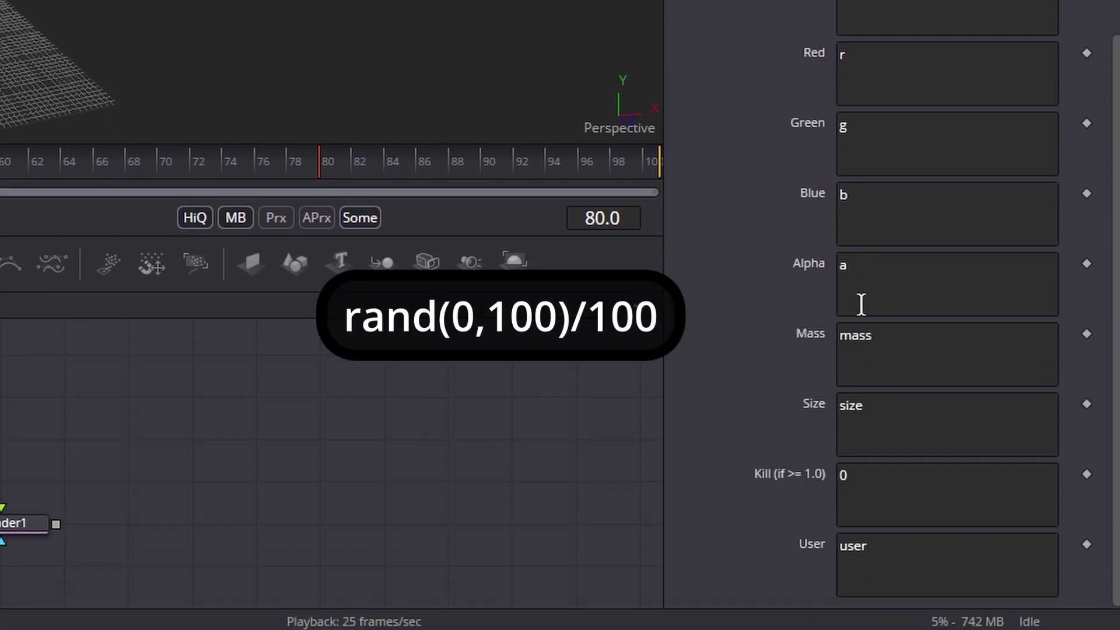
{"action": "left_click", "coordinate": [893, 332]}
{"action": "left_click_drag", "start_coordinate": [892, 332], "coordinate": [821, 336]}
{"action": "type", "text": "rand(0,100)/100"}
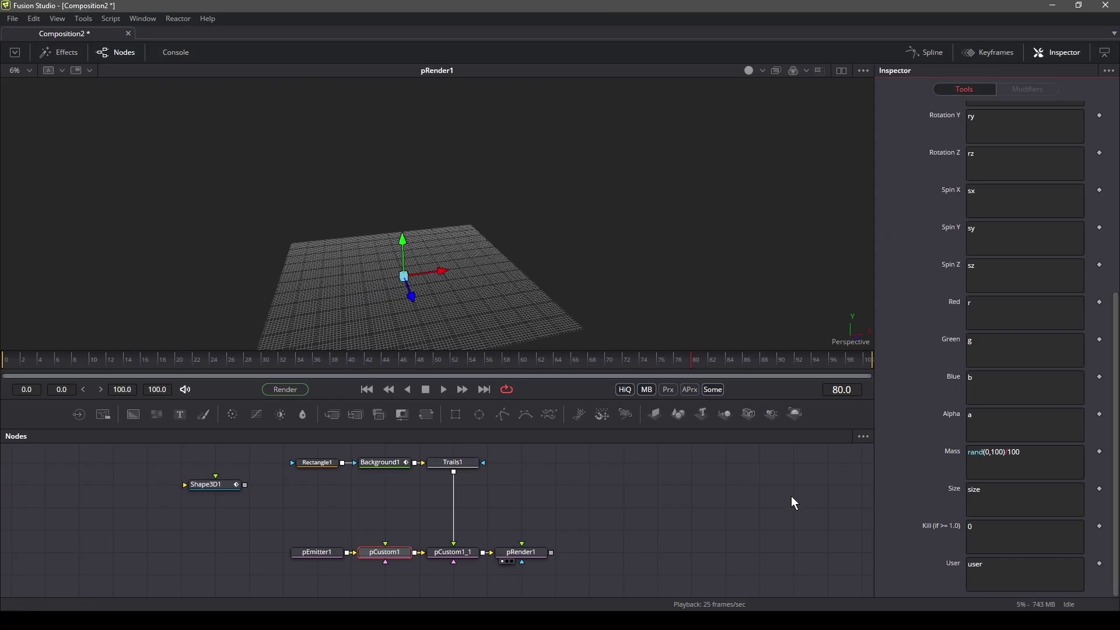
Set the particle Position X expression of pCustom1_1 to getr1d(age,mass)
{"action": "left_click", "coordinate": [467, 556]}
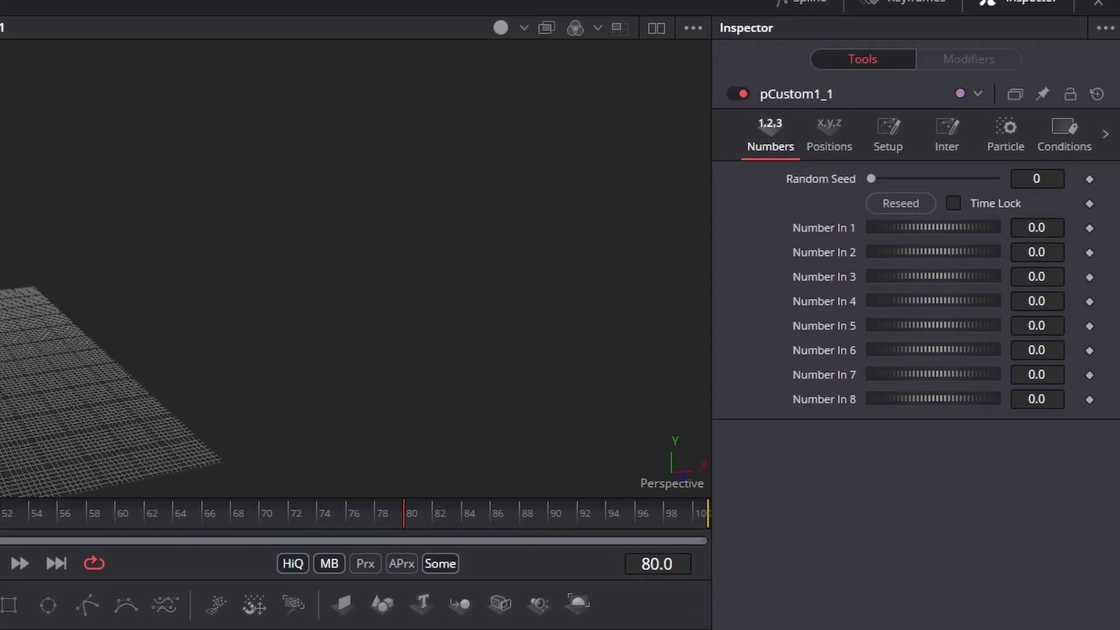
{"action": "left_click", "coordinate": [987, 123]}
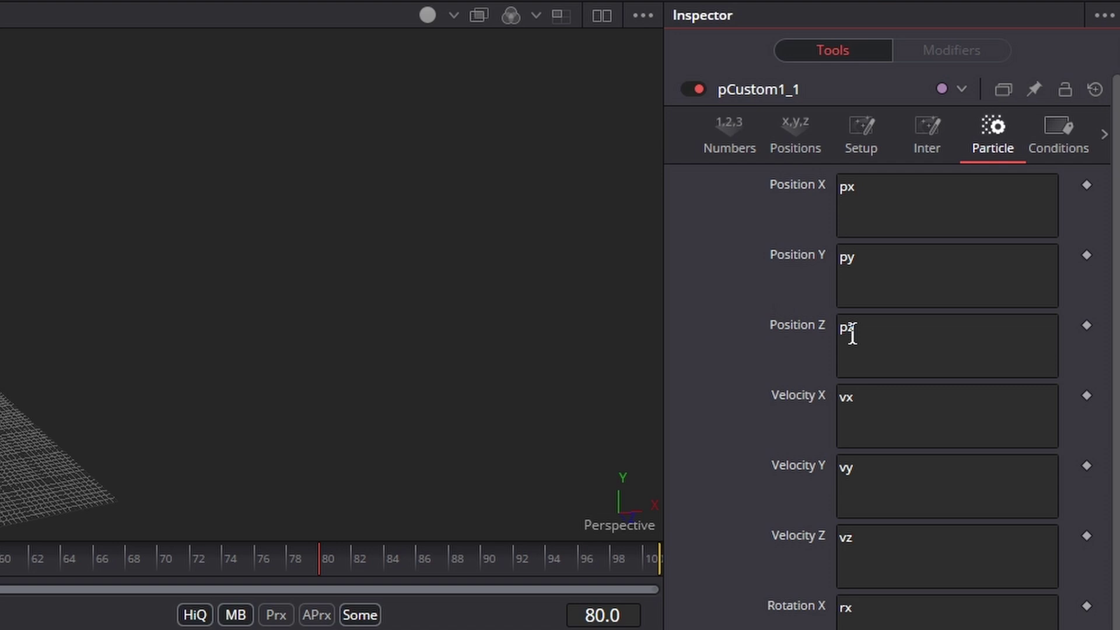
{"action": "double_click", "coordinate": [867, 188]}
{"action": "type", "text": "get"}
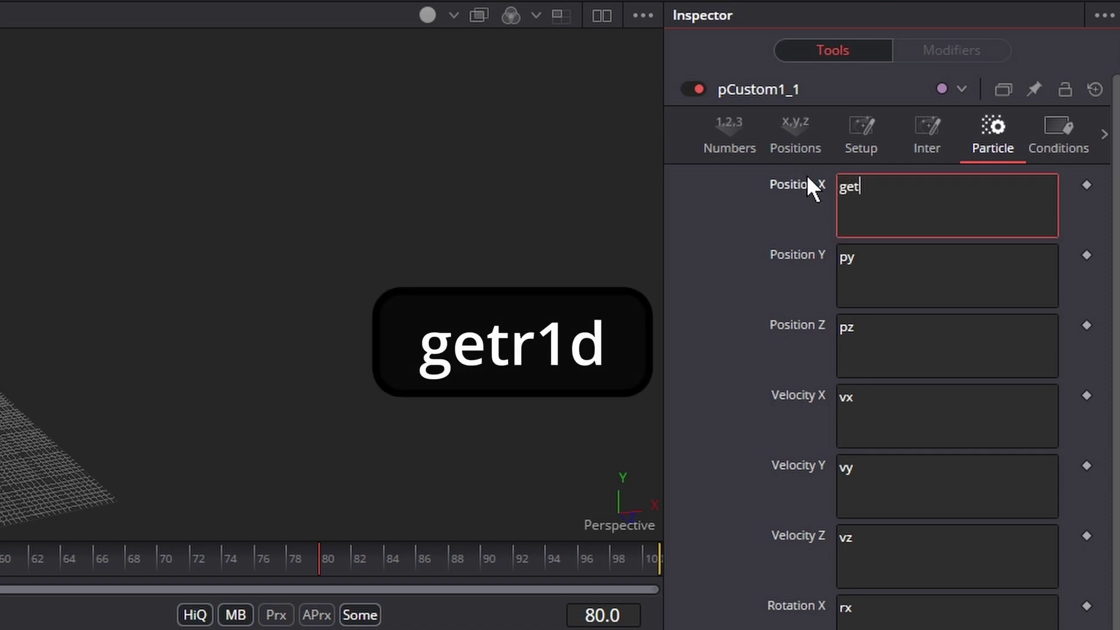
{"action": "type", "text": "r1d"}
{"action": "key", "text": "Left"}
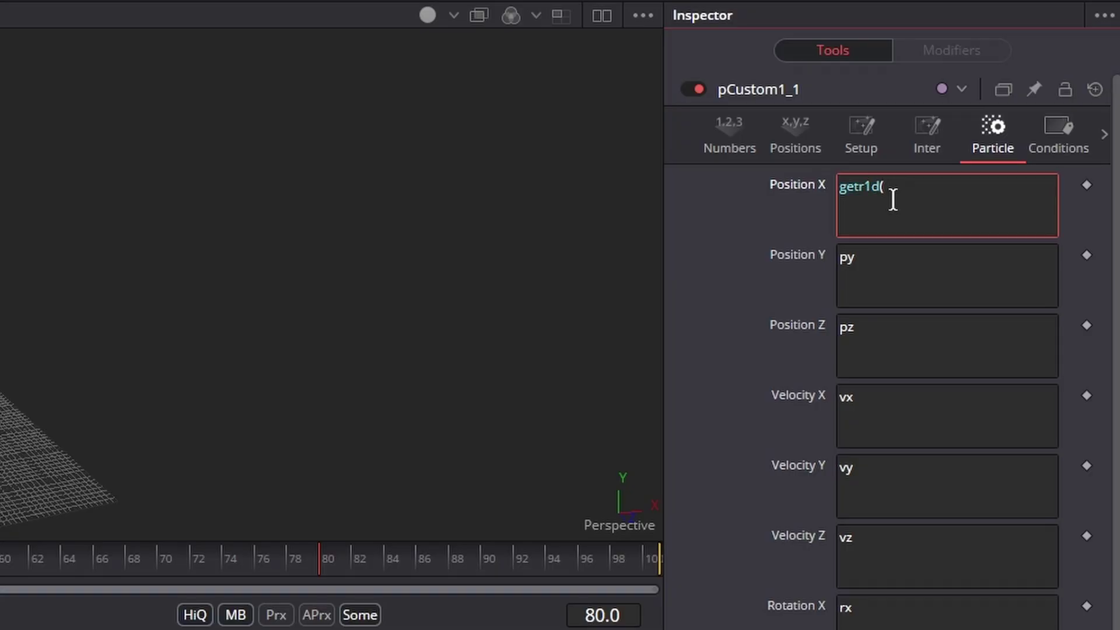
{"action": "type", "text": "age,mass"}
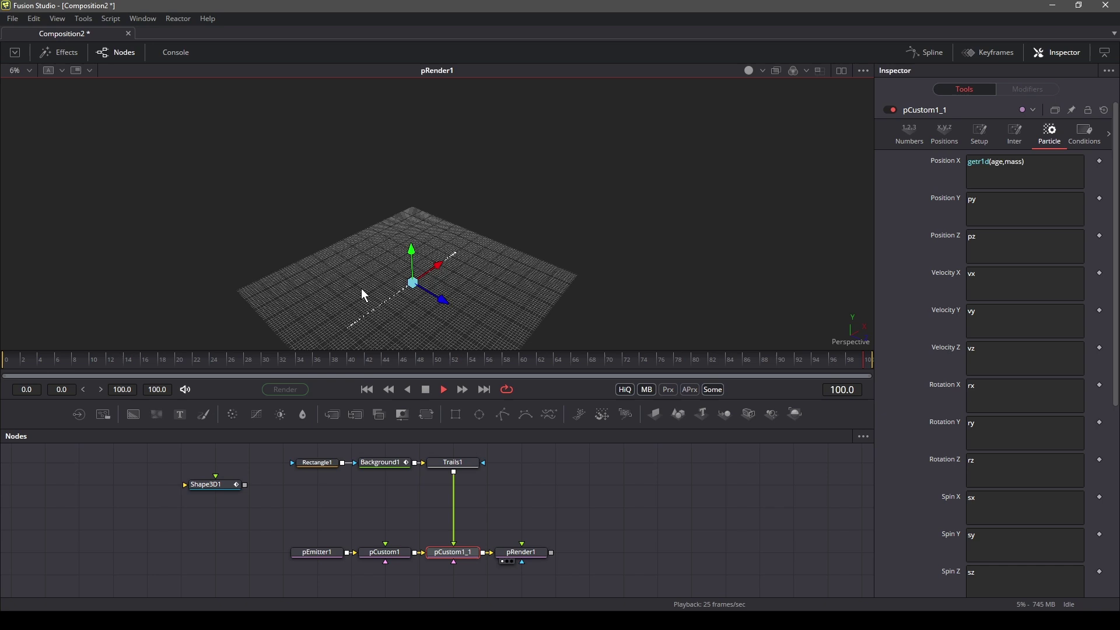
Stop playback and copy the Position X expression of pCustom1_1 into Position Y and Position Z, replacing their contents
{"action": "left_click", "coordinate": [427, 390]}
{"action": "left_click", "coordinate": [1040, 166]}
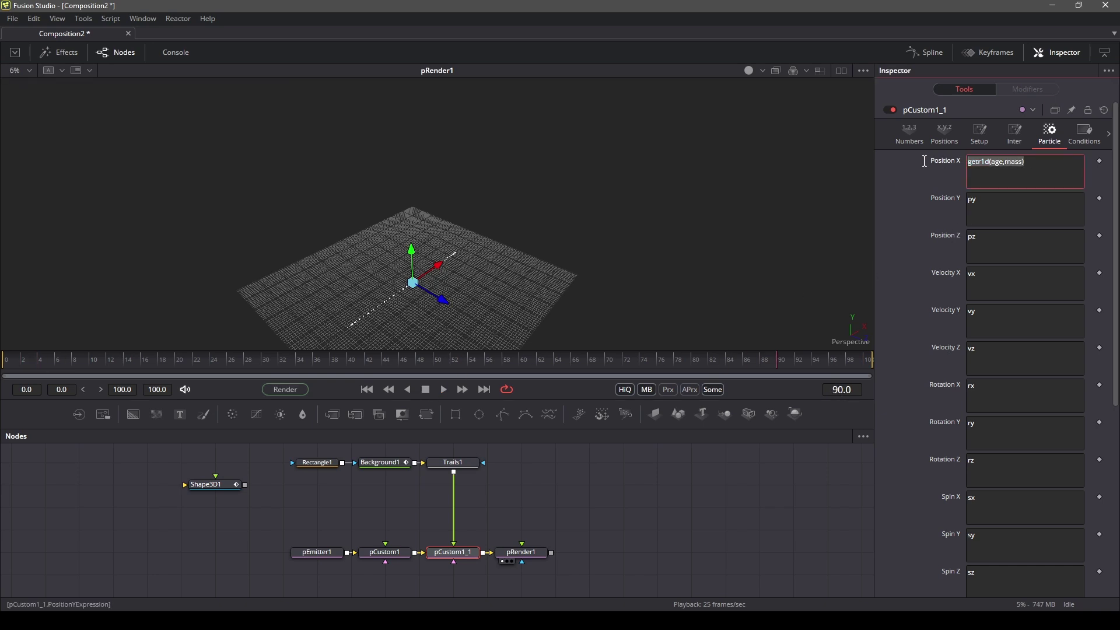
{"action": "key", "text": "Tab"}
{"action": "type", "text": "getr1d(age,mass)"}
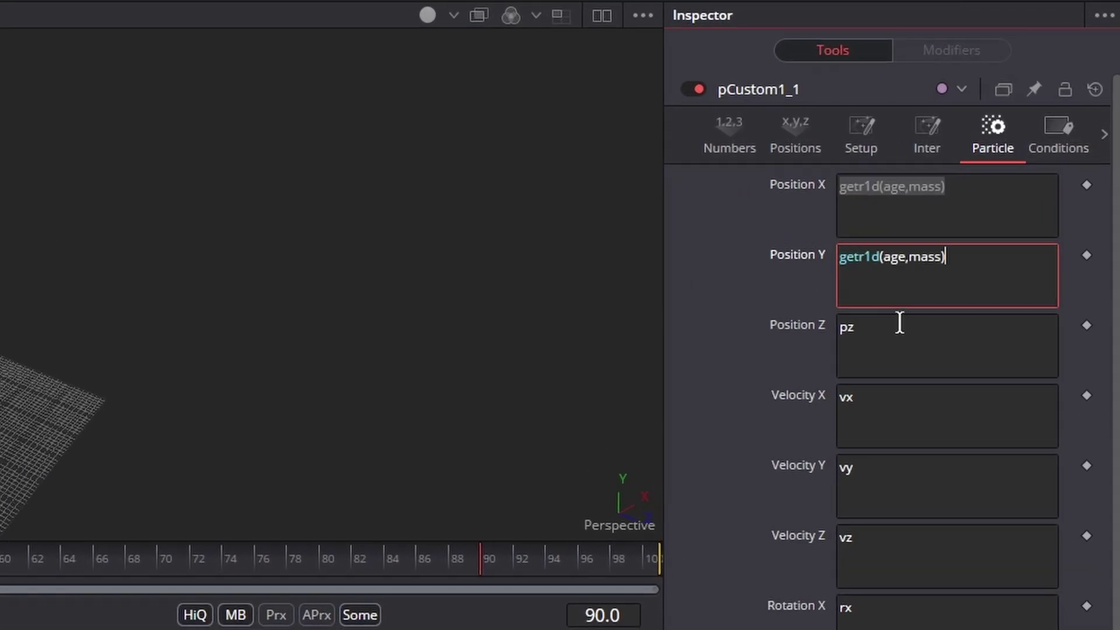
{"action": "left_click", "coordinate": [900, 324]}
{"action": "type", "text": "getr1d(age,mass)"}
{"action": "left_click_drag", "start_coordinate": [980, 327], "coordinate": [828, 330]}
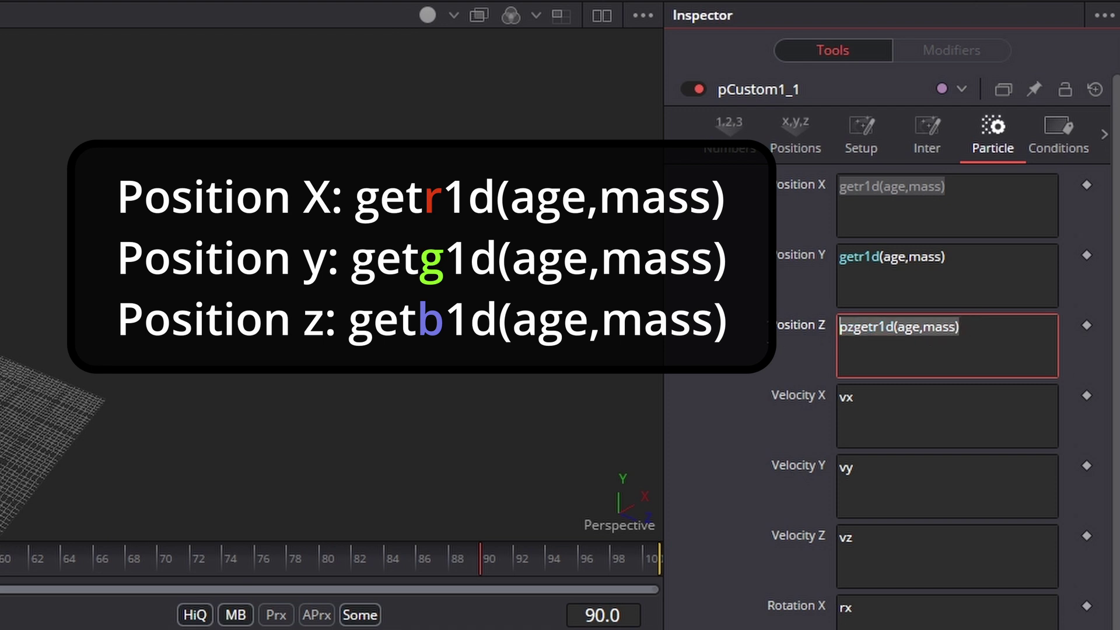
{"action": "type", "text": "getr1d(age,mass)"}
Change the copied functions to getg1d in Position Y and getb1d in Position Z
{"action": "left_click", "coordinate": [878, 273]}
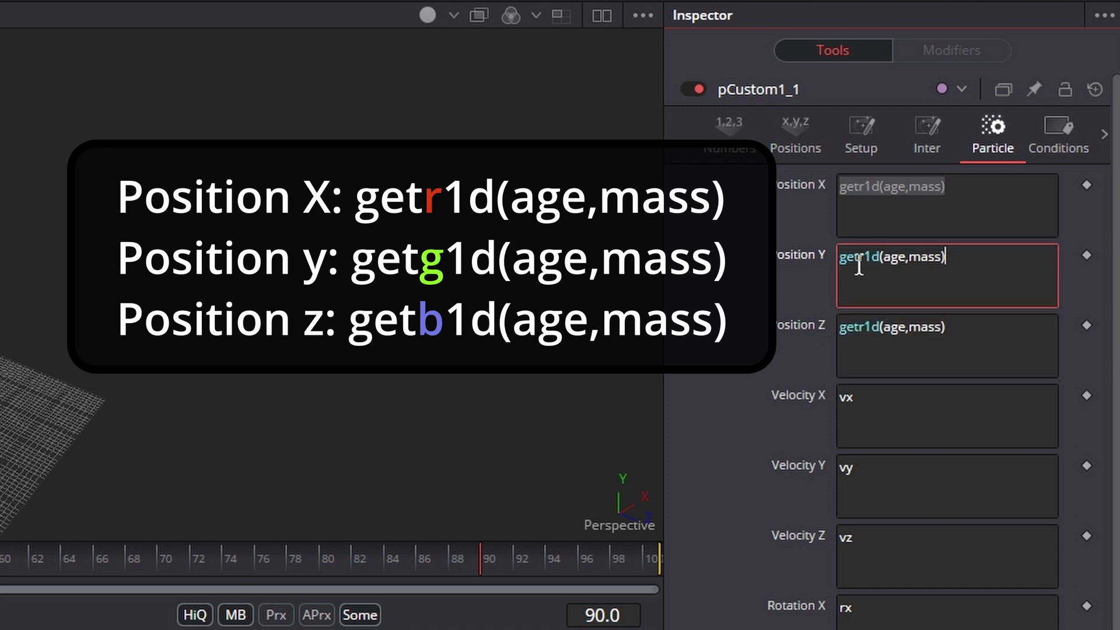
{"action": "key", "text": "BackSpace"}
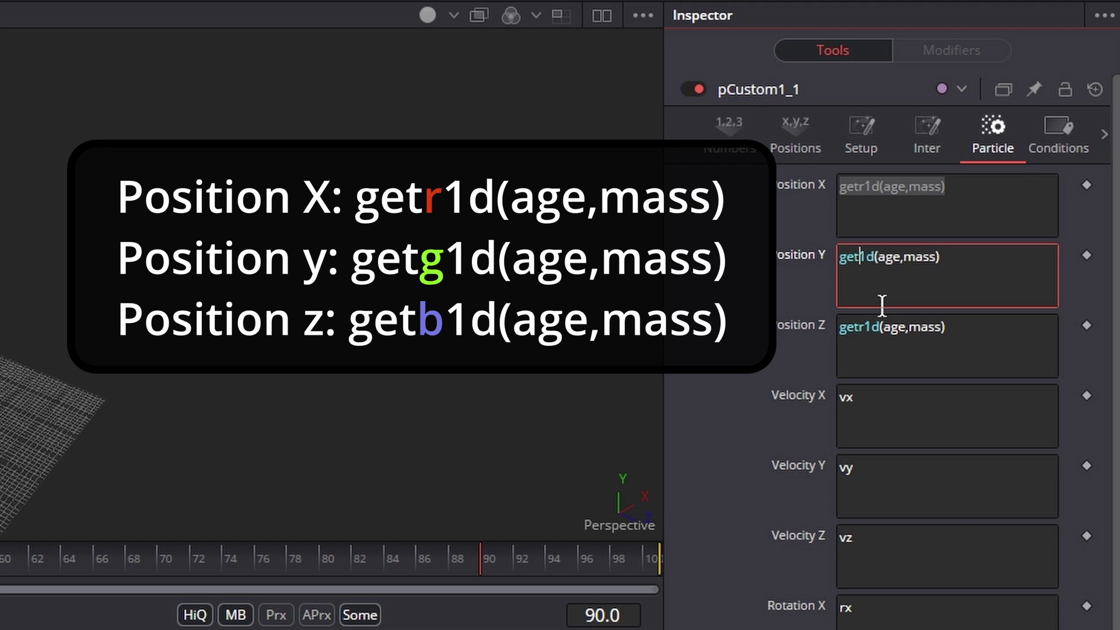
{"action": "type", "text": "g"}
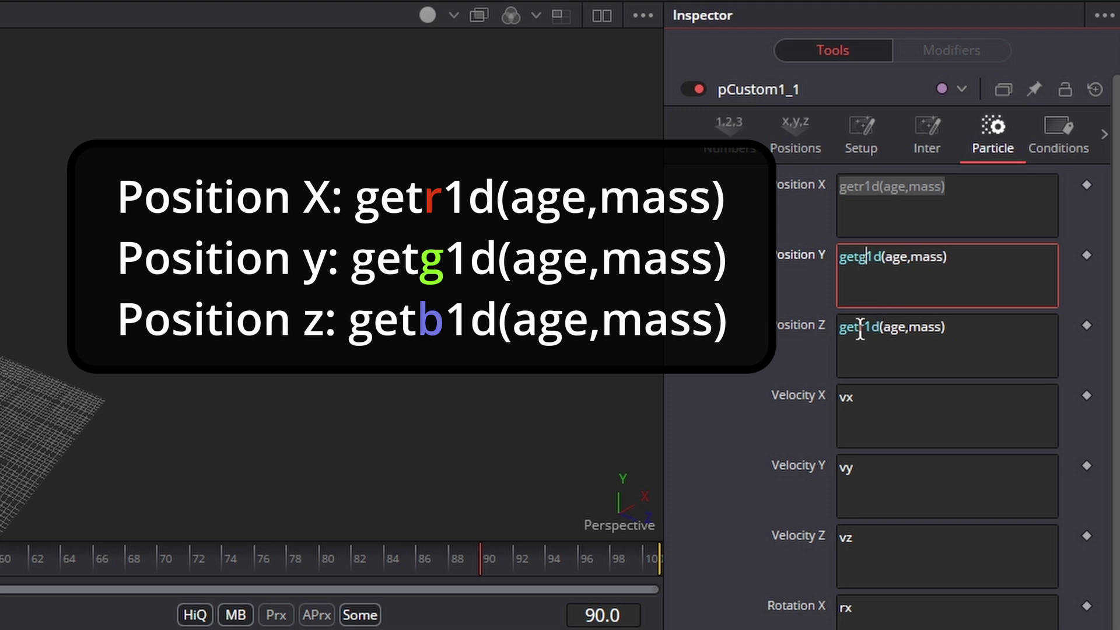
{"action": "left_click", "coordinate": [866, 328]}
{"action": "key", "text": "BackSpace"}
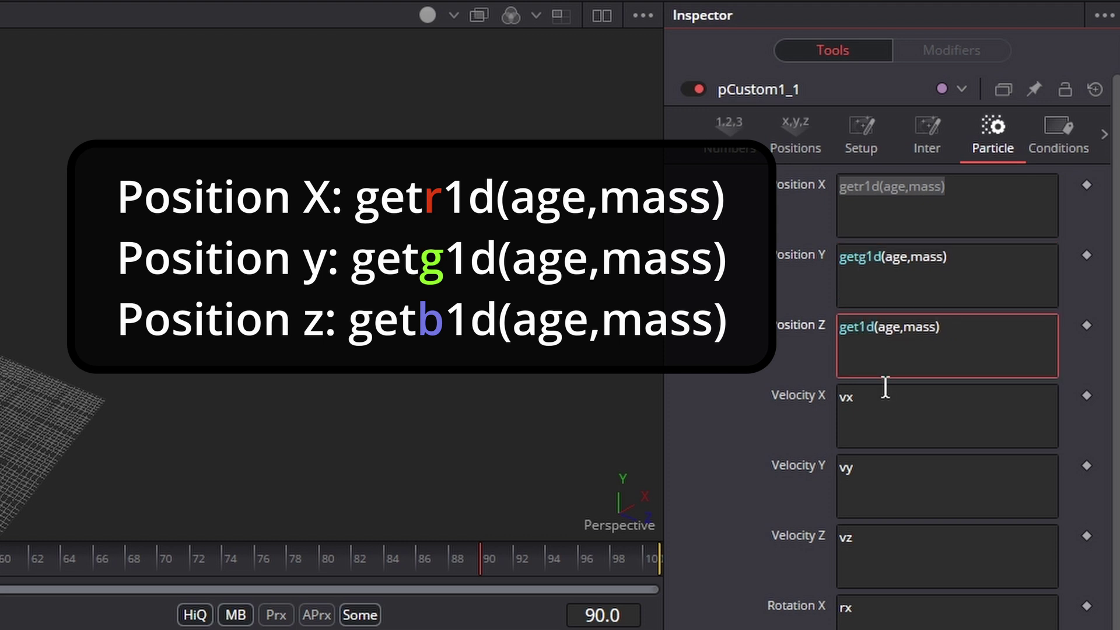
{"action": "type", "text": "b"}
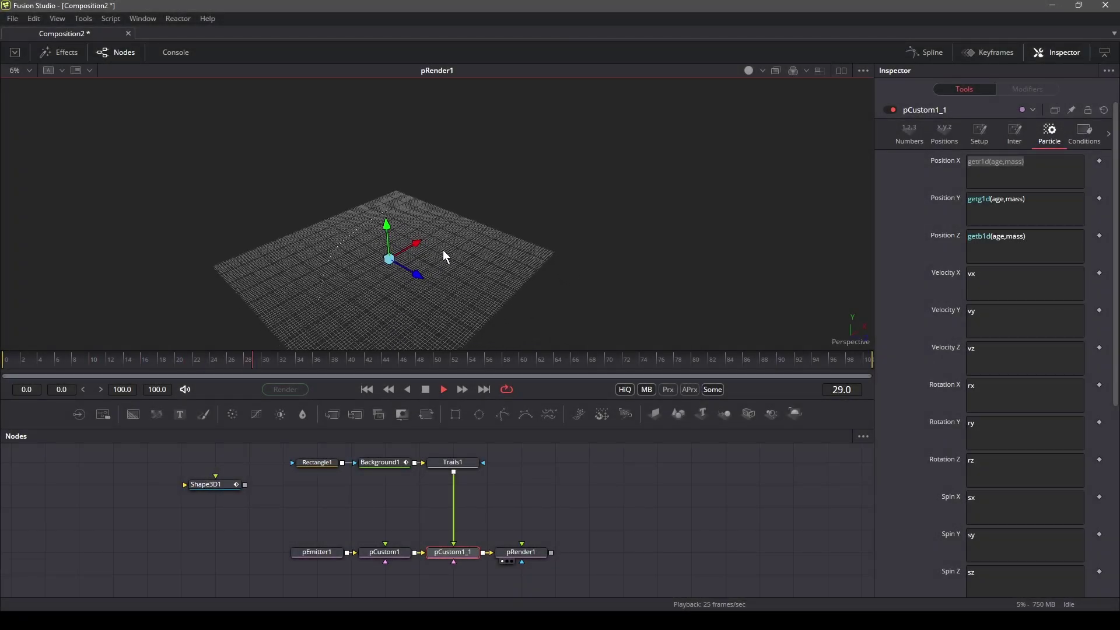
Append +rands(-1,1,id) to the Position X expression of pCustom1_1
{"action": "mouse_move", "coordinate": [442, 250]}
{"action": "left_mouse_down"}
{"action": "mouse_move", "coordinate": [418, 266]}
{"action": "mouse_move", "coordinate": [446, 208]}
{"action": "mouse_move", "coordinate": [590, 223]}
{"action": "mouse_move", "coordinate": [385, 255]}
{"action": "mouse_move", "coordinate": [461, 252]}
{"action": "left_mouse_up"}
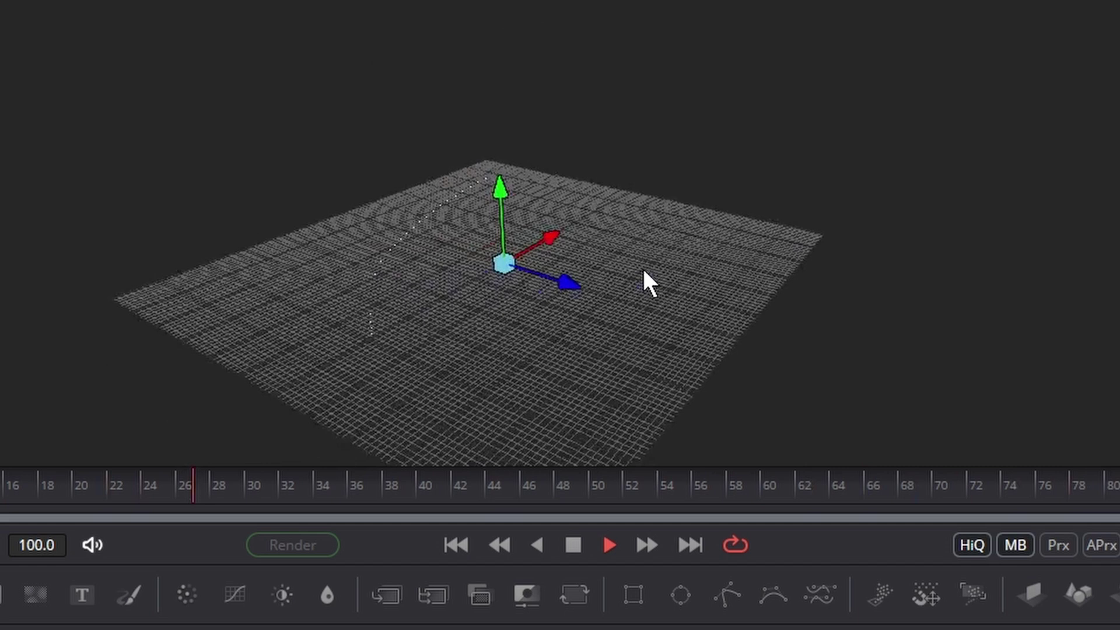
{"action": "left_click_drag", "start_coordinate": [644, 270], "coordinate": [680, 275]}
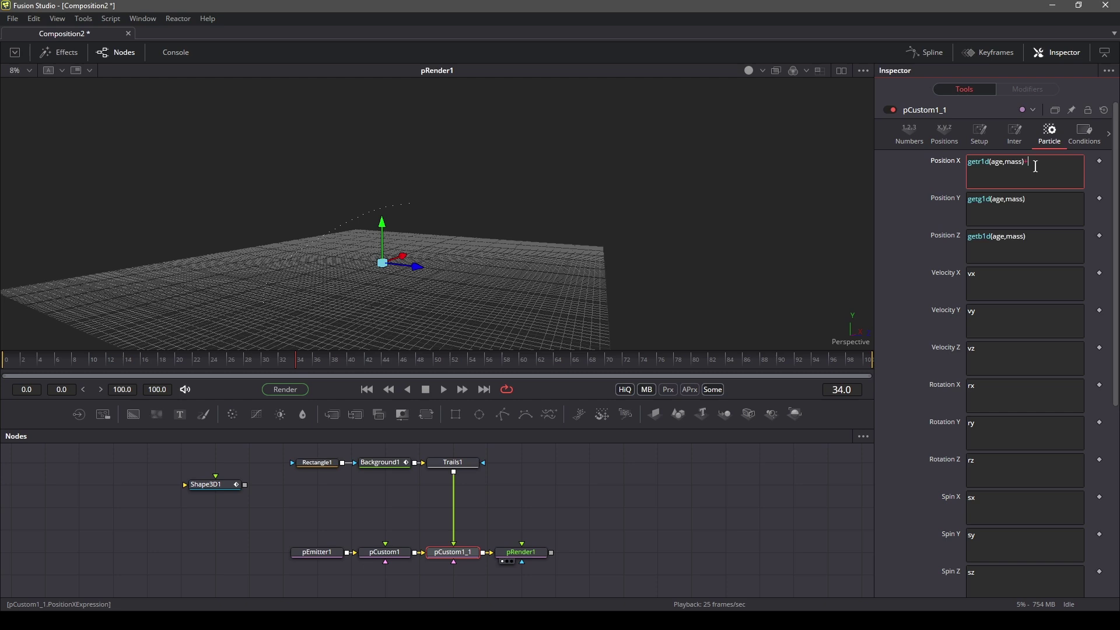
{"action": "type", "text": "+rand"}
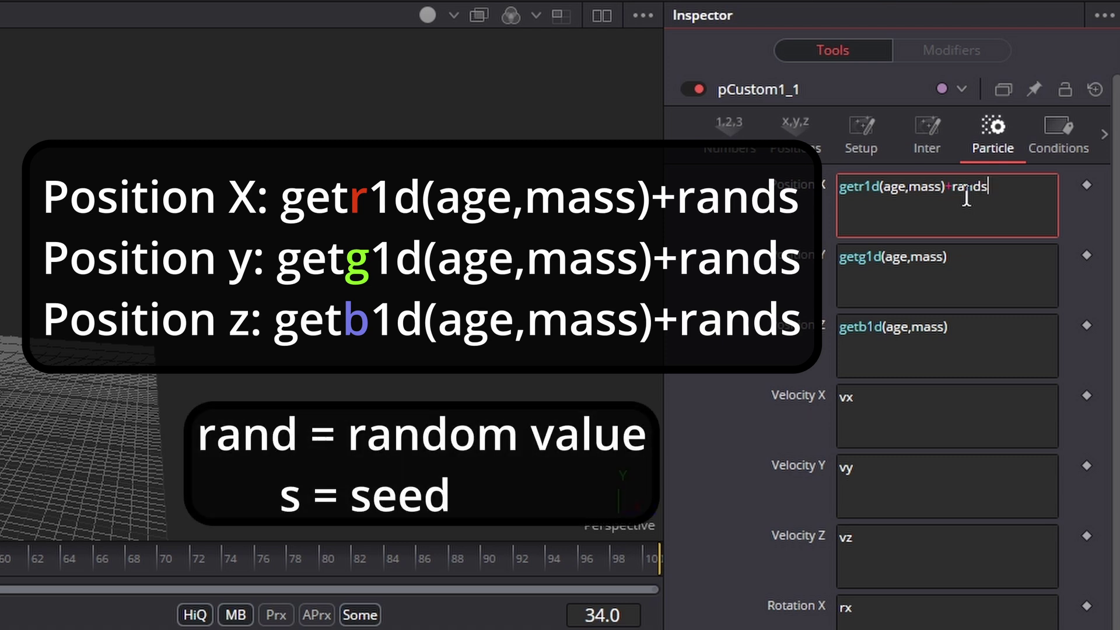
{"action": "type", "text": "s(-1,1,id"}
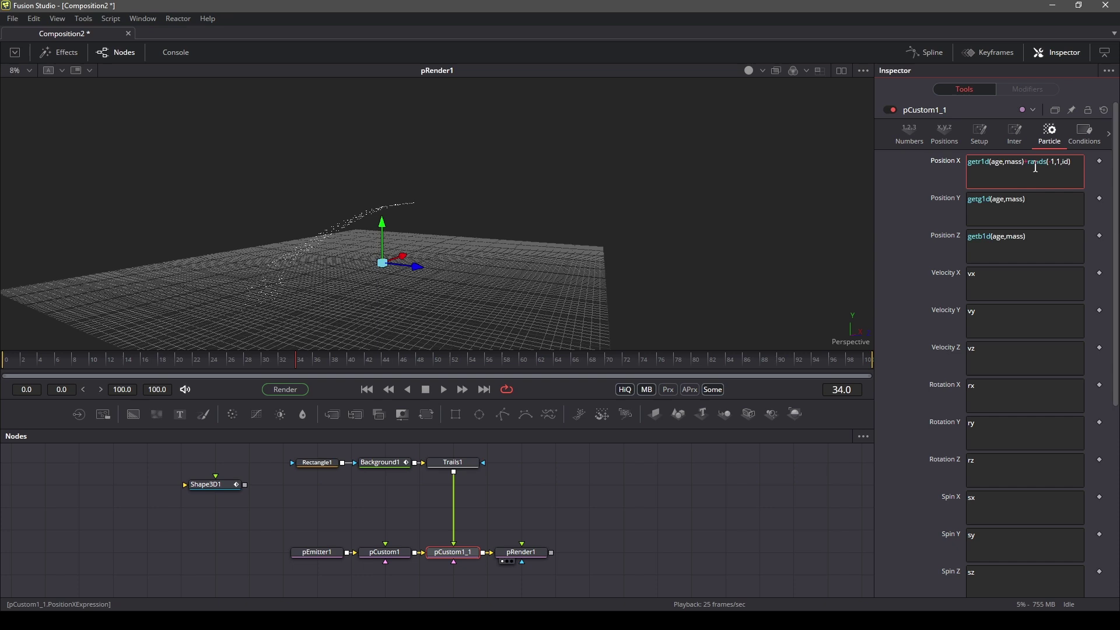
Append the +rands(-1,1,id) term from Position X to the Position Y and Position Z expressions
{"action": "left_click_drag", "start_coordinate": [1045, 169], "coordinate": [1095, 175]}
{"action": "key", "text": "ctrl+c"}
{"action": "left_click", "coordinate": [1050, 207]}
{"action": "key", "text": "ctrl+v"}
{"action": "left_click", "coordinate": [1050, 242]}
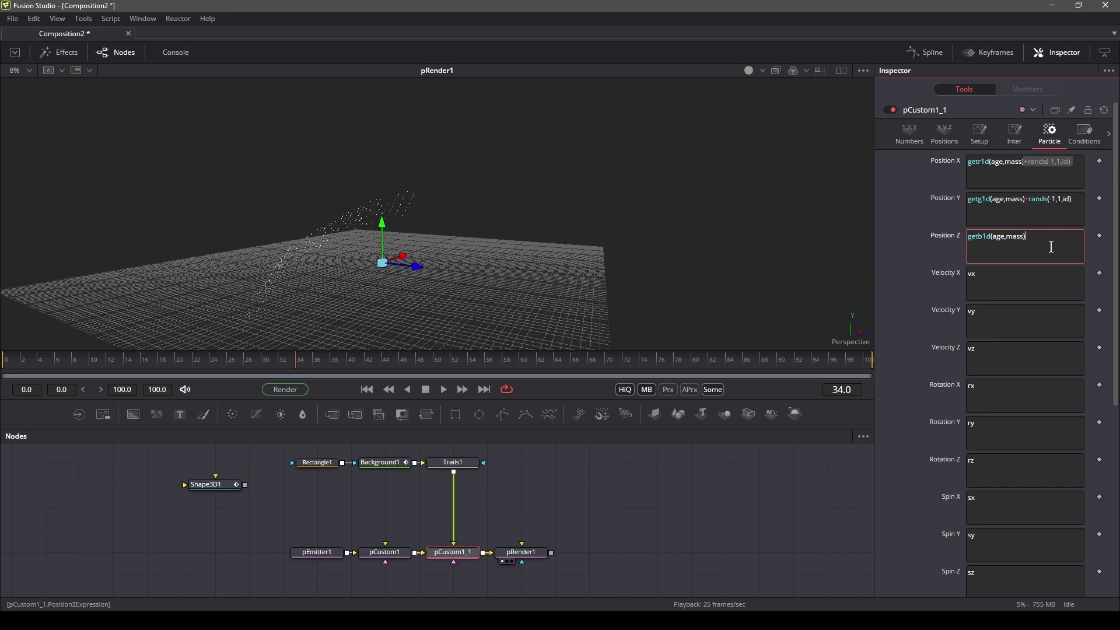
{"action": "key", "text": "ctrl+v"}
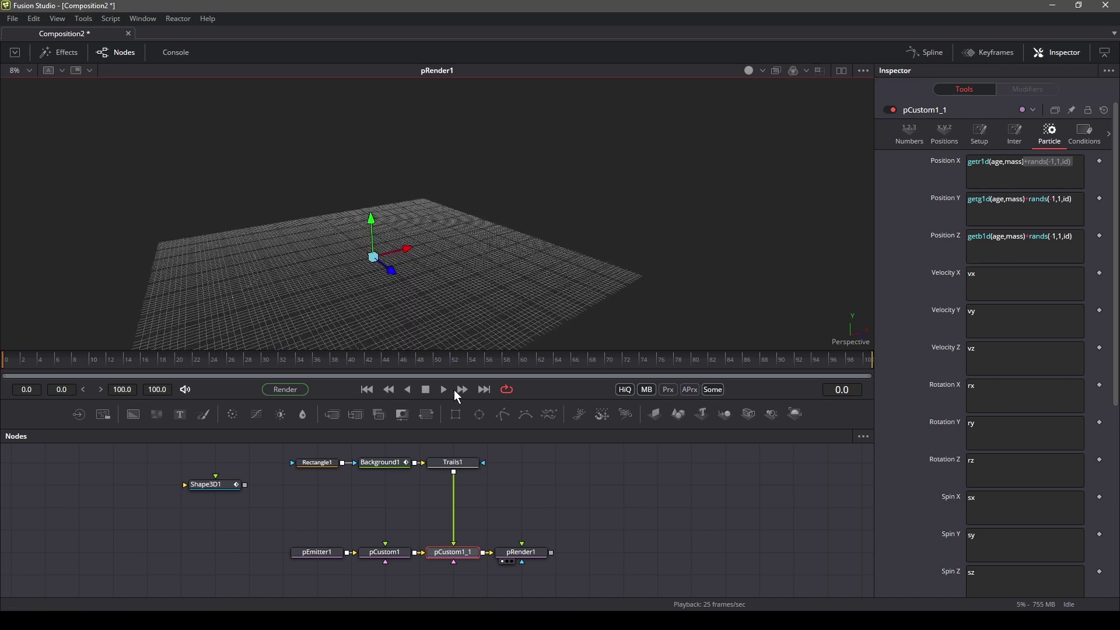
Play pRender1 and examine how the randomised particles spread along the path from another angle
{"action": "left_click", "coordinate": [444, 389]}
{"action": "left_click_drag", "start_coordinate": [442, 240], "coordinate": [404, 314]}
{"action": "key", "text": "space"}
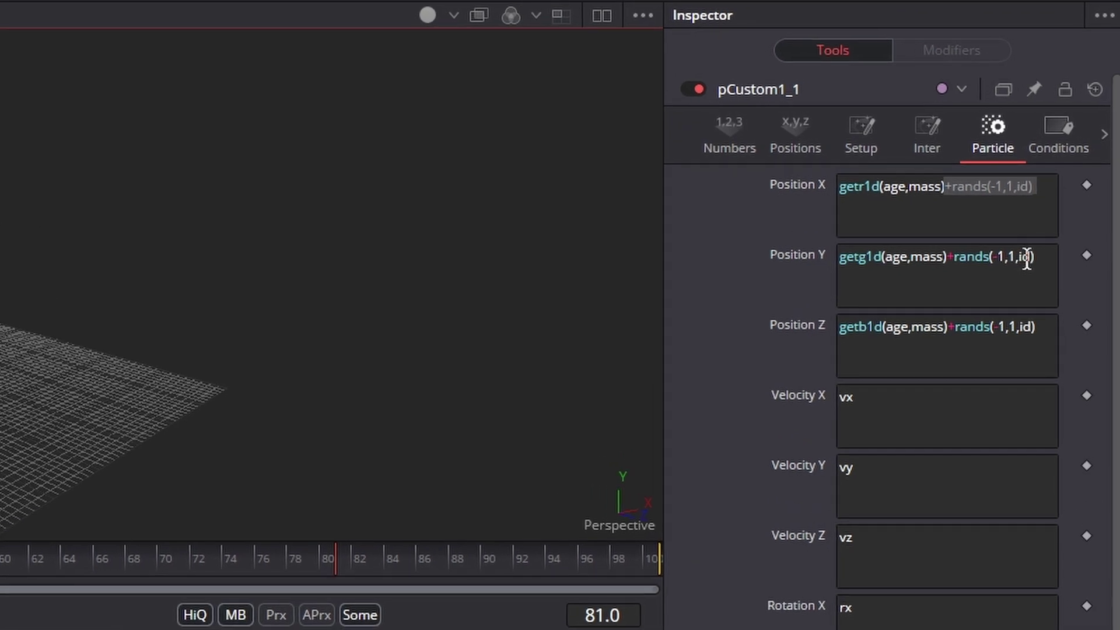
Change the random seed to id+1 in the Position Y expression and id+2 in the Position Z expression
{"action": "left_click", "coordinate": [1026, 258]}
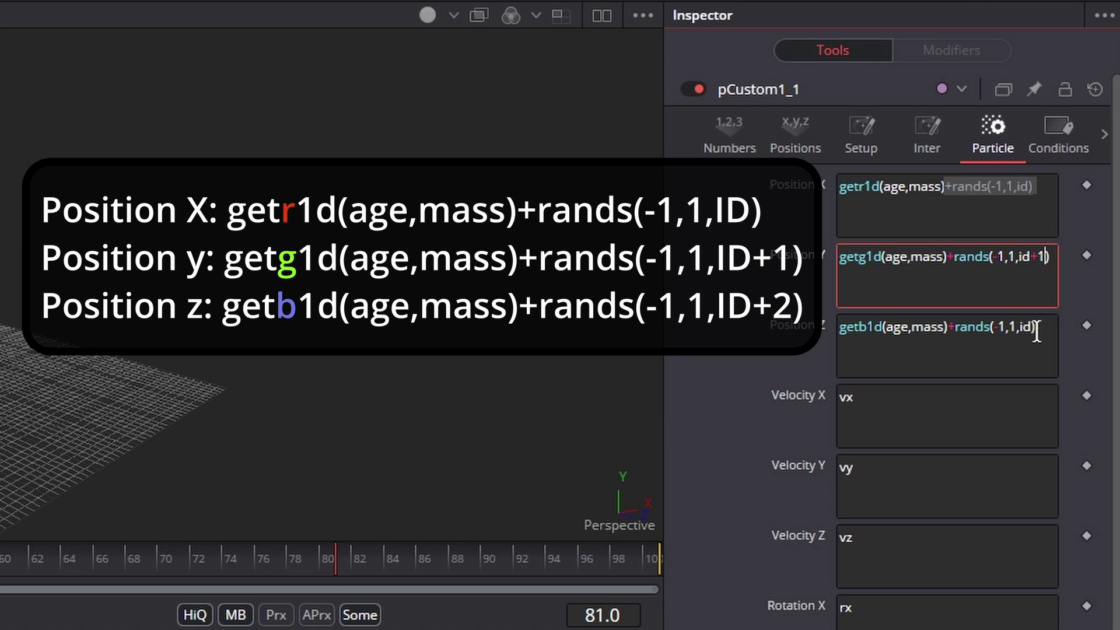
{"action": "left_click", "coordinate": [1047, 354]}
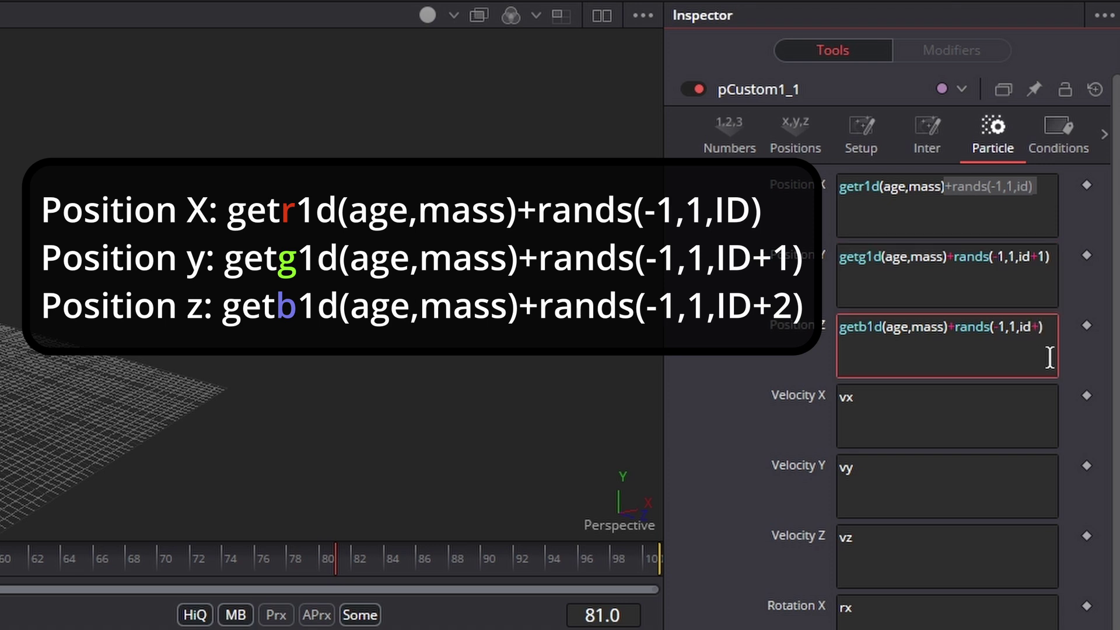
{"action": "type", "text": "2"}
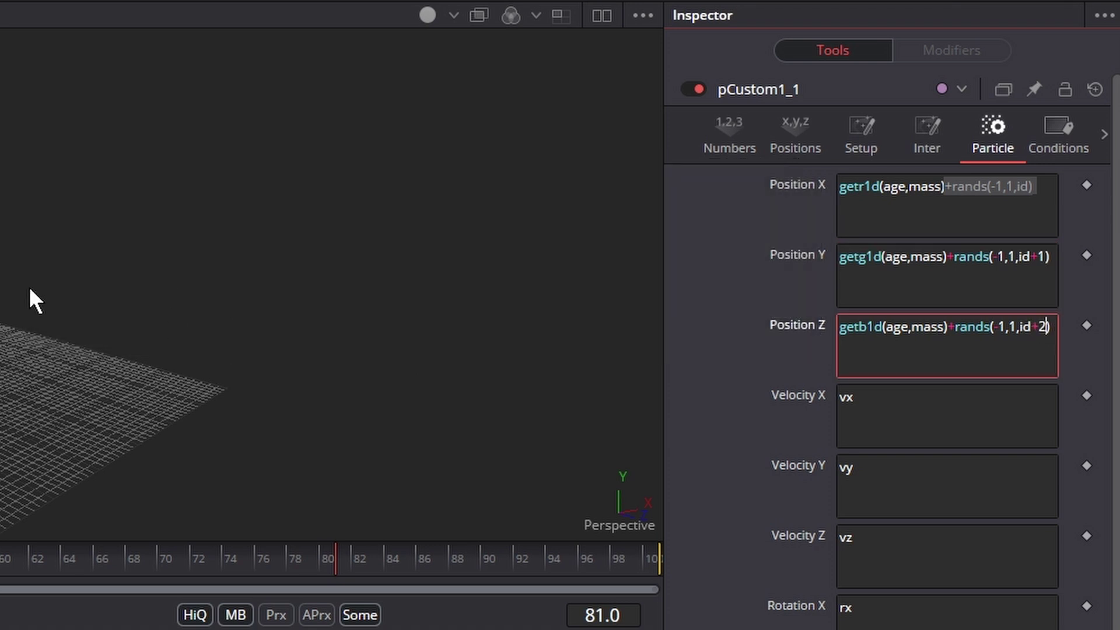
Play pRender1 with the separate axis seeds, examine the particle spread around the path, and stop playback
{"action": "left_click", "coordinate": [465, 411]}
{"action": "left_click_drag", "start_coordinate": [594, 309], "coordinate": [517, 371]}
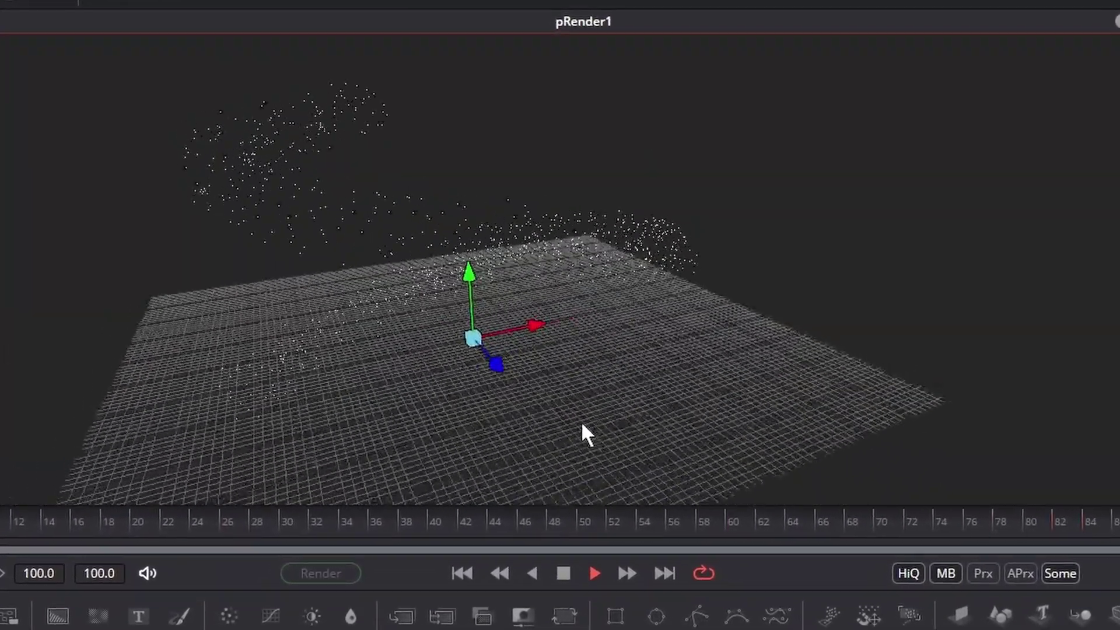
{"action": "left_click_drag", "start_coordinate": [582, 425], "coordinate": [583, 468]}
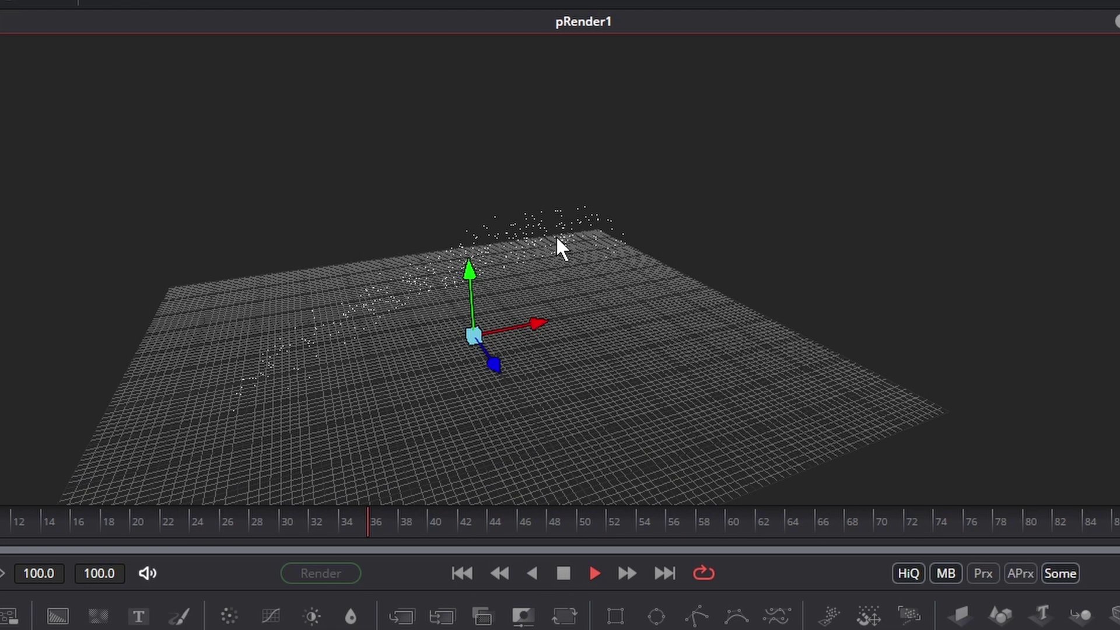
{"action": "left_click", "coordinate": [564, 574]}
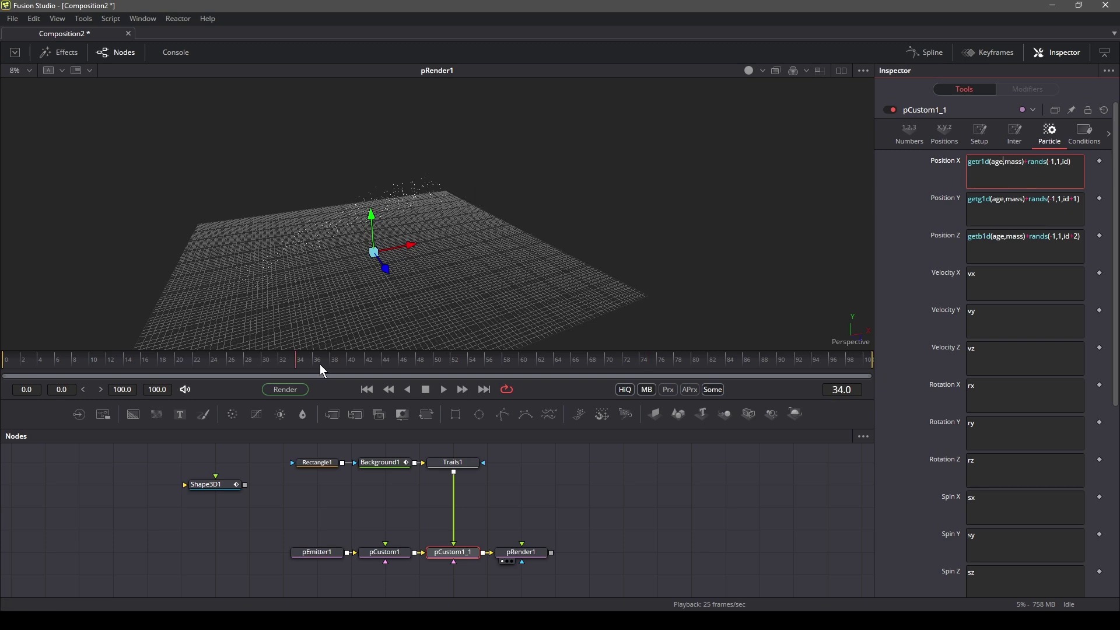
Try out the Number In 1 value of pCustom1_1 and reset it to 0
{"action": "mouse_move", "coordinate": [320, 364]}
{"action": "left_mouse_down"}
{"action": "mouse_move", "coordinate": [190, 358]}
{"action": "mouse_move", "coordinate": [313, 359]}
{"action": "left_mouse_up"}
{"action": "left_click", "coordinate": [905, 134]}
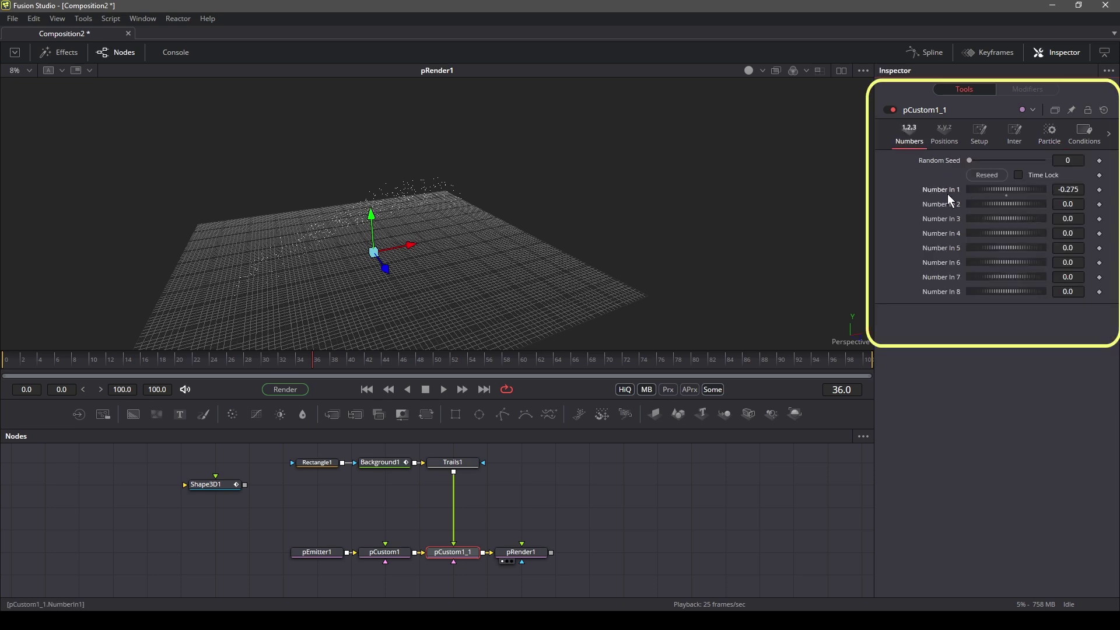
{"action": "double_click", "coordinate": [1004, 195]}
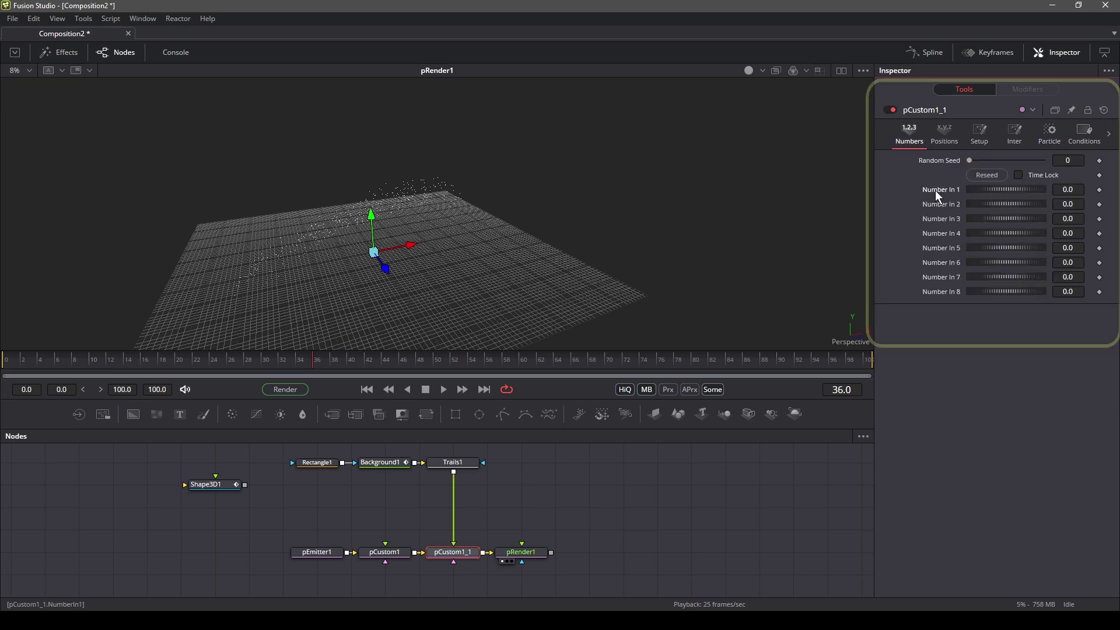
Change age to age+n1 in the Position X, Y and Z expressions of pCustom1_1
{"action": "left_click", "coordinate": [1050, 134]}
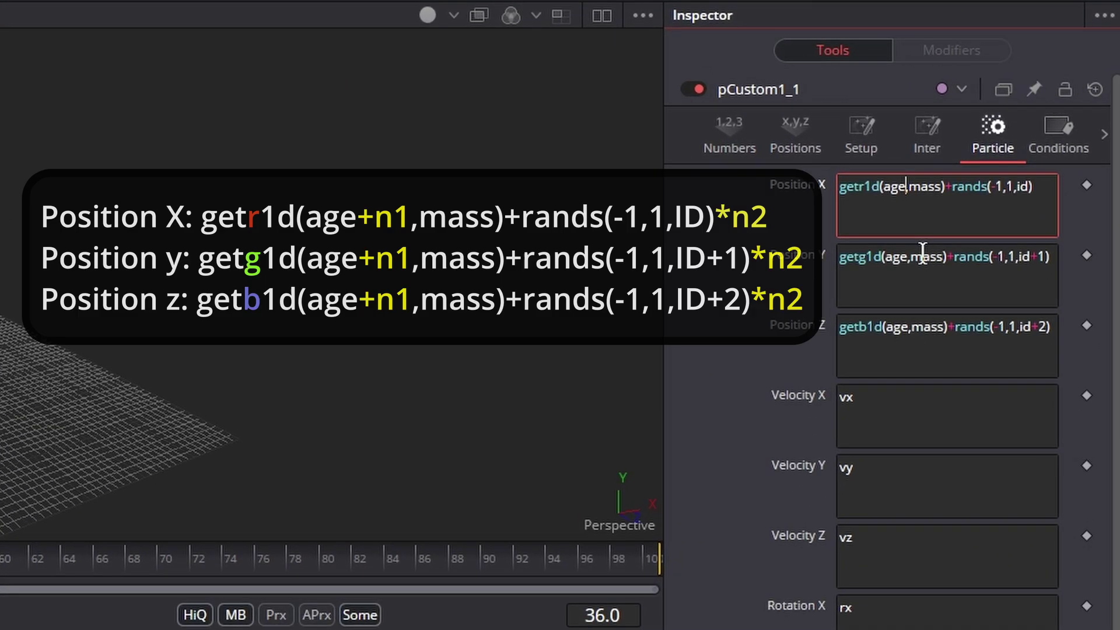
{"action": "type", "text": "+n1"}
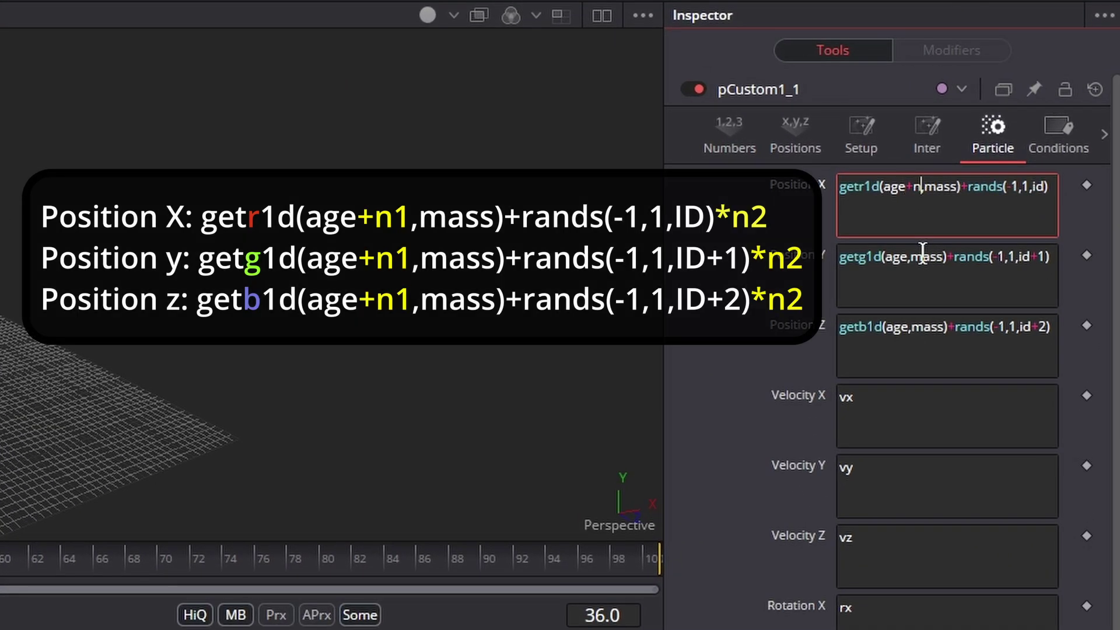
{"action": "left_click", "coordinate": [908, 257]}
{"action": "type", "text": "+n1"}
{"action": "left_click", "coordinate": [909, 329]}
{"action": "type", "text": "+n1"}
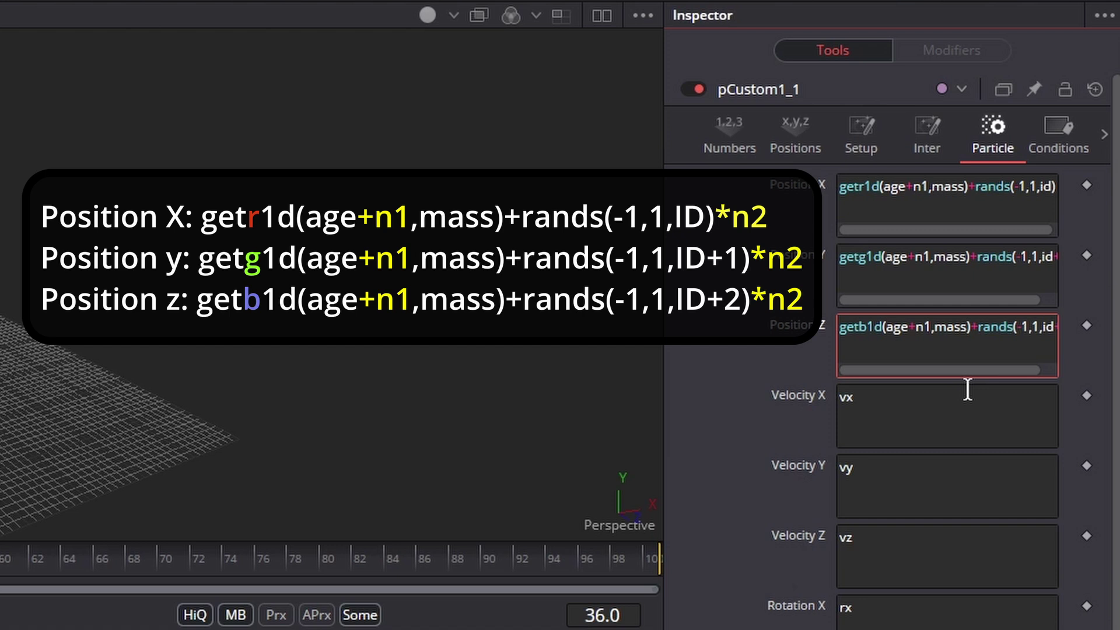
Multiply the rands term by n2 in the Position X, Y and Z expressions of pCustom1_1
{"action": "left_click_drag", "start_coordinate": [969, 370], "coordinate": [1050, 370]}
{"action": "left_click", "coordinate": [1053, 257]}
{"action": "left_click", "coordinate": [1055, 186]}
{"action": "type", "text": "*n2"}
{"action": "key", "text": "Tab"}
{"action": "type", "text": "*n2"}
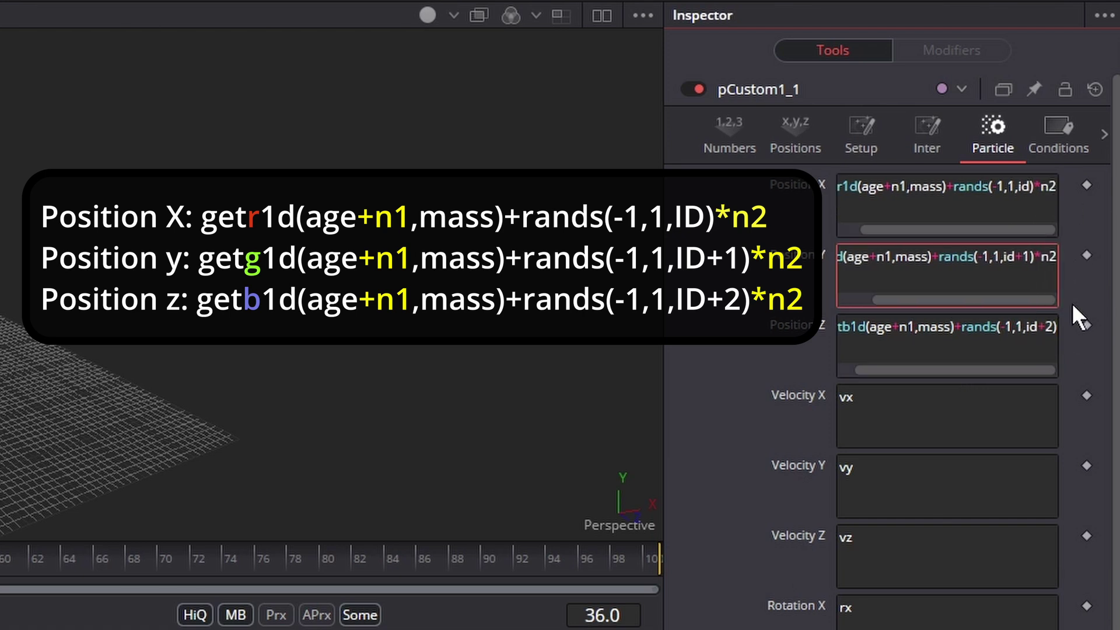
{"action": "key", "text": "Tab"}
{"action": "type", "text": "*n2"}
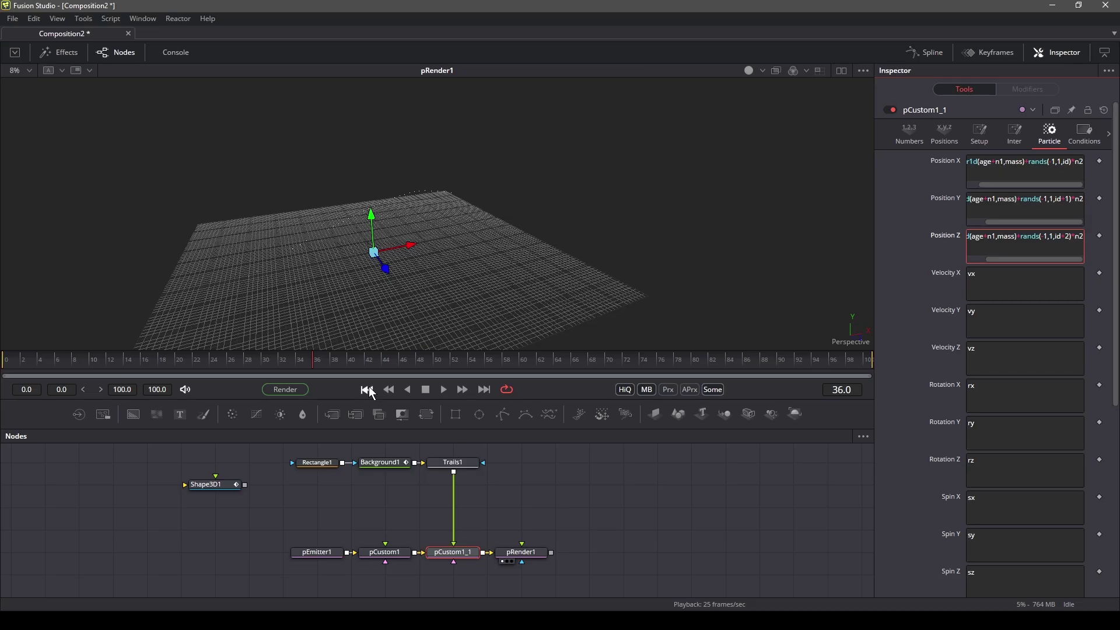
Play and stop pRender1, and examine the particle path with the n1 and n2 expressions from another angle
{"action": "left_click", "coordinate": [446, 391]}
{"action": "left_click", "coordinate": [424, 391]}
{"action": "left_click_drag", "start_coordinate": [455, 274], "coordinate": [516, 274]}
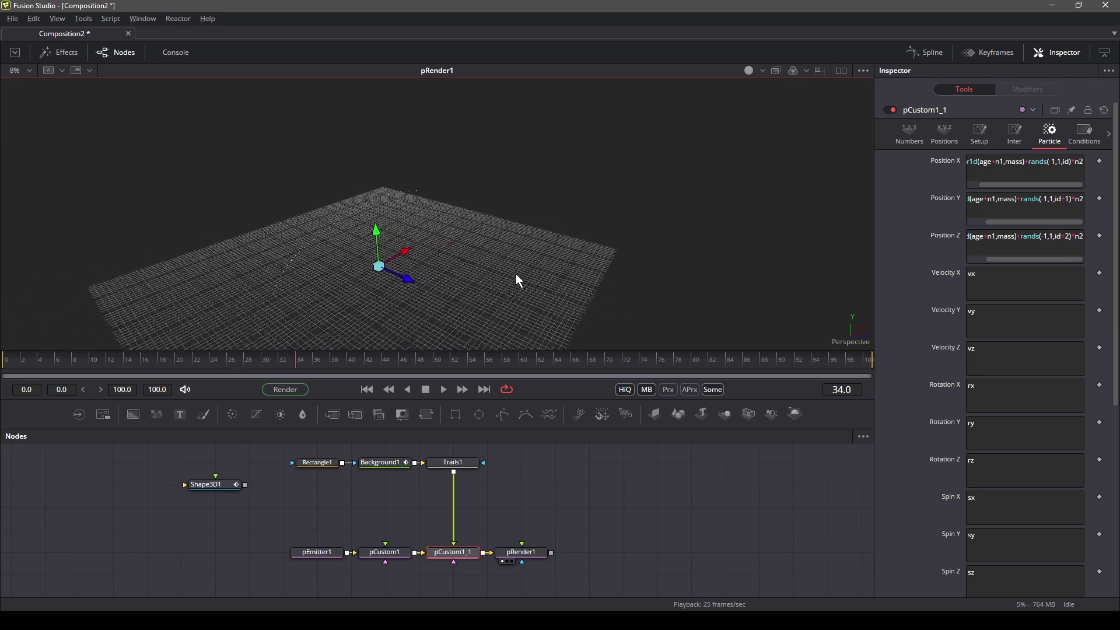
Set the Number In 2 spread value of pCustom1_1 to about 0.152
{"action": "left_click", "coordinate": [908, 135]}
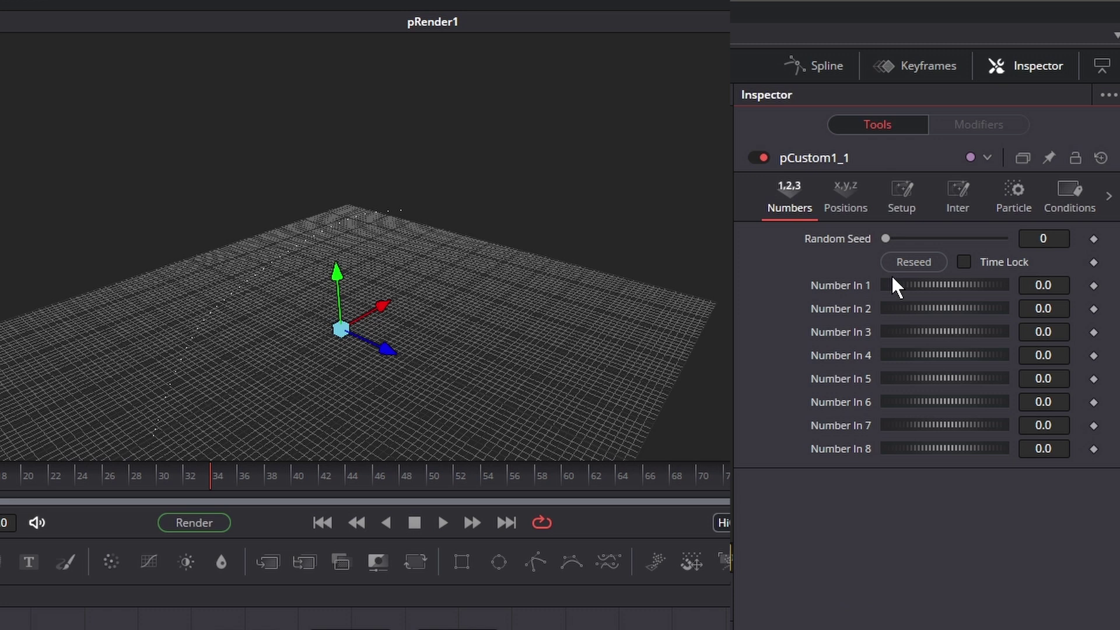
{"action": "left_click_drag", "start_coordinate": [893, 280], "coordinate": [901, 283]}
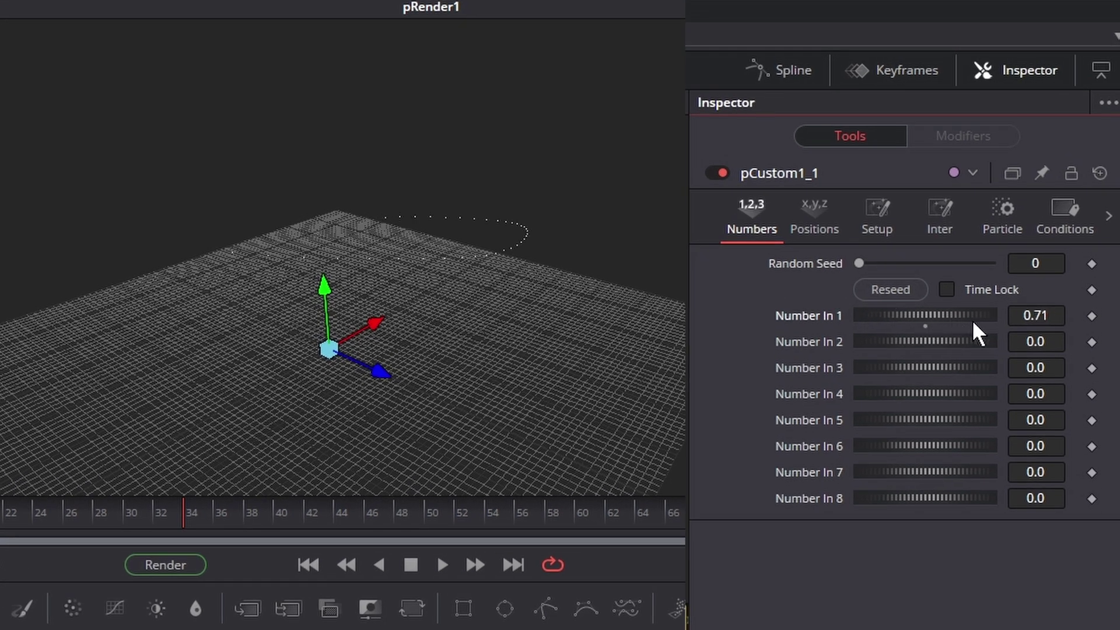
{"action": "left_click_drag", "start_coordinate": [972, 320], "coordinate": [923, 349]}
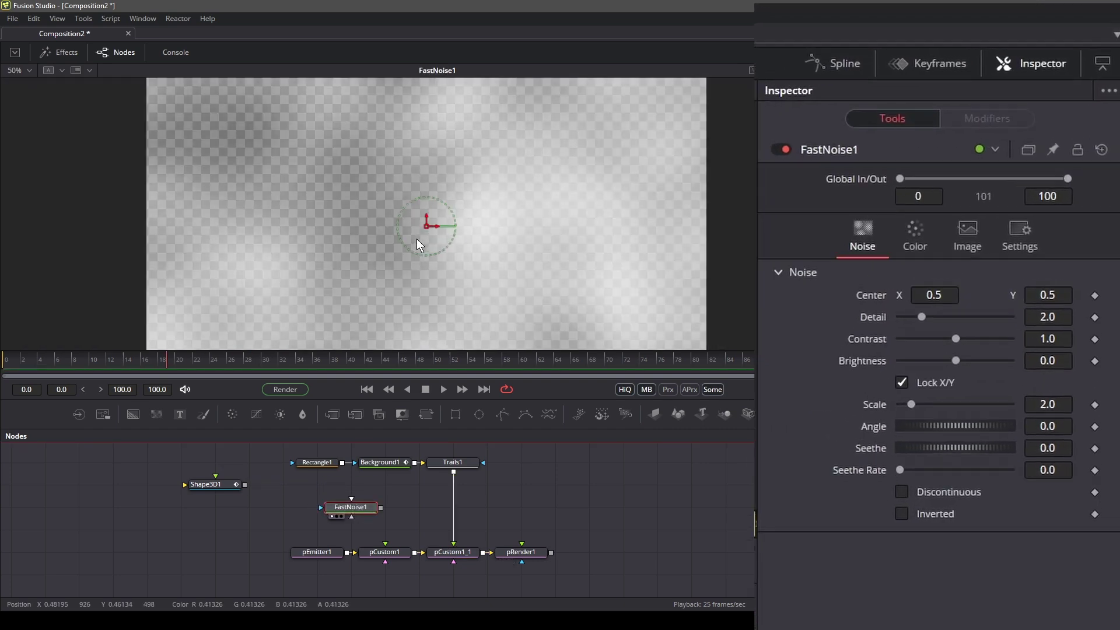
Set FastNoise1's image to 100 by 100 pixels with float32 depth
{"action": "left_click", "coordinate": [1016, 166]}
{"action": "left_click", "coordinate": [1030, 385]}
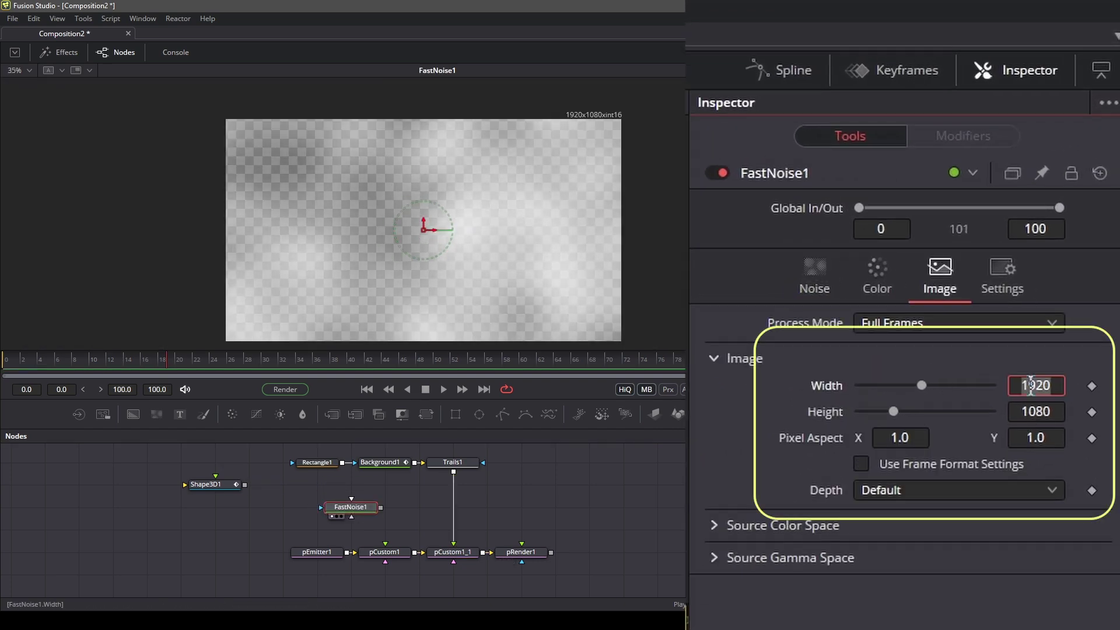
{"action": "type", "text": "100"}
{"action": "left_click", "coordinate": [1047, 411]}
{"action": "type", "text": "100"}
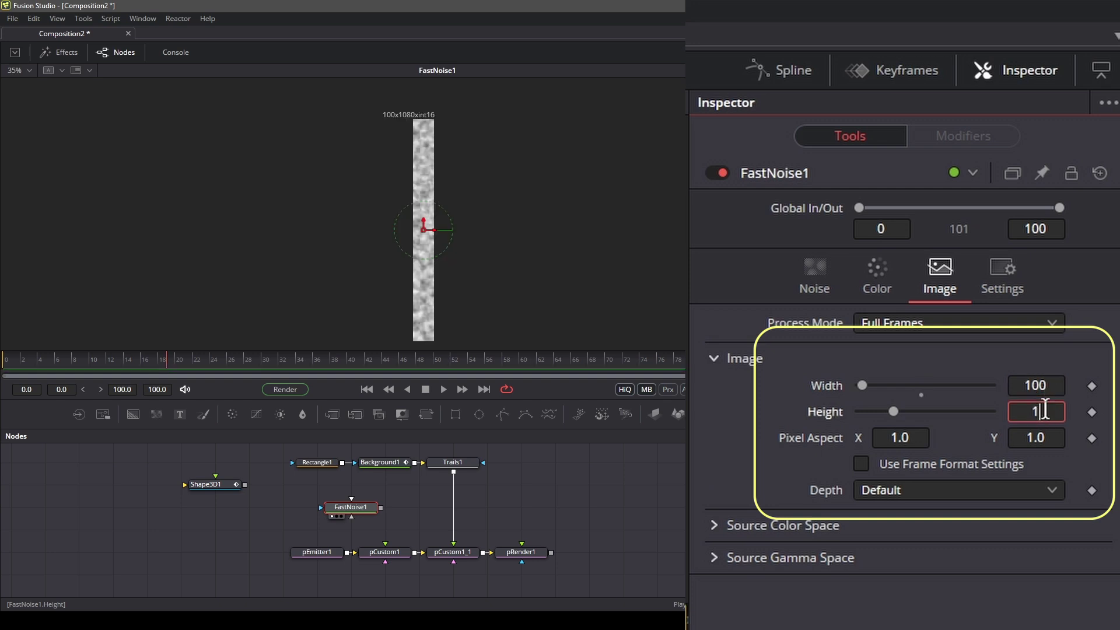
{"action": "key", "text": "Tab"}
{"action": "scroll", "coordinate": [425, 232], "scroll_direction": "up", "scroll_amount": 10}
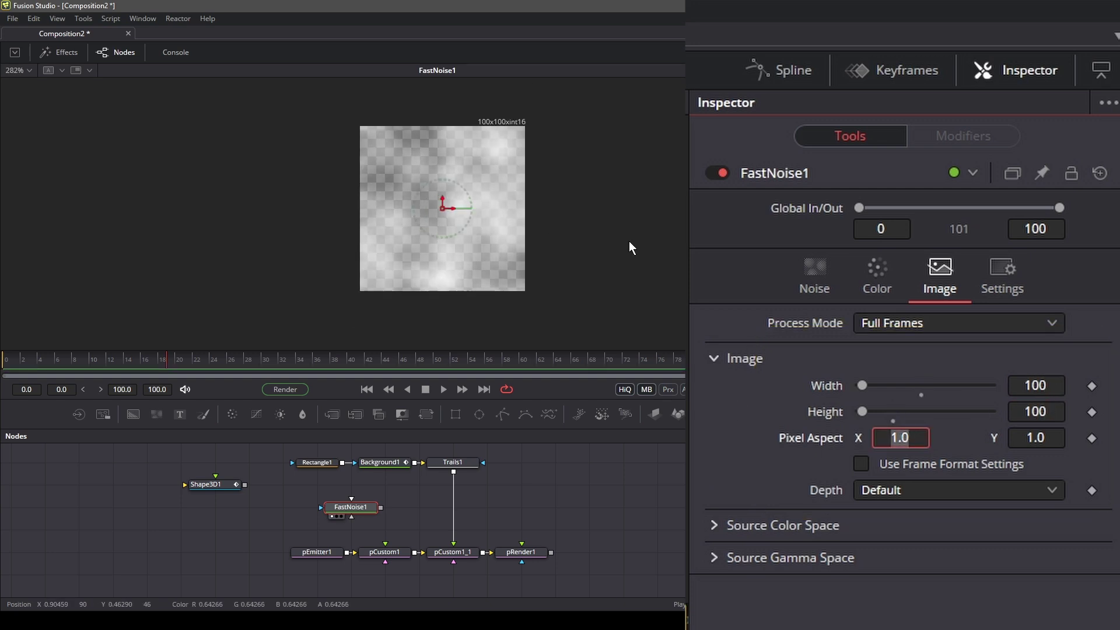
{"action": "left_click", "coordinate": [899, 491]}
{"action": "left_click", "coordinate": [884, 586]}
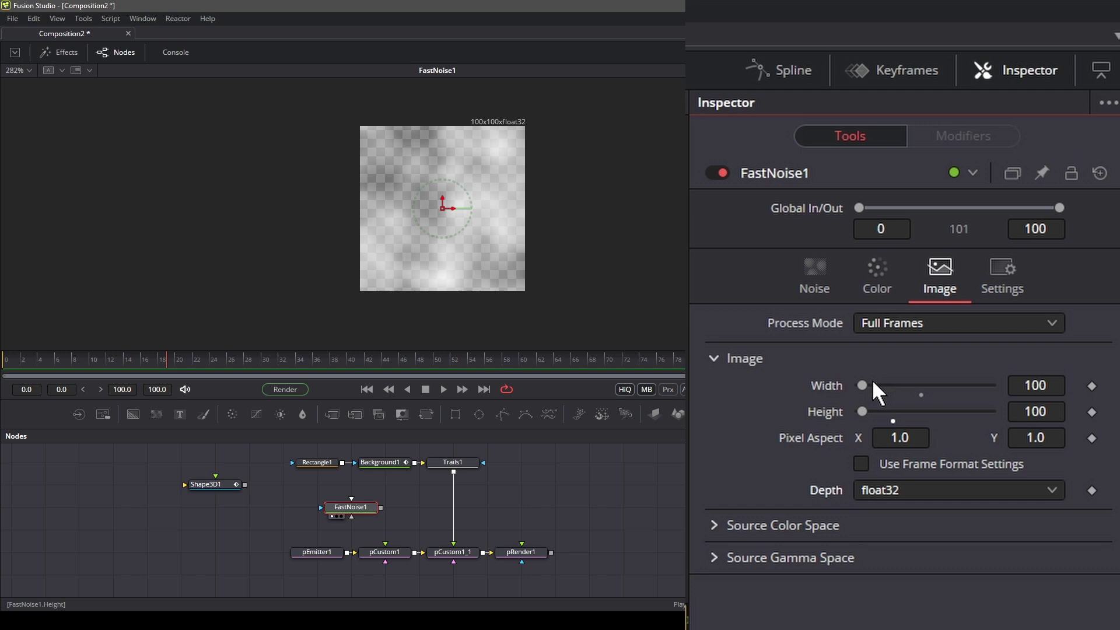
Raise FastNoise1's Contrast to about 3.67 and its Detail to about 2.76
{"action": "left_click", "coordinate": [812, 283]}
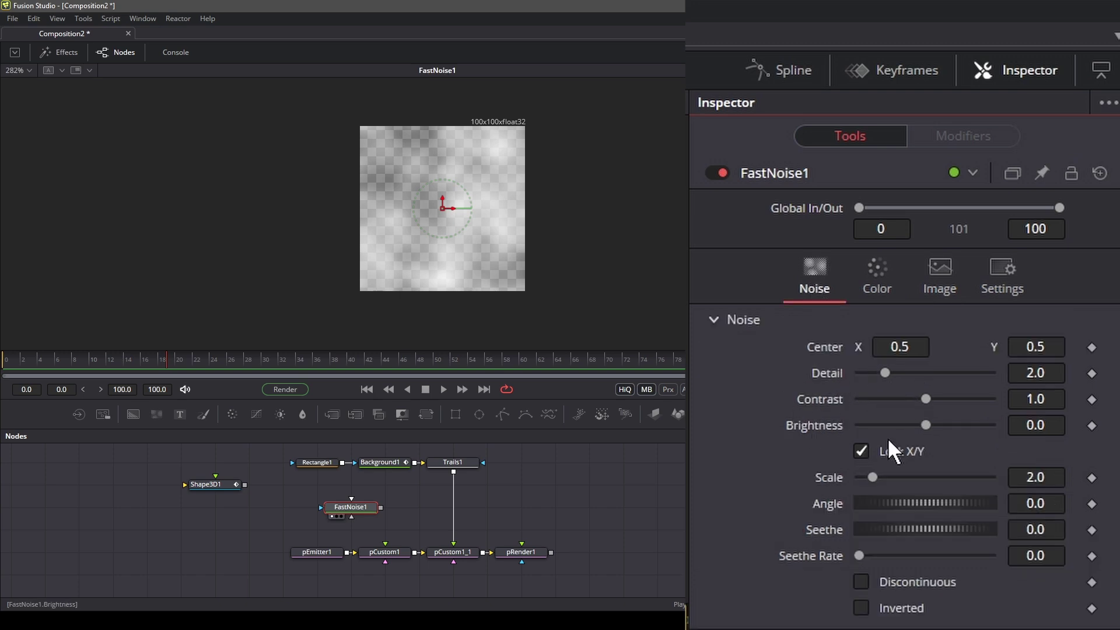
{"action": "left_click_drag", "start_coordinate": [926, 399], "coordinate": [970, 399]}
{"action": "mouse_move", "coordinate": [890, 375]}
{"action": "left_mouse_down"}
{"action": "mouse_move", "coordinate": [912, 376]}
{"action": "mouse_move", "coordinate": [895, 376]}
{"action": "left_mouse_up"}
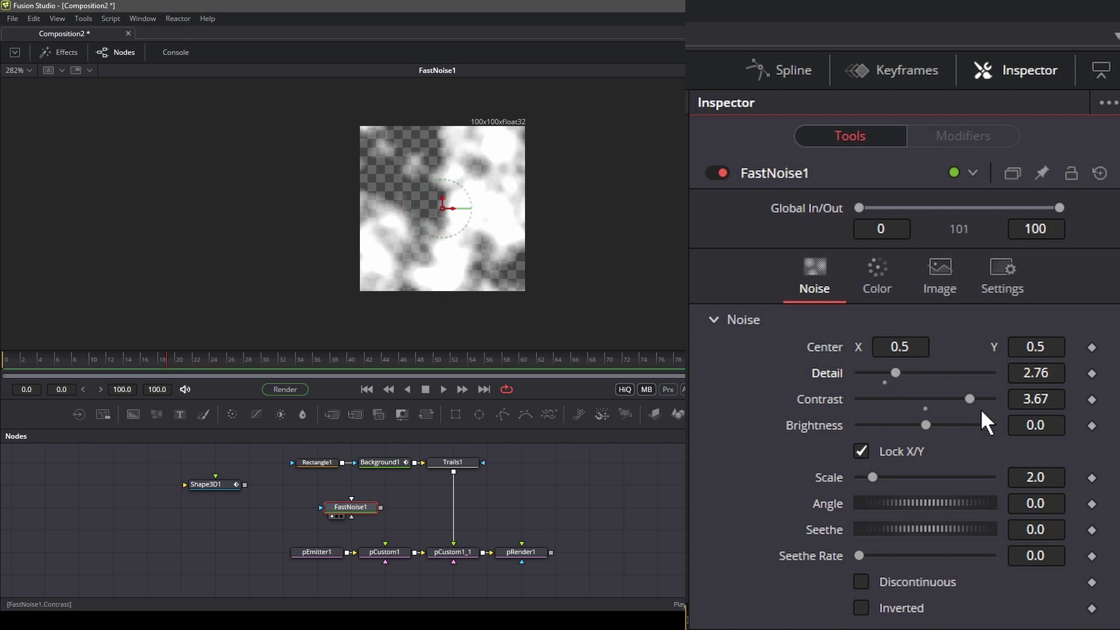
Unlock FastNoise1's X/Y scale and set X Scale to 1.5 and Y Scale to 15
{"action": "left_click", "coordinate": [861, 451]}
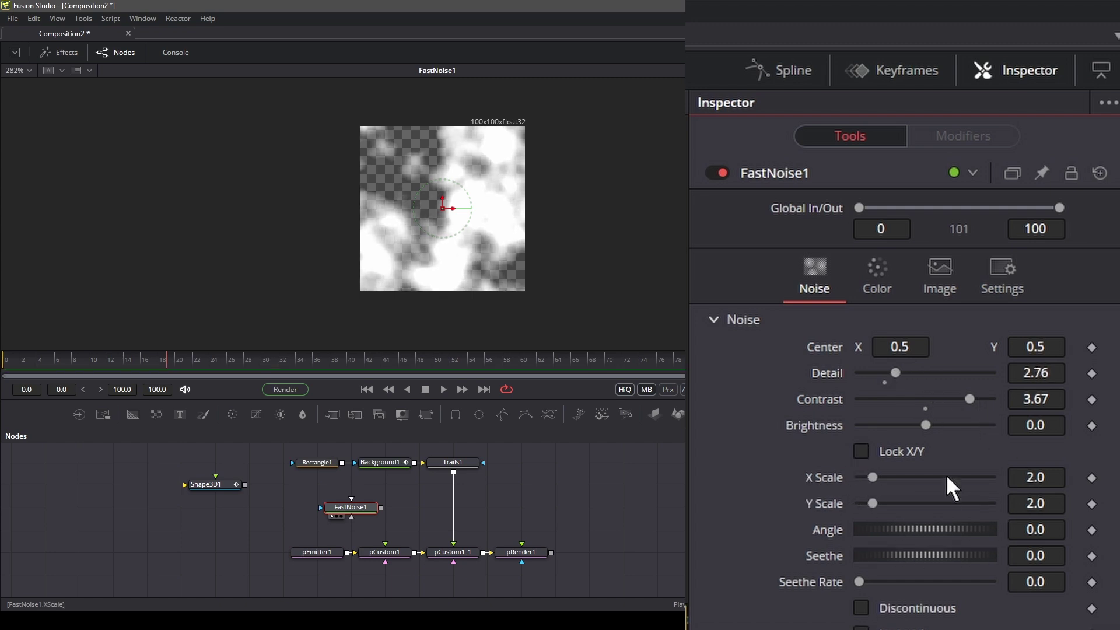
{"action": "double_click", "coordinate": [1036, 474]}
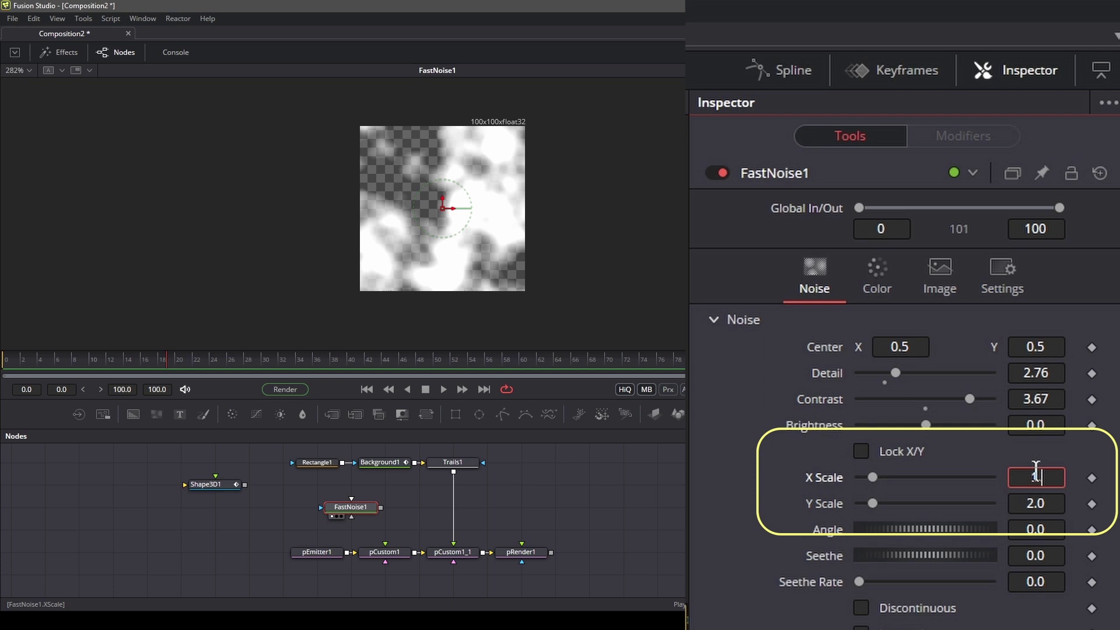
{"action": "type", "text": "1.5"}
{"action": "key", "text": "Tab"}
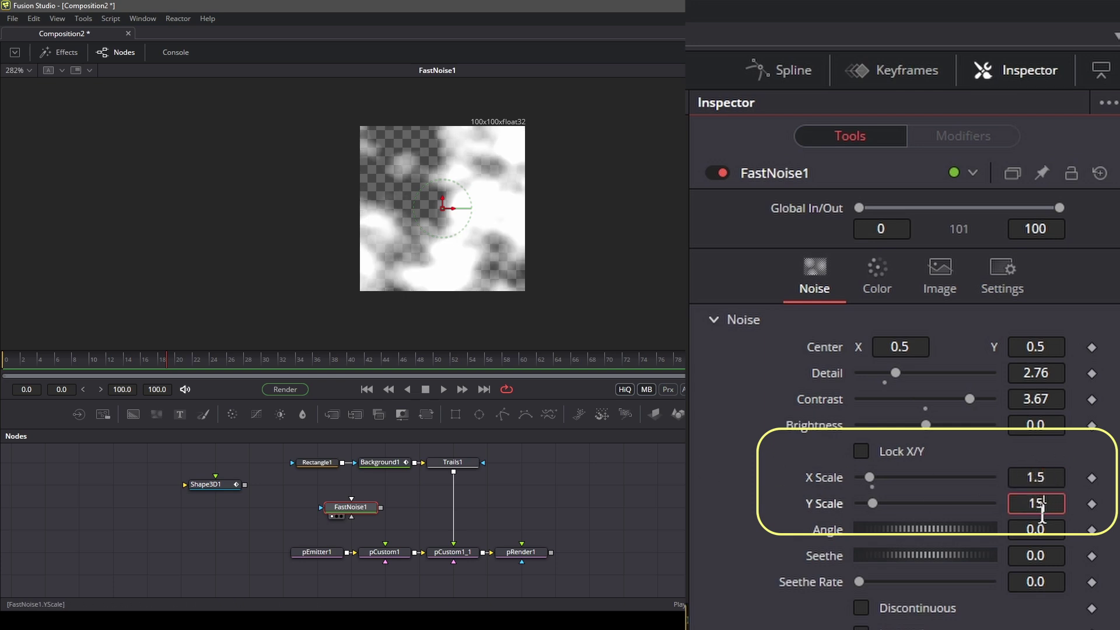
{"action": "type", "text": "15"}
{"action": "key", "text": "Tab"}
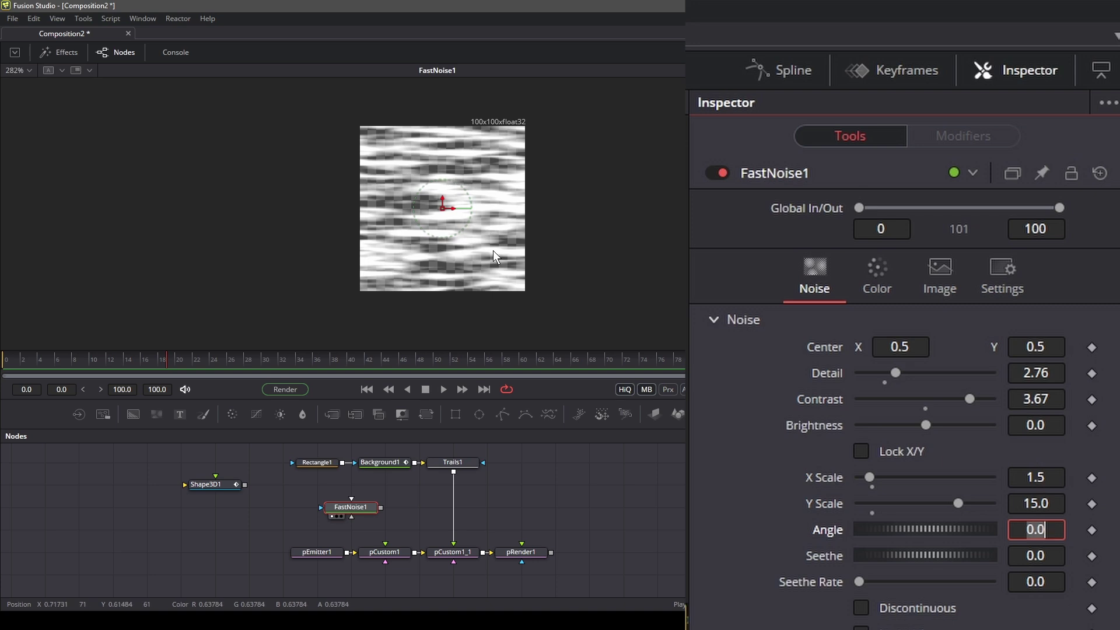
Add a ChannelBooleans node with Operation set to Add and To Alpha set to Do Nothing
{"action": "left_click_drag", "start_coordinate": [378, 414], "coordinate": [513, 505]}
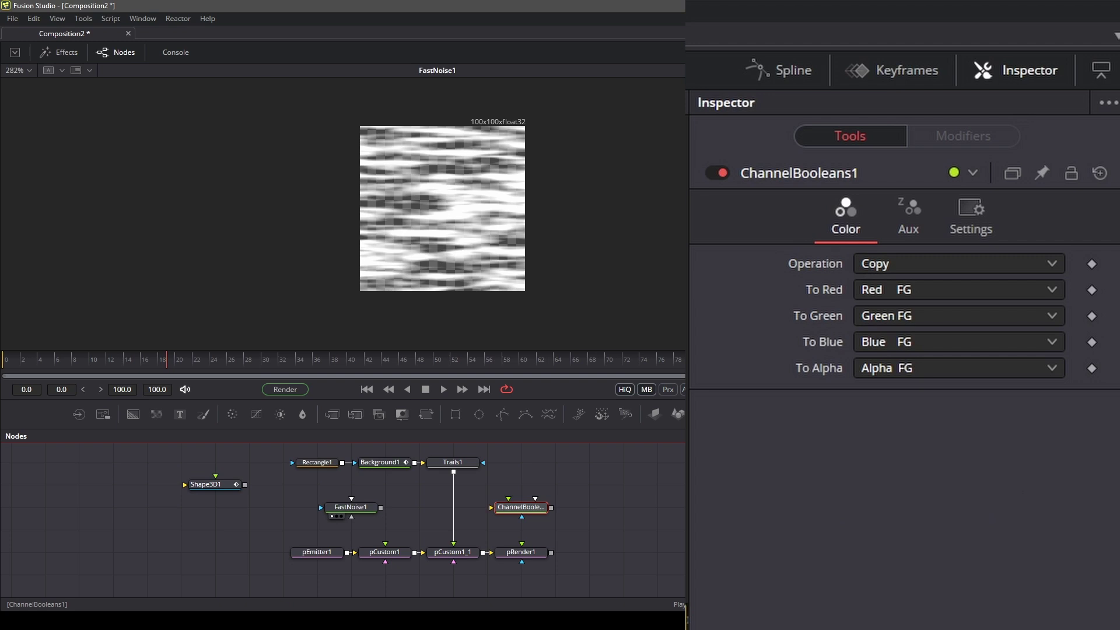
{"action": "left_click", "coordinate": [872, 262]}
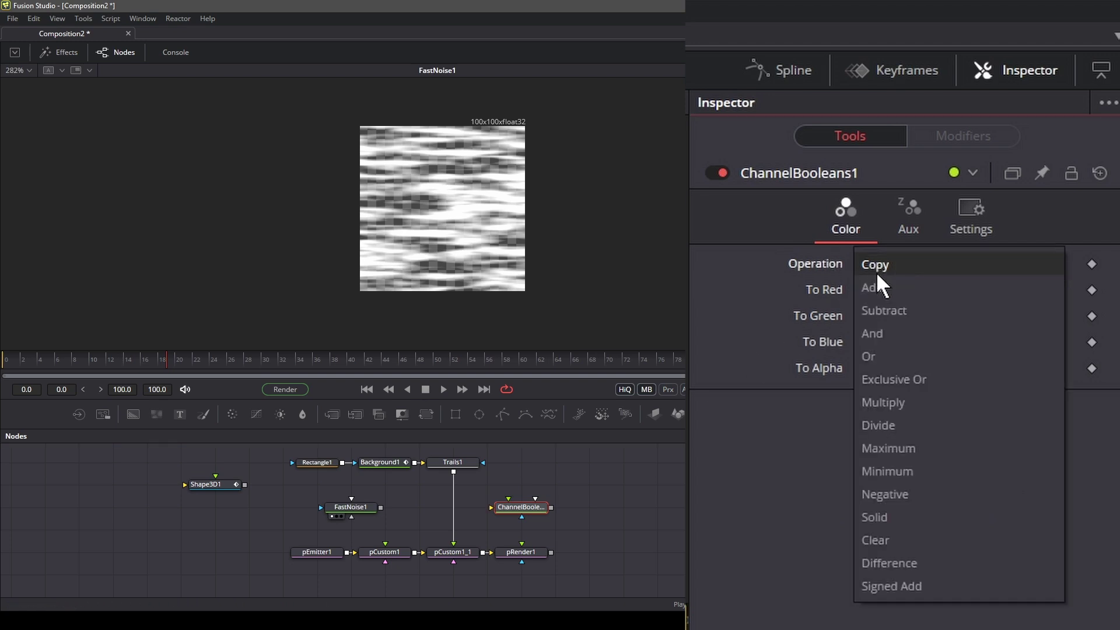
{"action": "left_click", "coordinate": [861, 288]}
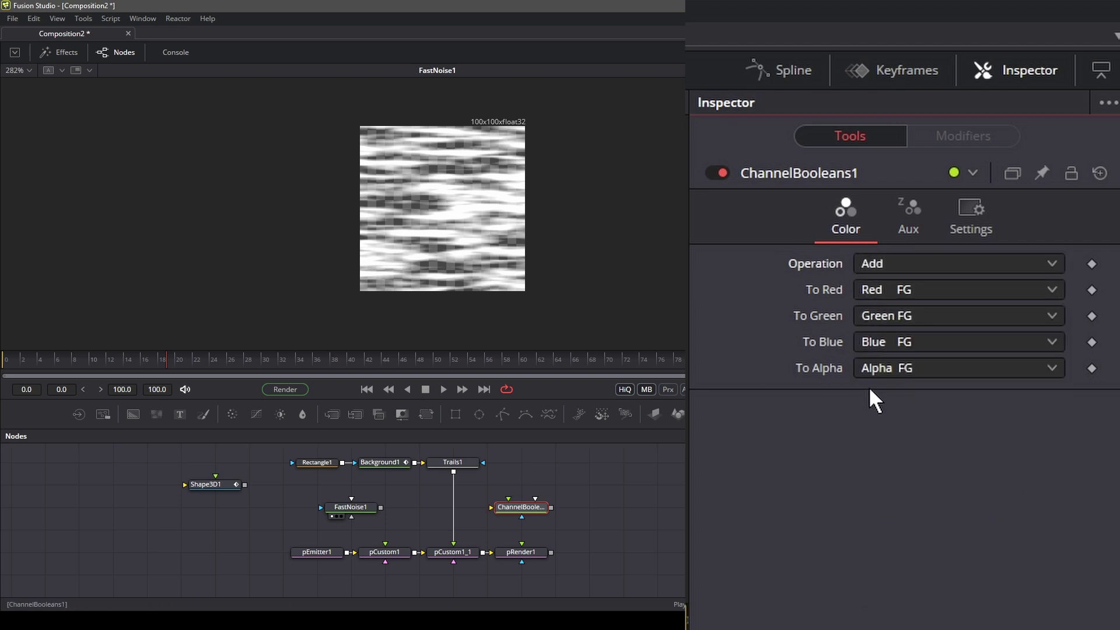
{"action": "left_click", "coordinate": [880, 369]}
{"action": "left_click", "coordinate": [890, 393]}
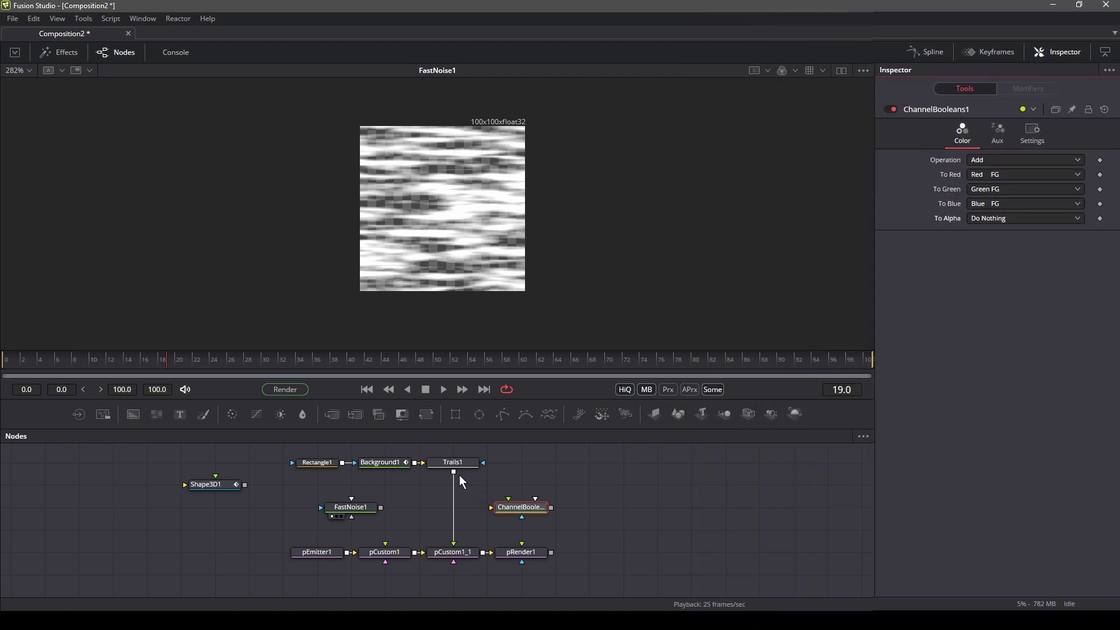
Wire Trails1 as background and FastNoise1 as foreground of ChannelBooleans1, feed its output to pCustom1_1, and place it between them
{"action": "left_click_drag", "start_coordinate": [454, 471], "coordinate": [485, 482]}
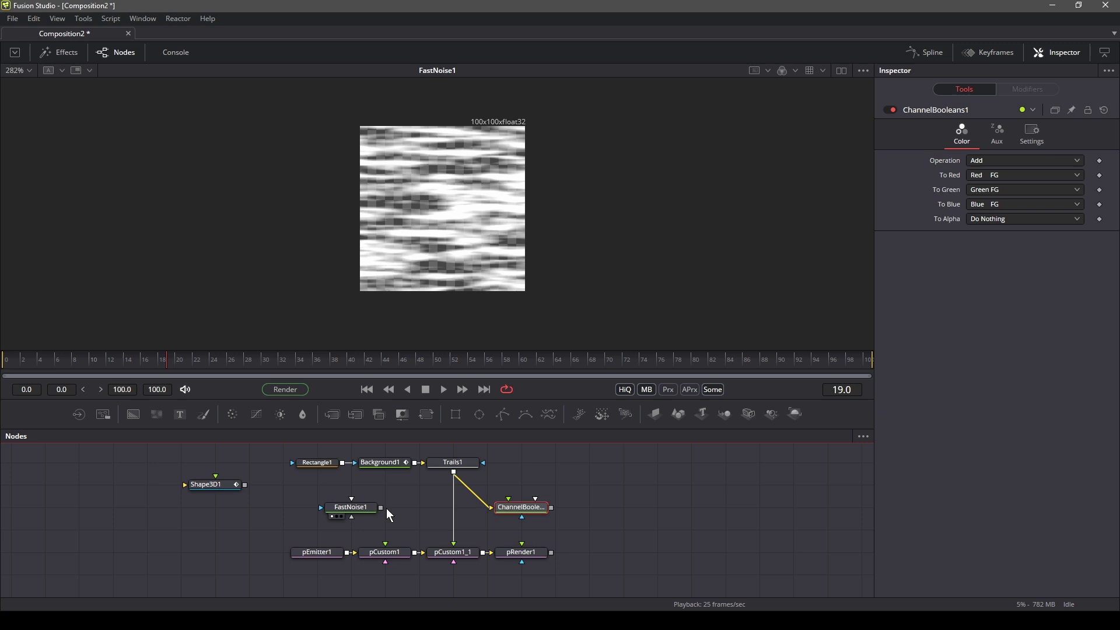
{"action": "left_click_drag", "start_coordinate": [552, 513], "coordinate": [456, 543]}
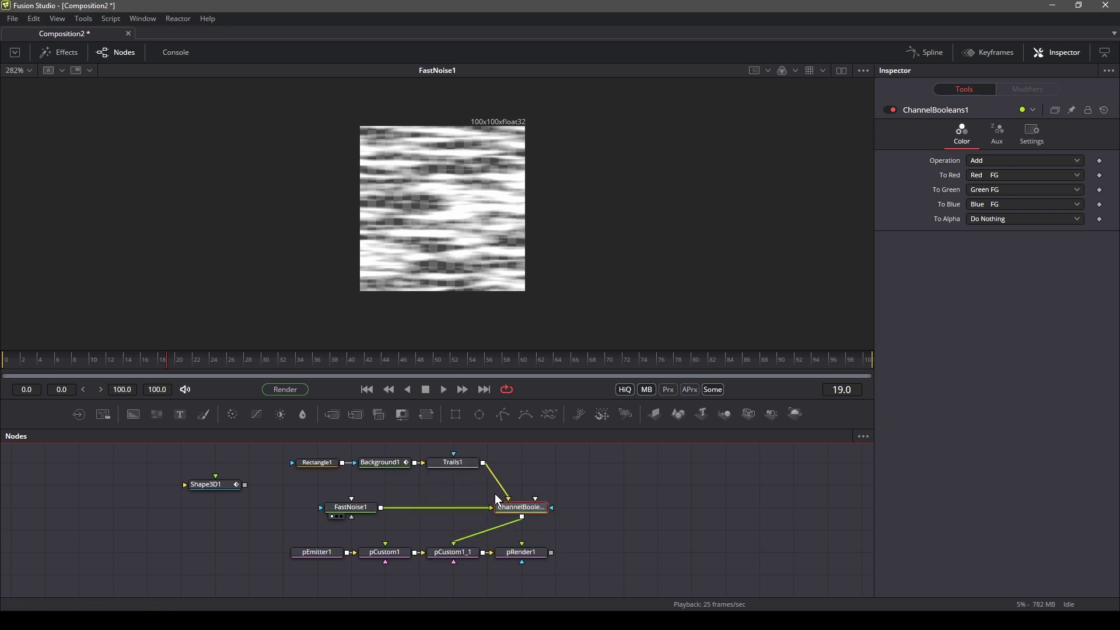
{"action": "left_click_drag", "start_coordinate": [513, 510], "coordinate": [462, 514]}
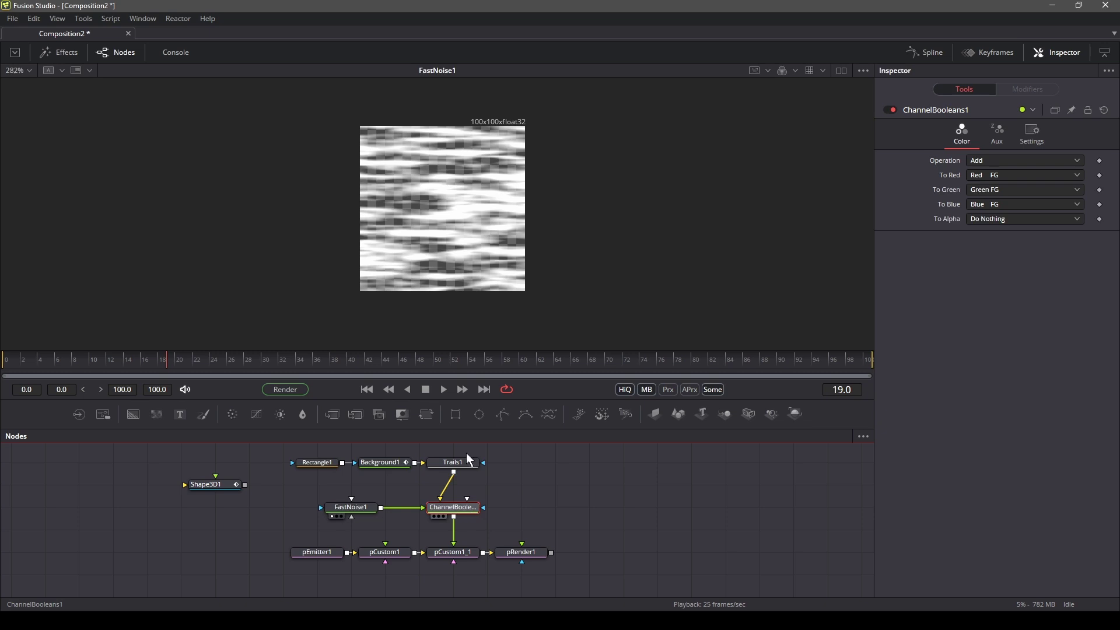
Examine the combined ChannelBooleans1 image, and play pRender1 to inspect the particle path from another angle
{"action": "key", "text": "1"}
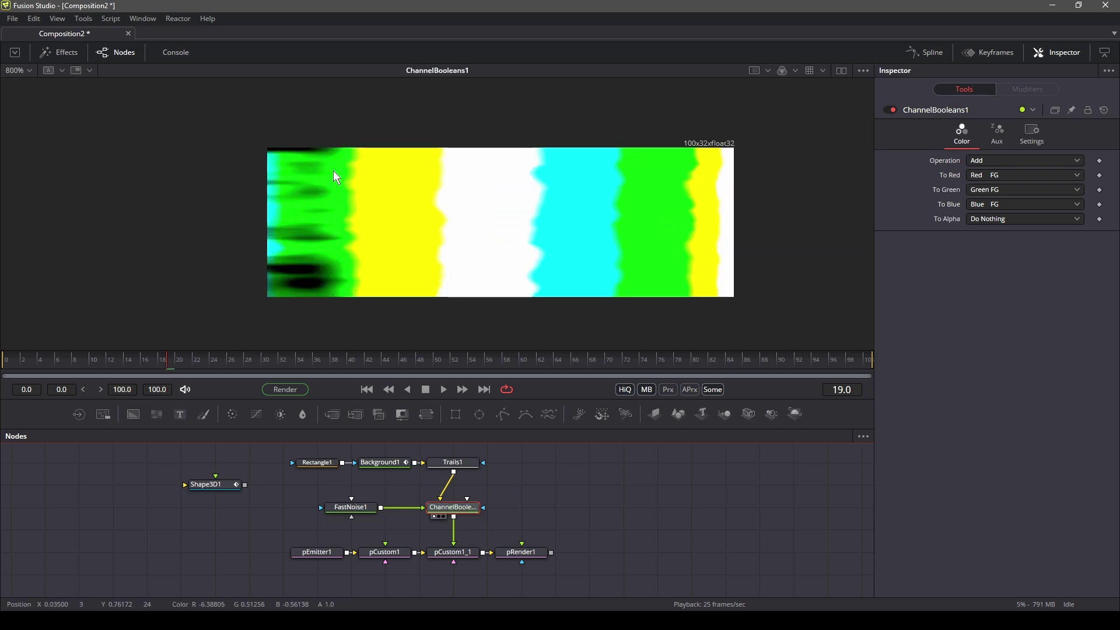
{"action": "scroll", "coordinate": [525, 542], "scroll_direction": "down", "scroll_amount": 2}
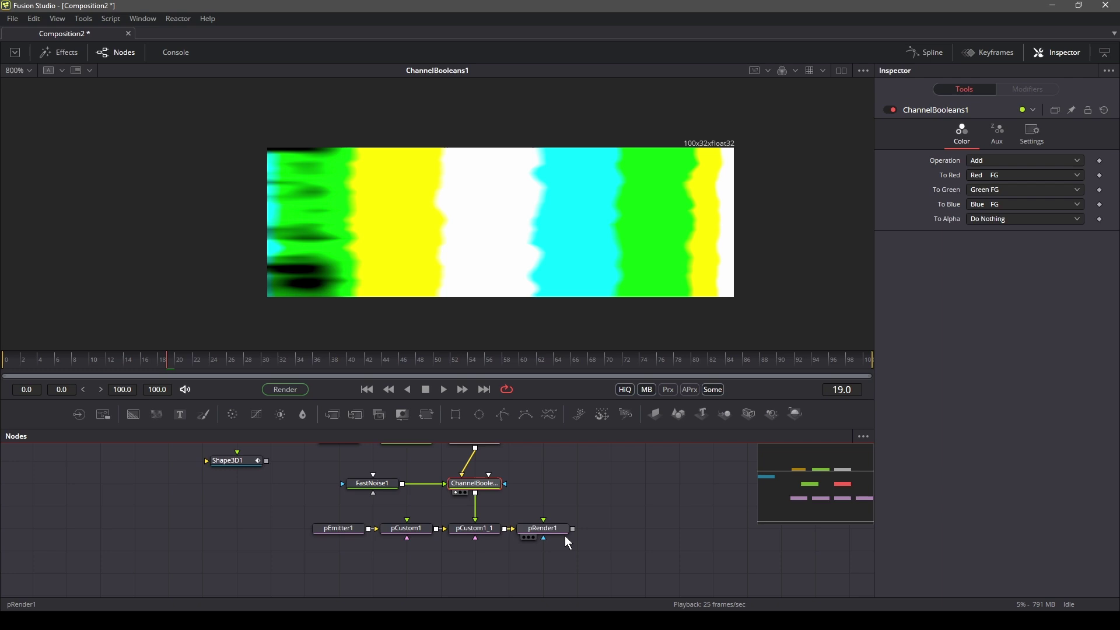
{"action": "left_click", "coordinate": [559, 534]}
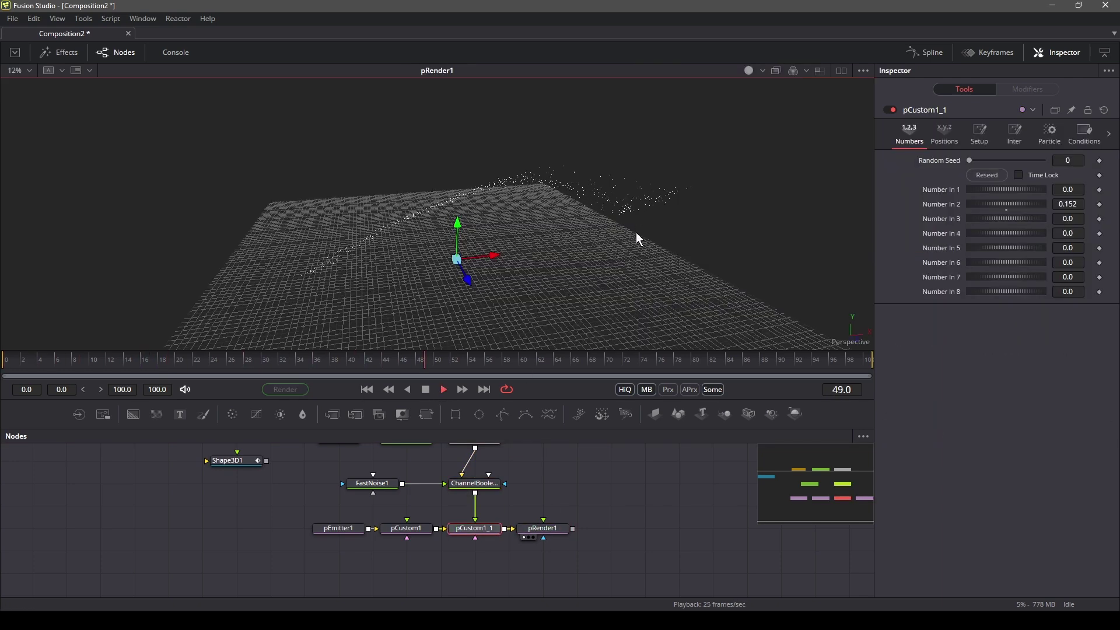
{"action": "left_click_drag", "start_coordinate": [636, 232], "coordinate": [516, 255]}
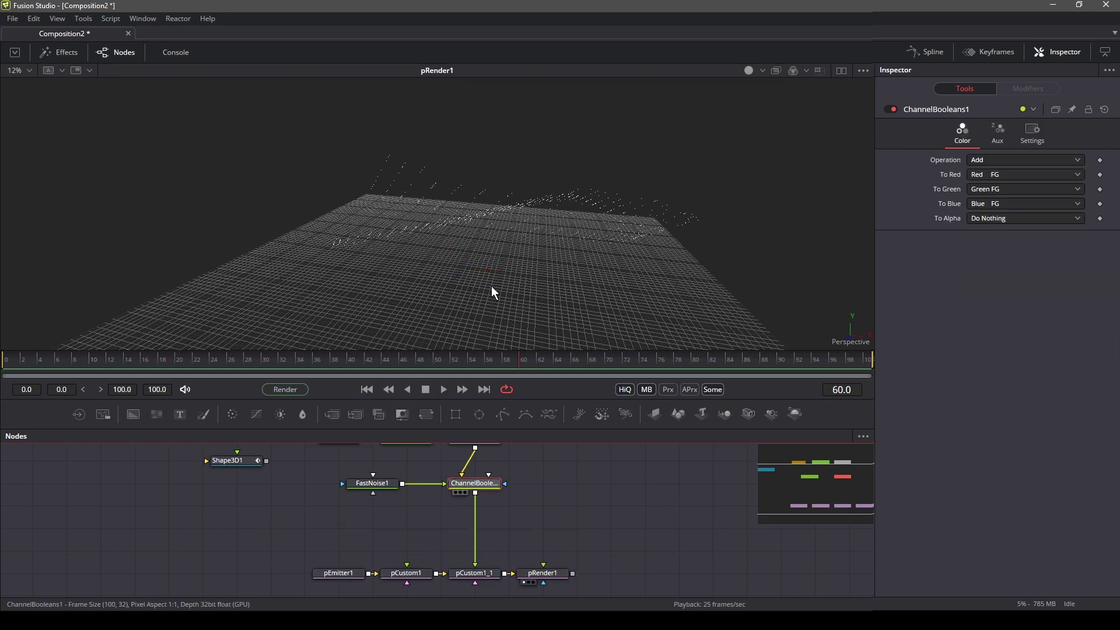
Add a Blur node and connect the ChannelBooleans1 output to its input
{"action": "key", "text": "1"}
{"action": "scroll", "coordinate": [399, 206], "scroll_direction": "up", "scroll_amount": 5}
{"action": "scroll", "coordinate": [540, 240], "scroll_direction": "down", "scroll_amount": 1}
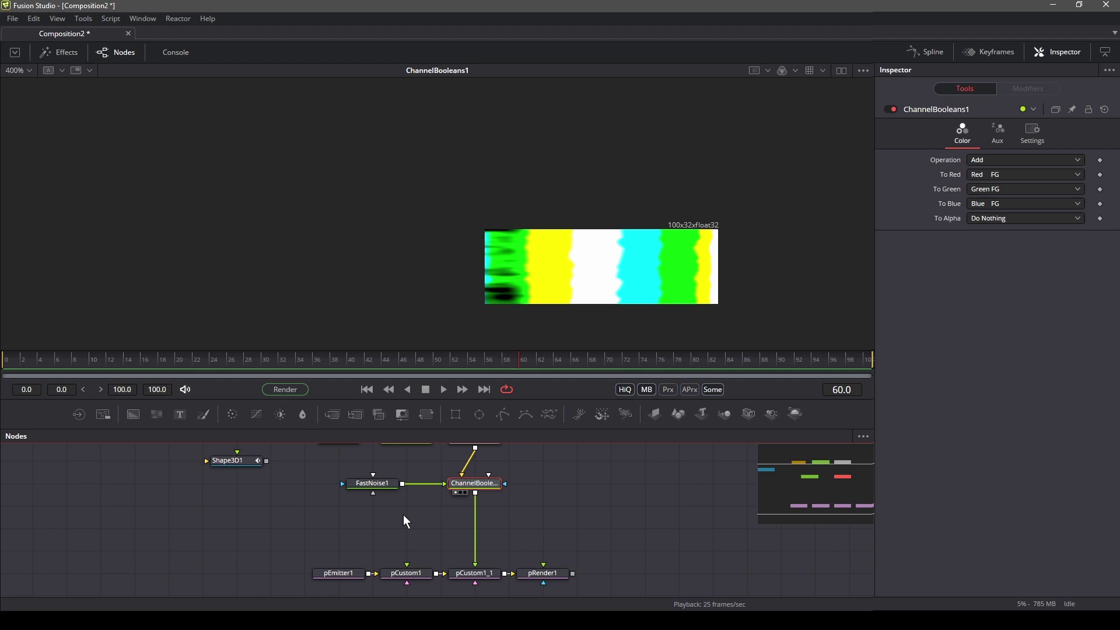
{"action": "key", "text": "shift+space"}
{"action": "type", "text": "blur"}
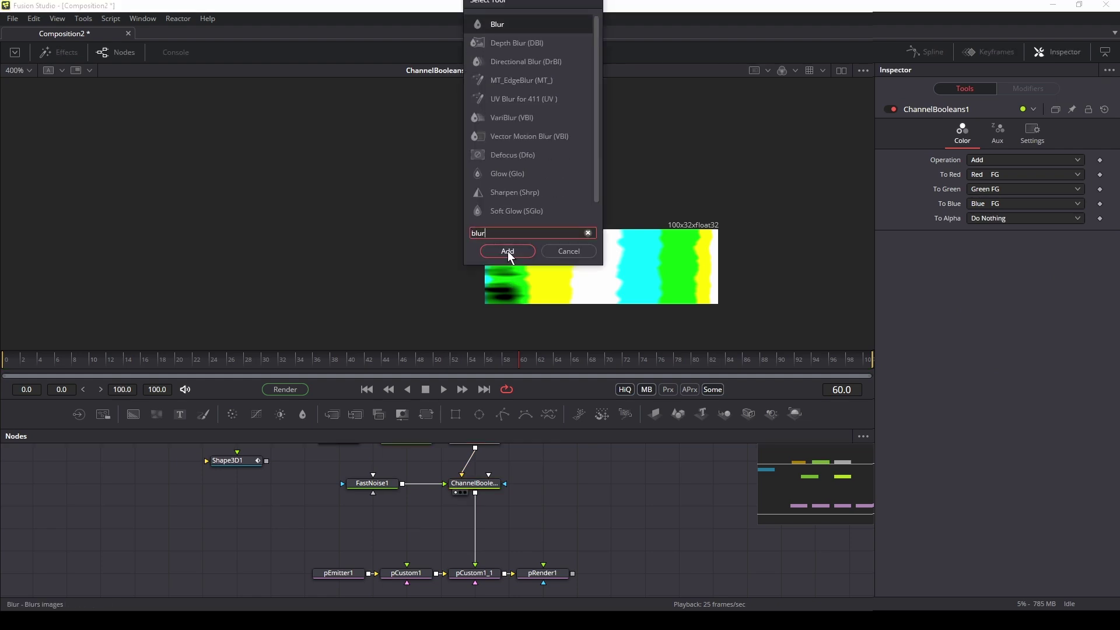
{"action": "left_click", "coordinate": [507, 251]}
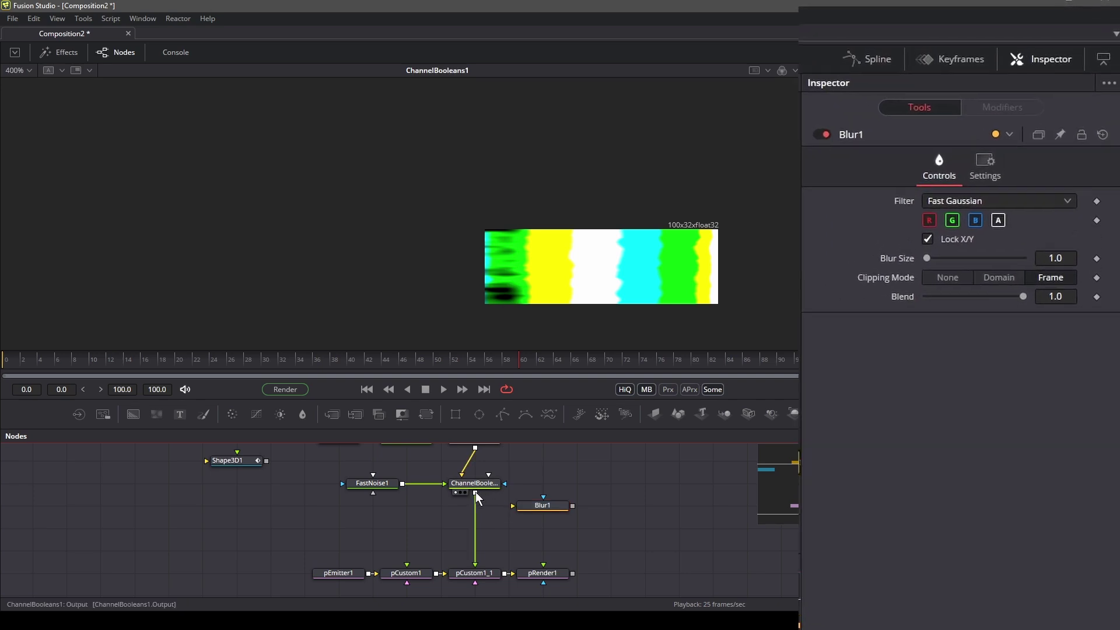
{"action": "left_click_drag", "start_coordinate": [475, 494], "coordinate": [574, 275]}
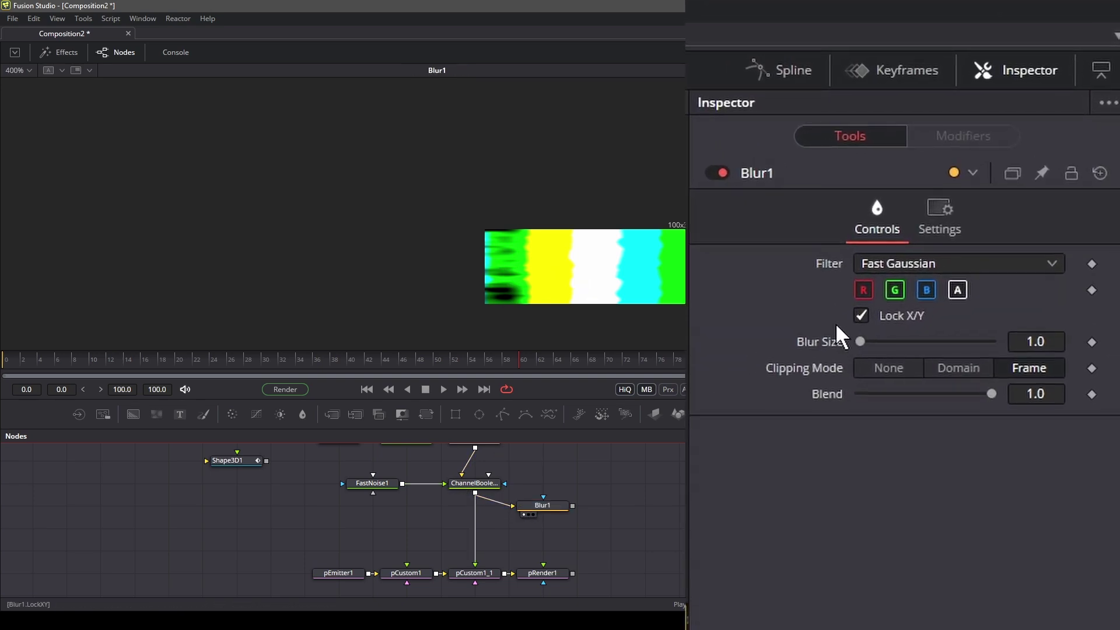
Set Blur1's Blur Size to 0 and insert the node between ChannelBooleans1 and pCustom1_1
{"action": "mouse_move", "coordinate": [860, 341]}
{"action": "left_mouse_down"}
{"action": "mouse_move", "coordinate": [920, 353]}
{"action": "mouse_move", "coordinate": [875, 365]}
{"action": "mouse_move", "coordinate": [1000, 358]}
{"action": "mouse_move", "coordinate": [855, 362]}
{"action": "left_mouse_up"}
{"action": "left_click_drag", "start_coordinate": [553, 533], "coordinate": [515, 546]}
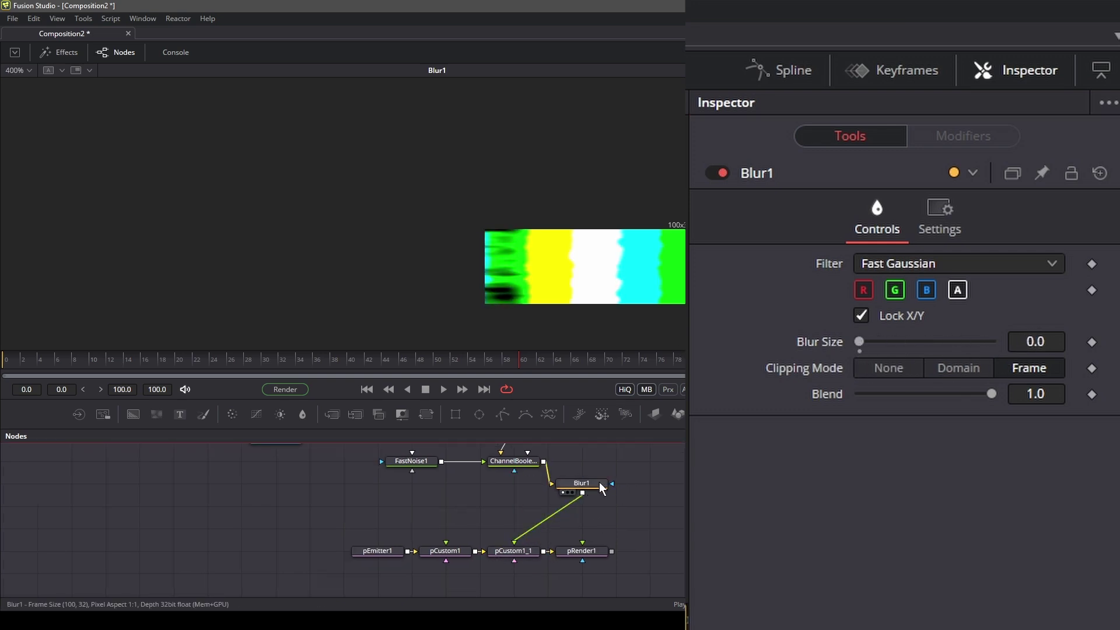
{"action": "left_click_drag", "start_coordinate": [598, 485], "coordinate": [511, 508]}
Show pRender1 in the viewer and examine the particle path during playback with no blur applied
{"action": "left_click_drag", "start_coordinate": [588, 550], "coordinate": [570, 395]}
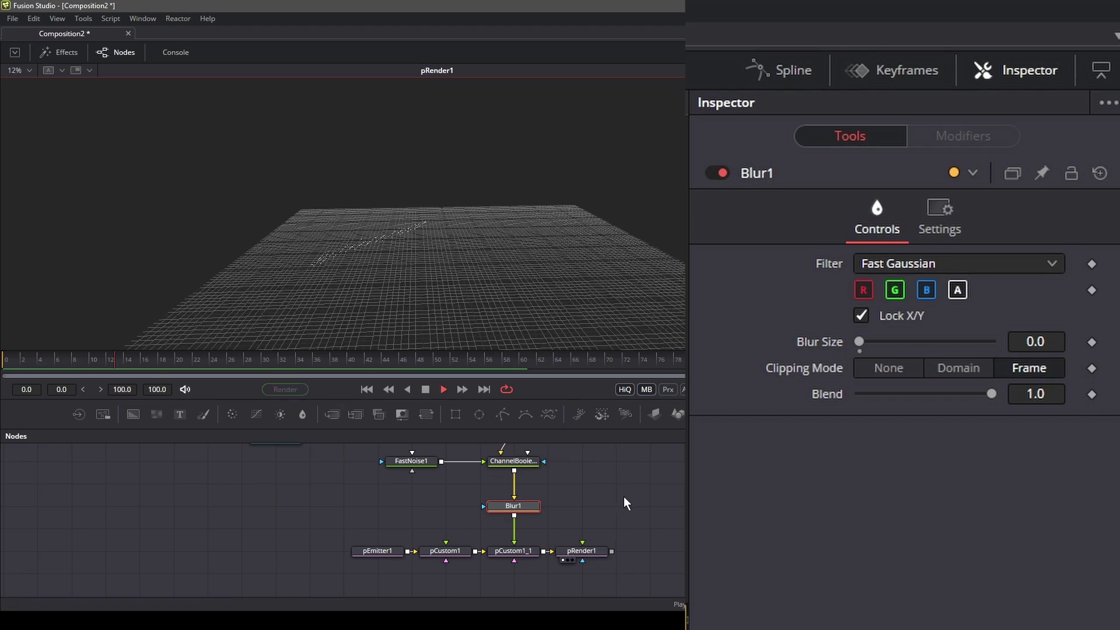
{"action": "left_click_drag", "start_coordinate": [623, 496], "coordinate": [602, 514]}
{"action": "left_click_drag", "start_coordinate": [589, 310], "coordinate": [630, 362]}
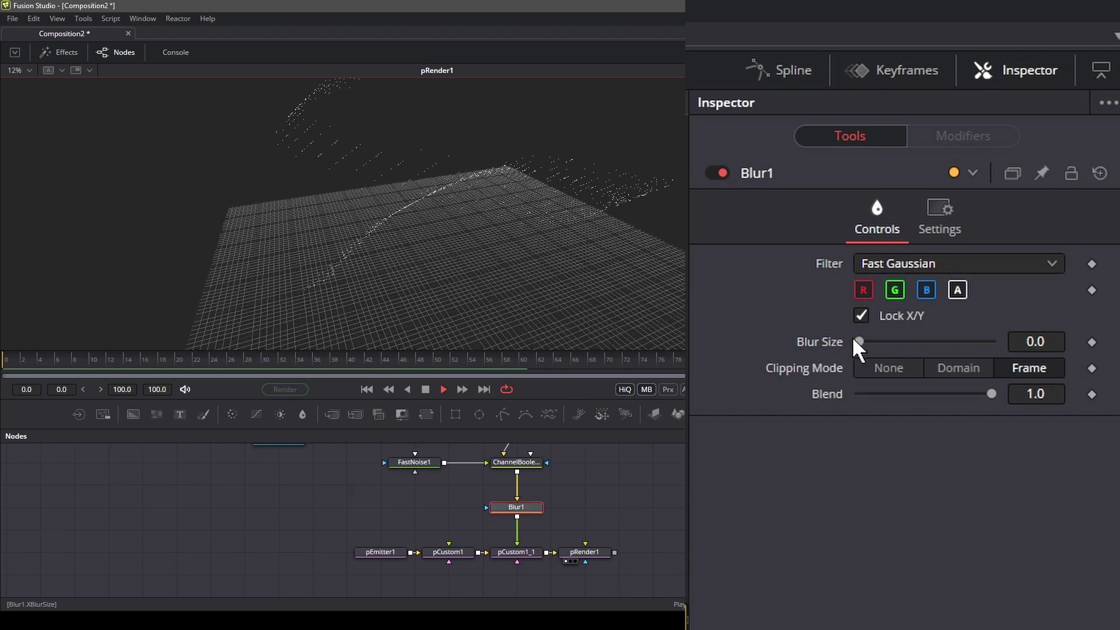
Try out different Blur1 sizes while viewing the particle path from several angles, and set Blur Size to 100
{"action": "left_click_drag", "start_coordinate": [857, 342], "coordinate": [963, 343]}
{"action": "left_click_drag", "start_coordinate": [607, 234], "coordinate": [683, 233]}
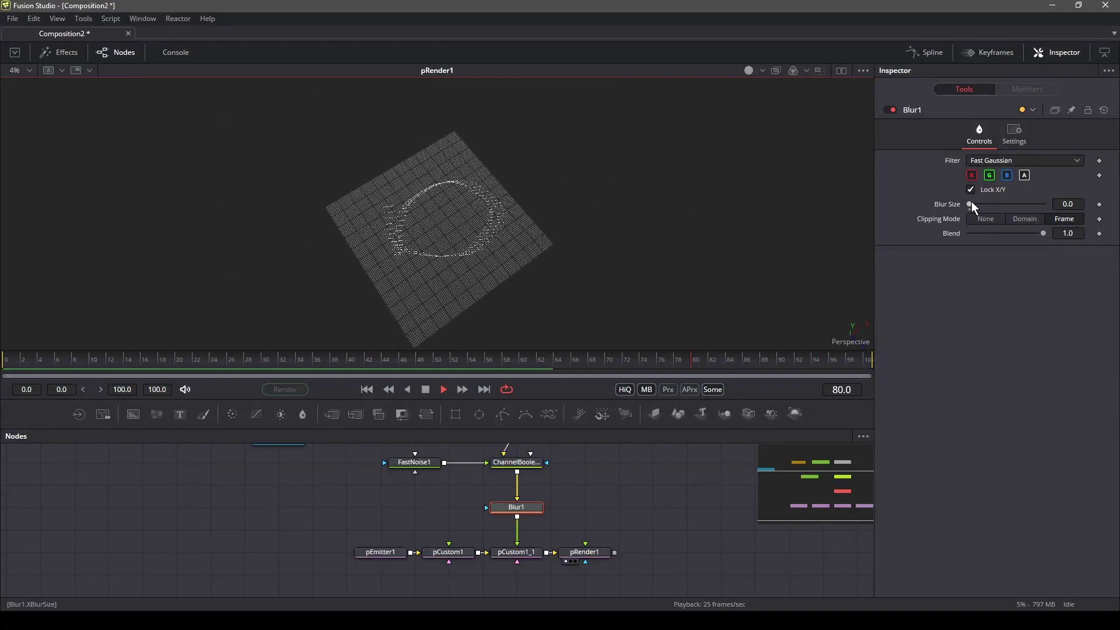
{"action": "left_click_drag", "start_coordinate": [969, 205], "coordinate": [1050, 205]}
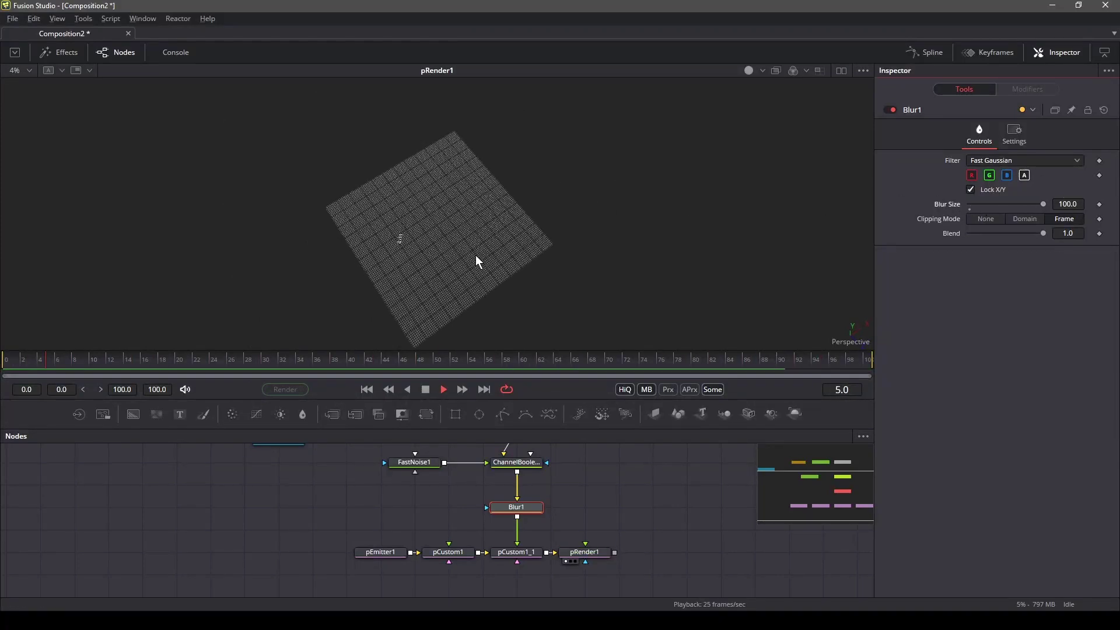
{"action": "left_click_drag", "start_coordinate": [428, 268], "coordinate": [545, 271]}
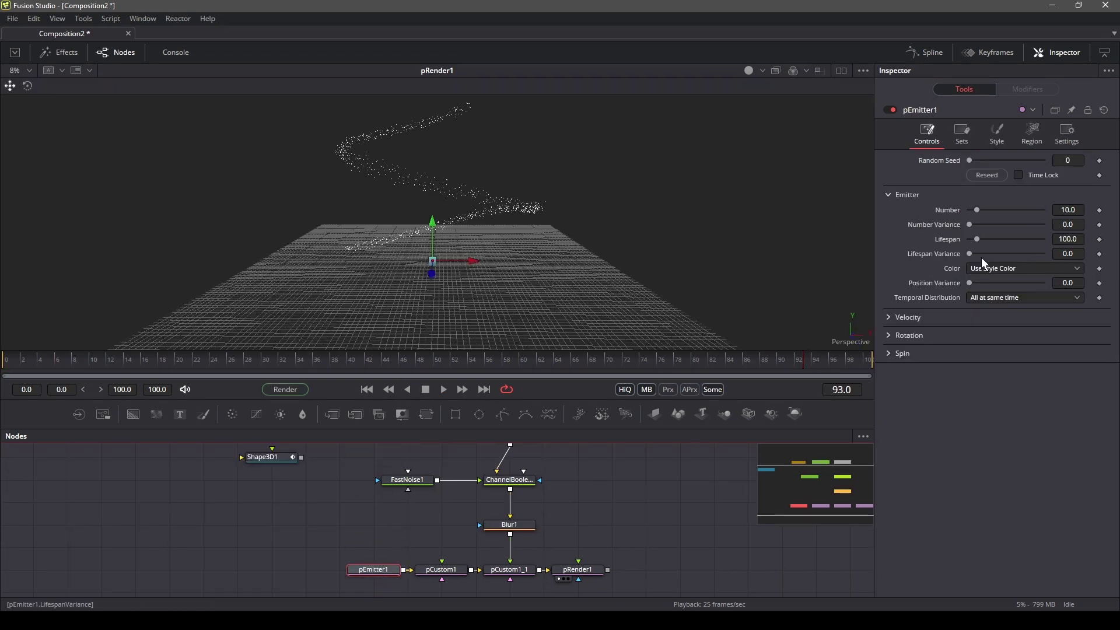
Keyframe pEmitter1's Number to 0 and set its velocity Angle to 109.6 and Angle Variance to 120
{"action": "left_click_drag", "start_coordinate": [43, 363], "coordinate": [131, 372]}
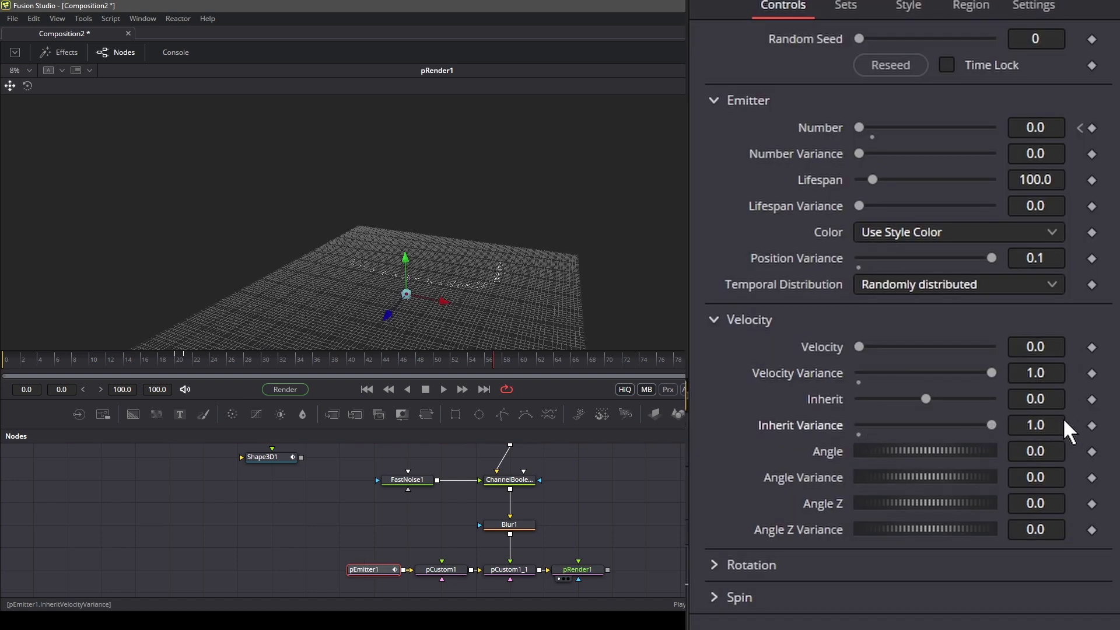
{"action": "left_click_drag", "start_coordinate": [887, 448], "coordinate": [922, 474]}
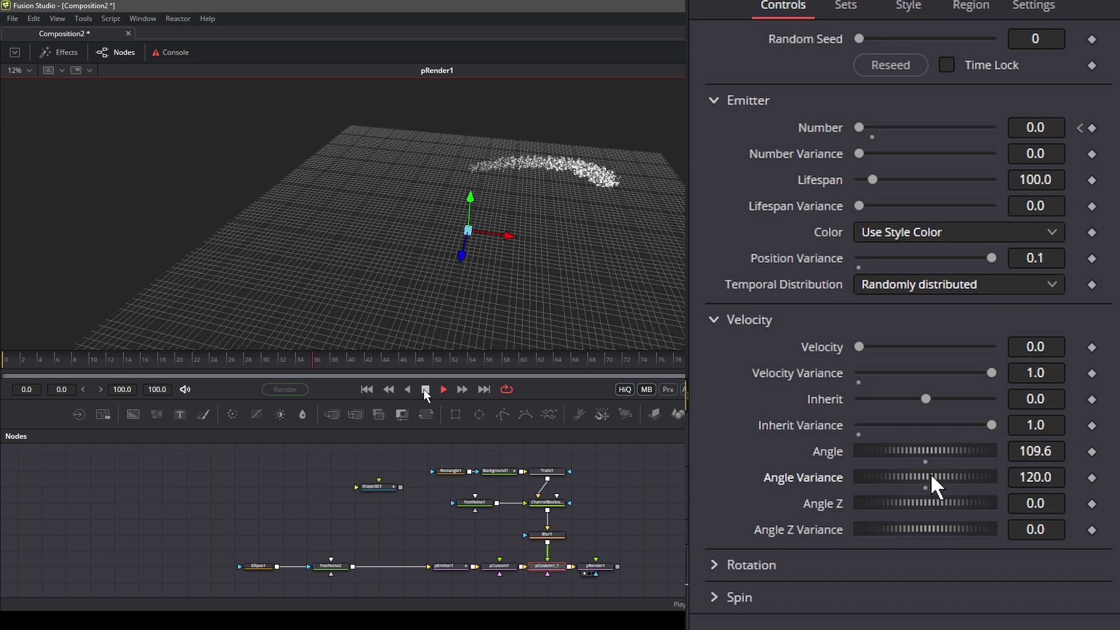
{"action": "left_click_drag", "start_coordinate": [930, 474], "coordinate": [910, 480]}
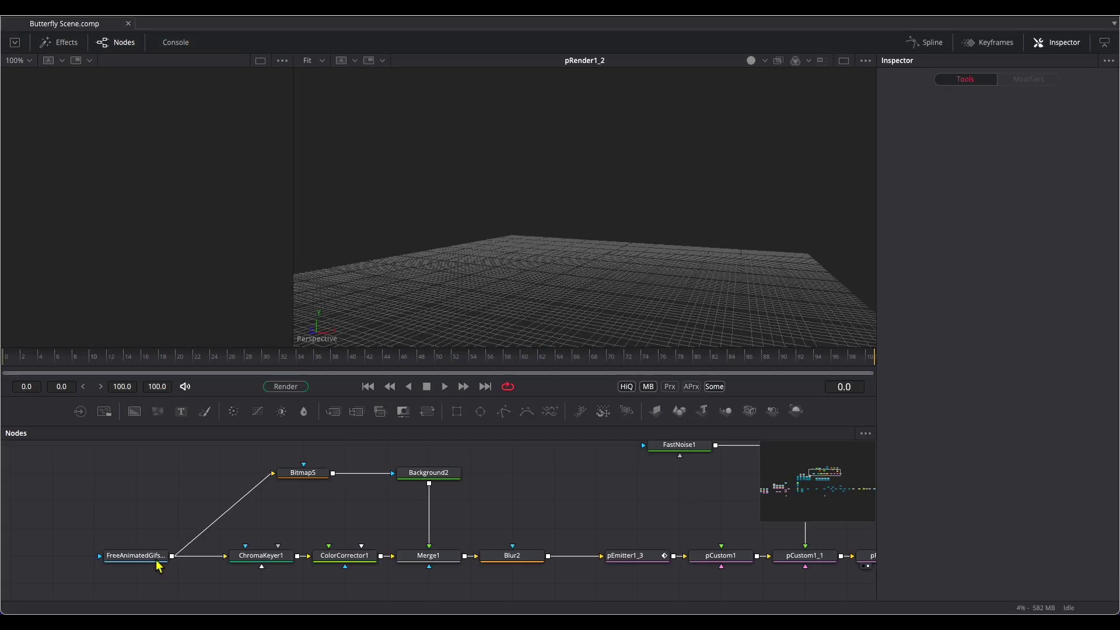
Examine the butterfly loader, ColorCorrector1, Merge1 and Blur2 images in the Butterfly Scene composition, along with the pRender1_2 particles
{"action": "left_click_drag", "start_coordinate": [156, 565], "coordinate": [175, 204]}
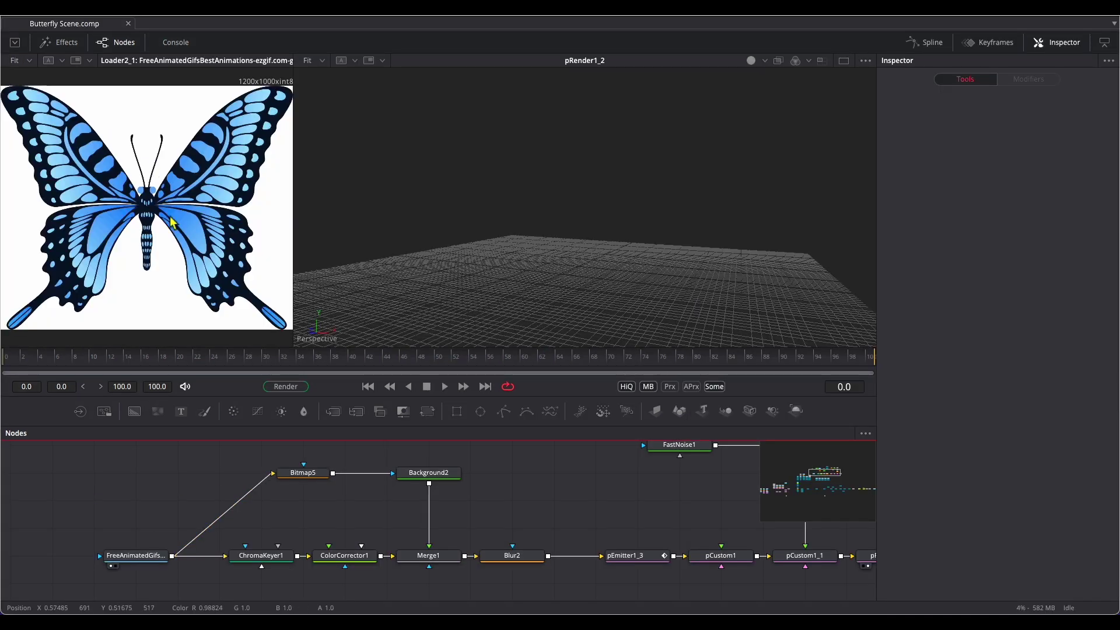
{"action": "left_click_drag", "start_coordinate": [318, 558], "coordinate": [224, 274]}
{"action": "left_click_drag", "start_coordinate": [421, 552], "coordinate": [214, 263]}
{"action": "left_click_drag", "start_coordinate": [505, 554], "coordinate": [215, 203]}
{"action": "left_click_drag", "start_coordinate": [640, 518], "coordinate": [408, 512]}
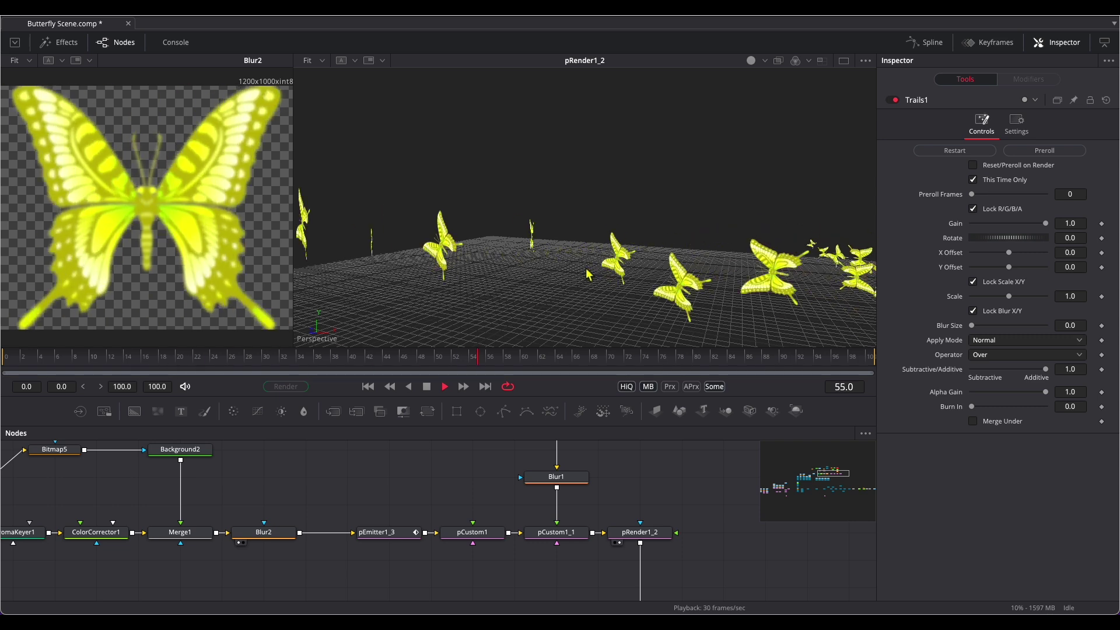